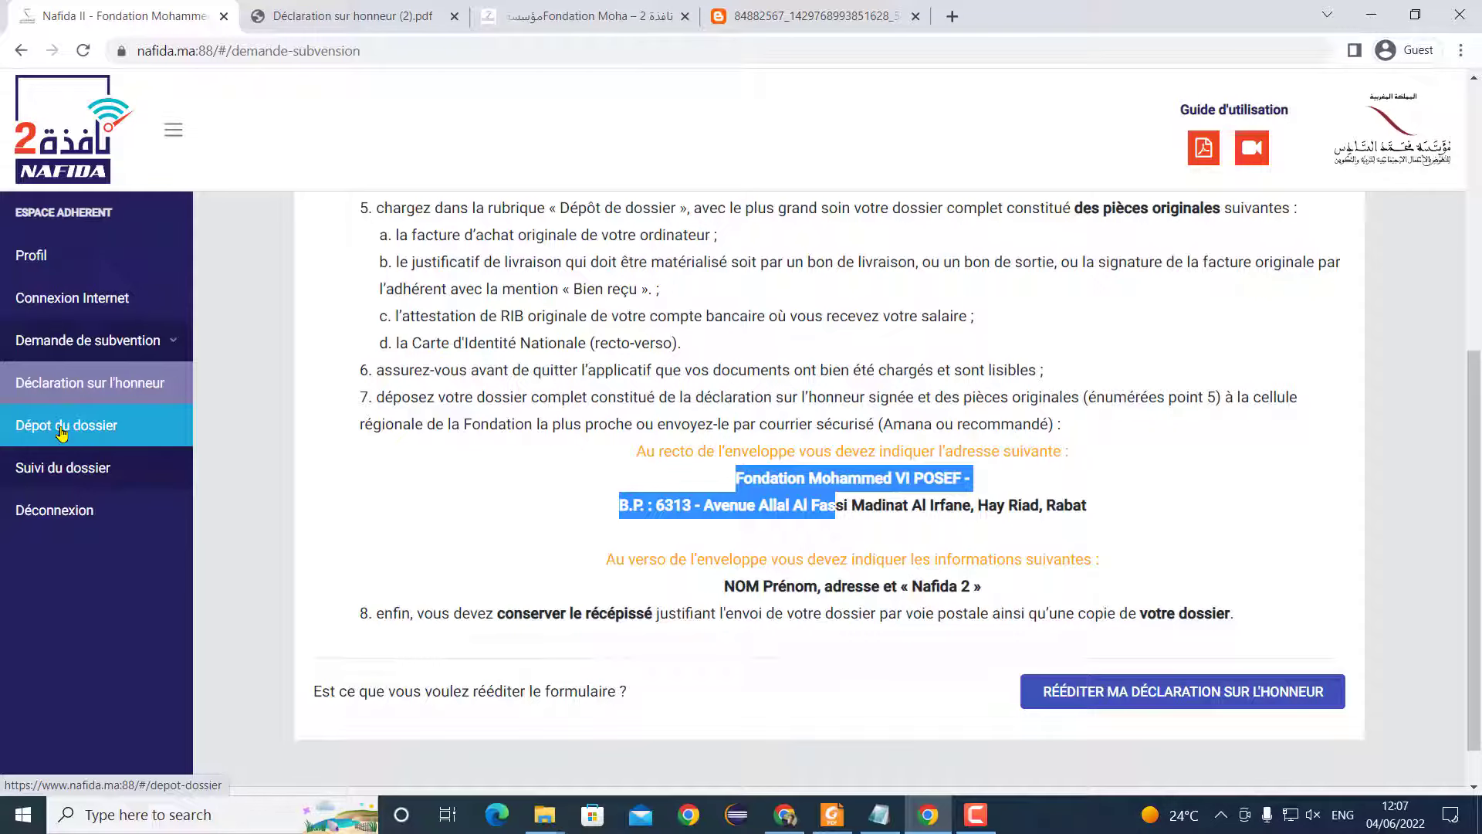
Open the Dépôt du dossier page and review the invoice requirements, the delivery-proof rules and the form fields
left_click(62, 434)
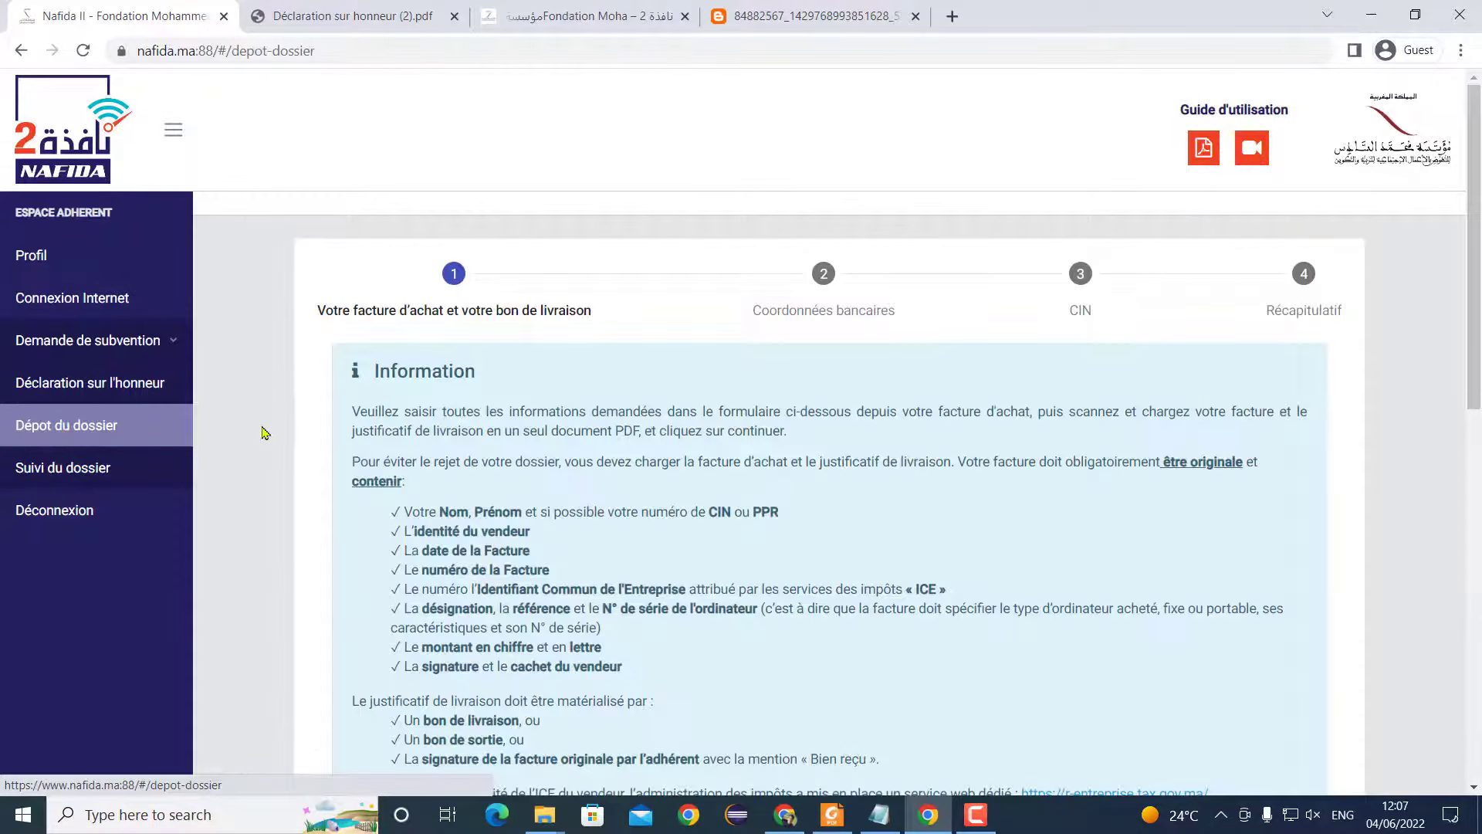
scroll(265, 435, "down", 3)
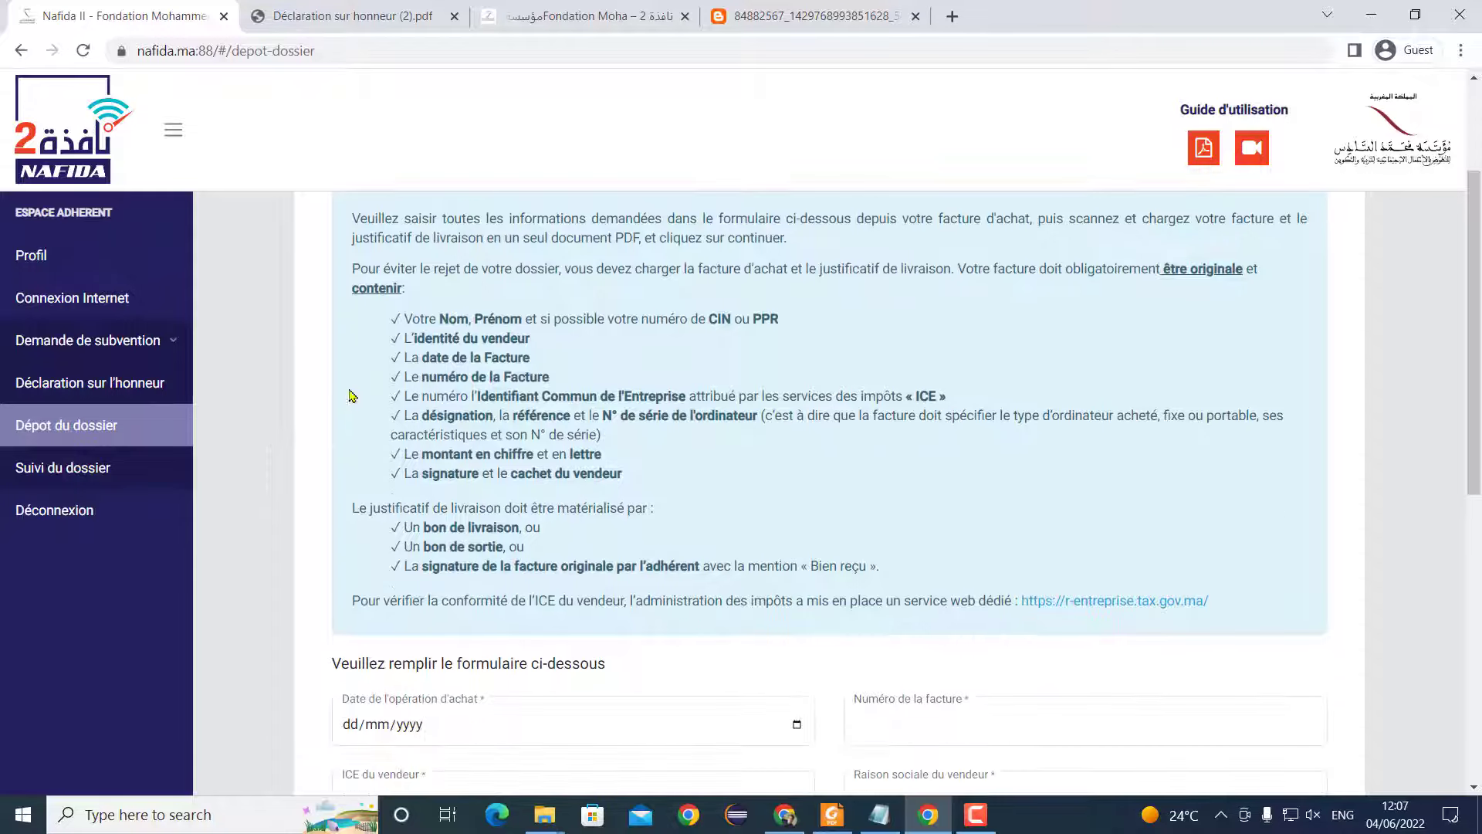
mouse_move(425, 319)
left_mouse_down()
mouse_move(432, 376)
mouse_move(494, 473)
left_mouse_up()
left_click(565, 473)
scroll(547, 463, "down", 1)
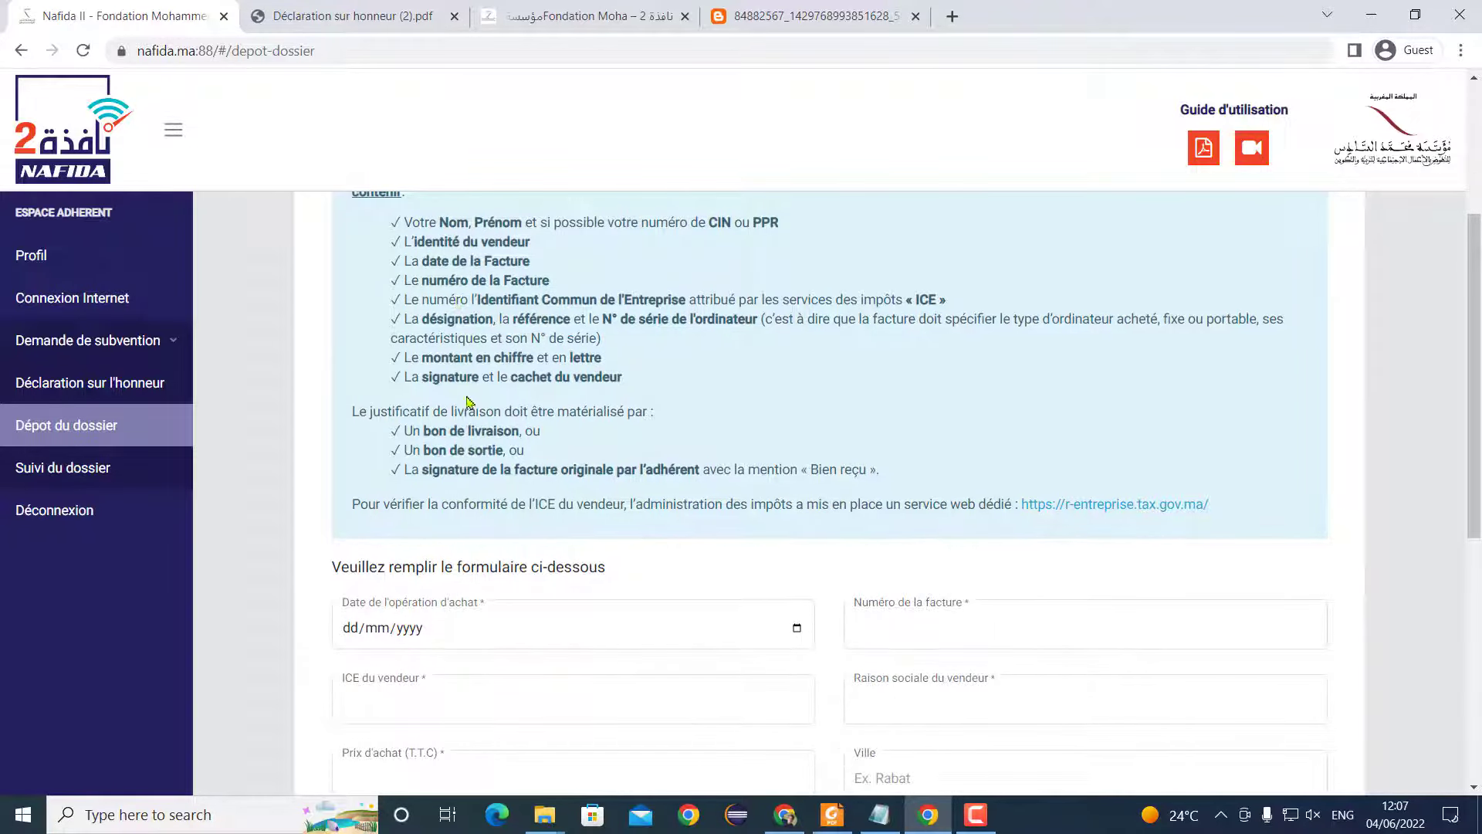
scroll(467, 405, "down", 1)
left_click(473, 542)
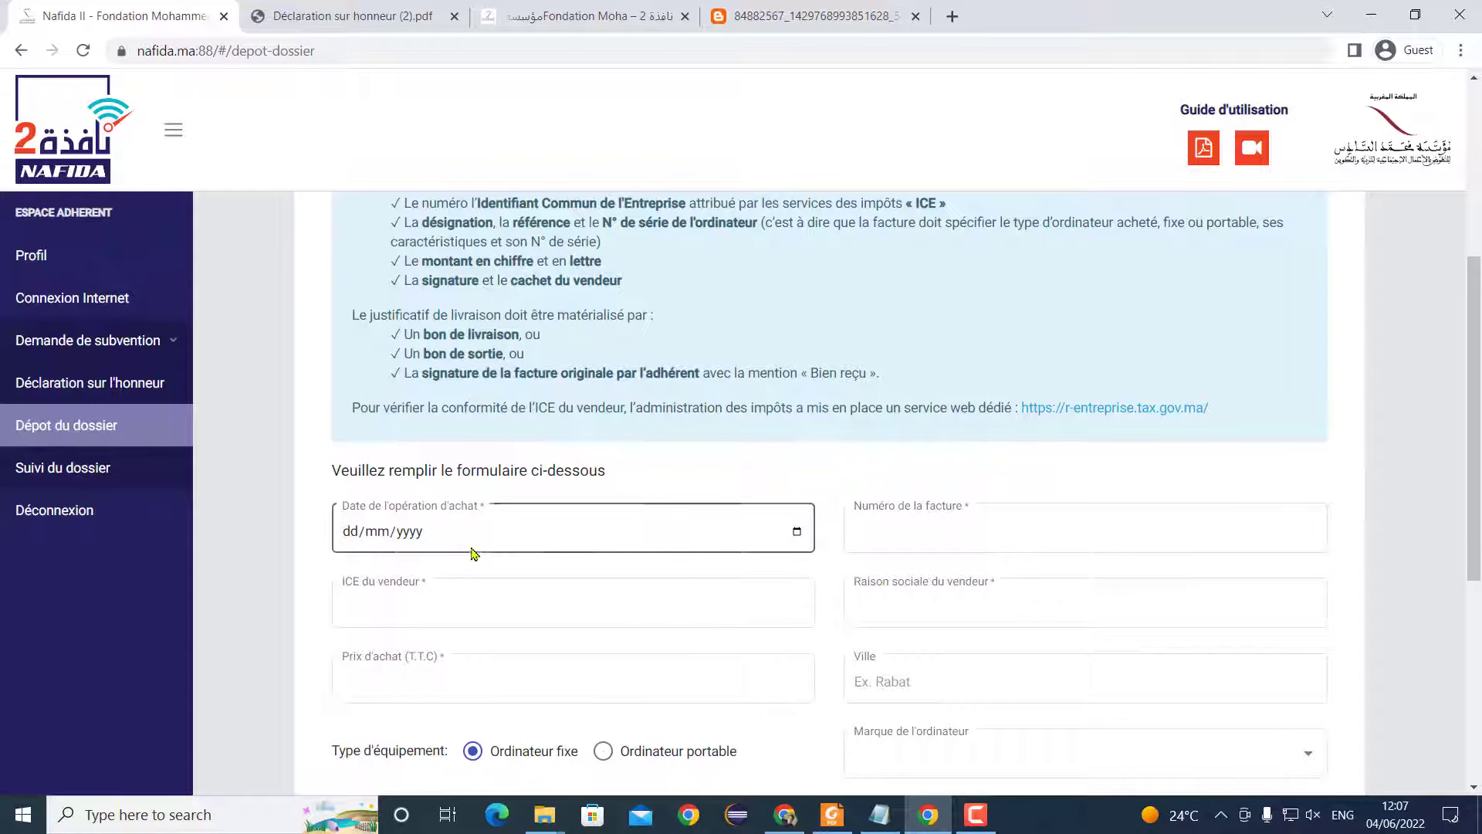
scroll(473, 541, "down", 3)
scroll(473, 540, "up", 1)
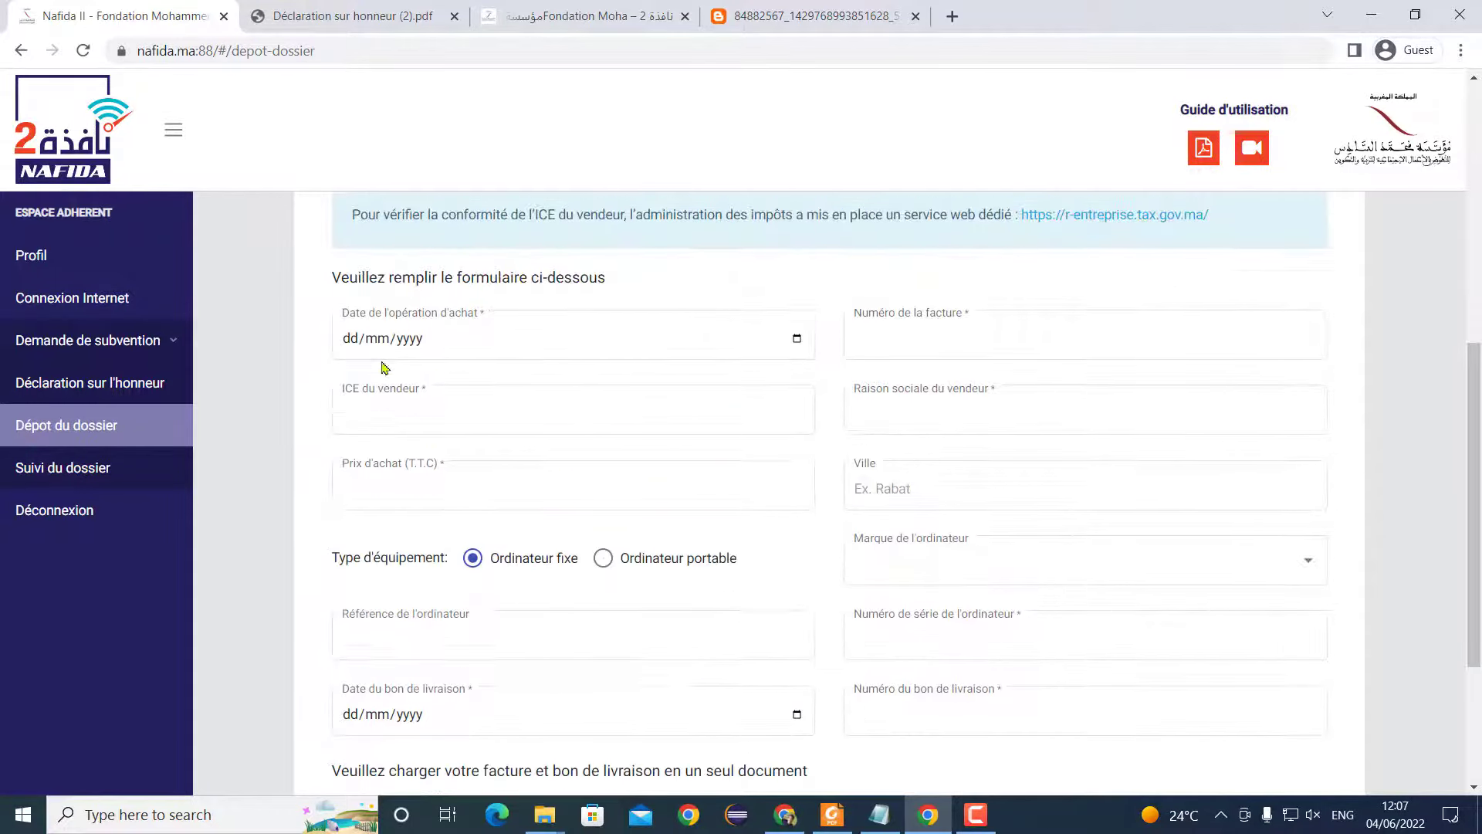
Consult the scanned invoice in Foxit PDF Reader, and in the browser form set the purchase date to 04/06/2022
left_click(832, 815)
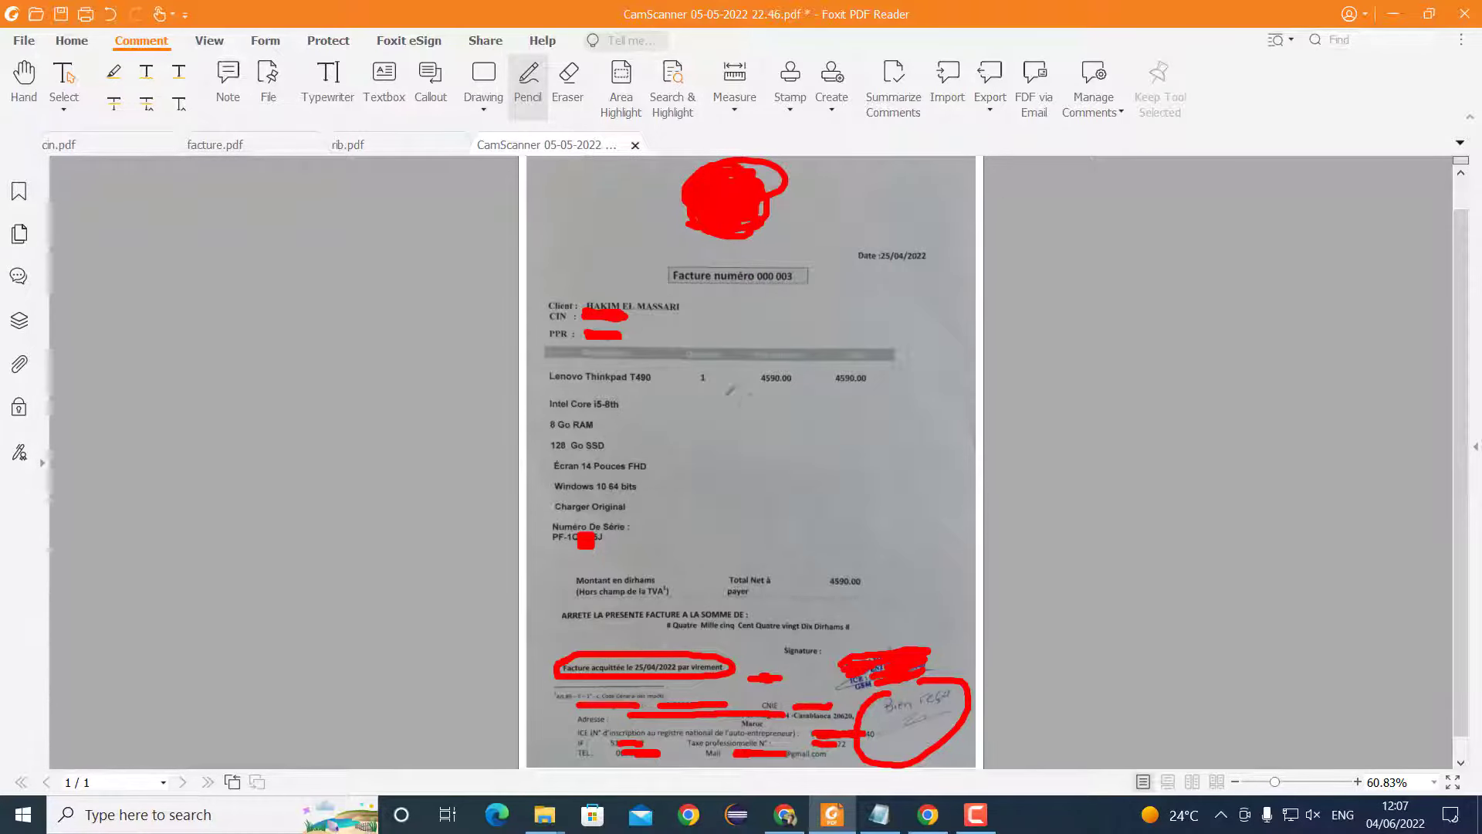
left_click(1395, 18)
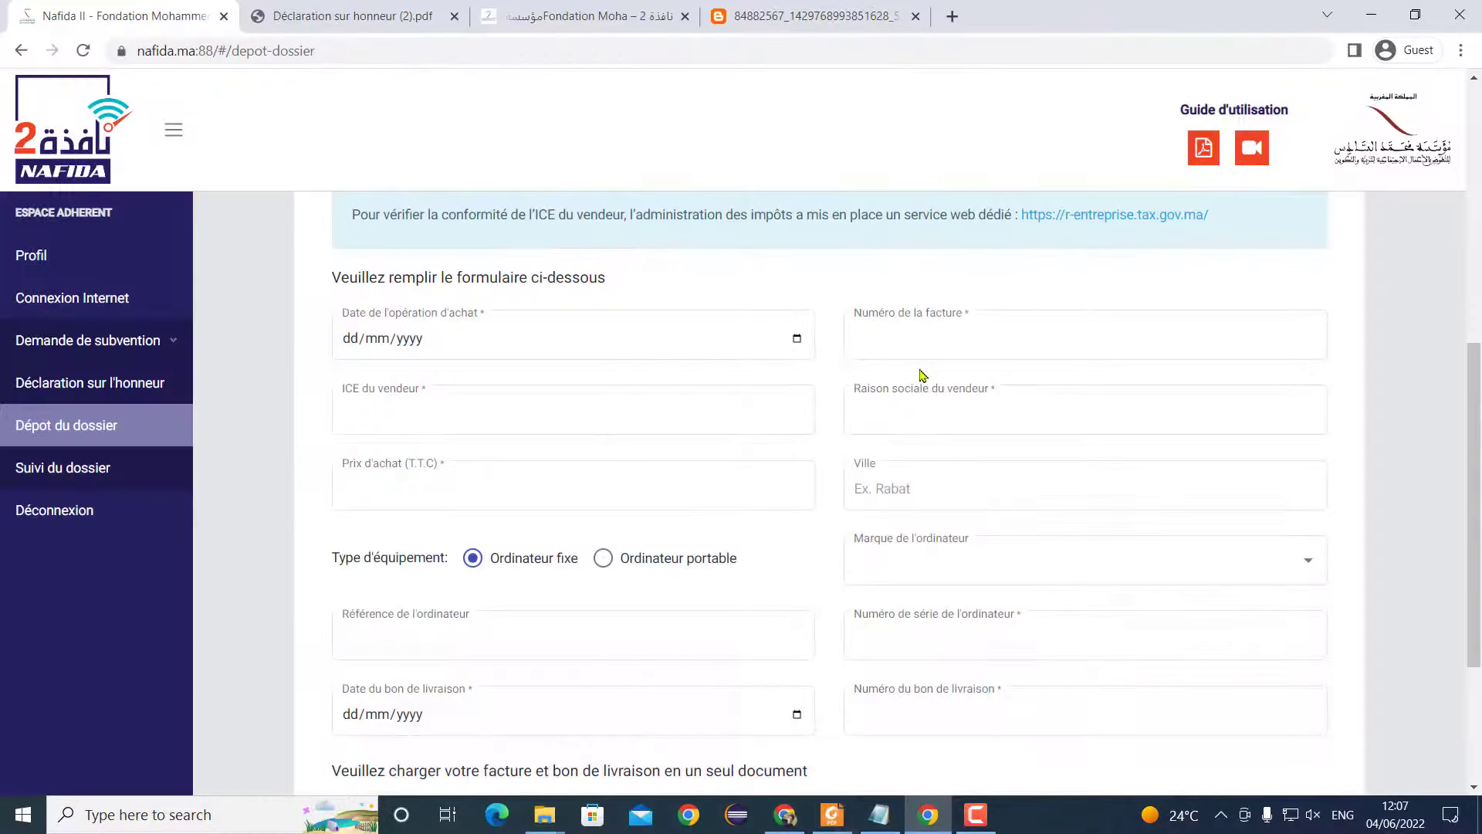
left_click(569, 413)
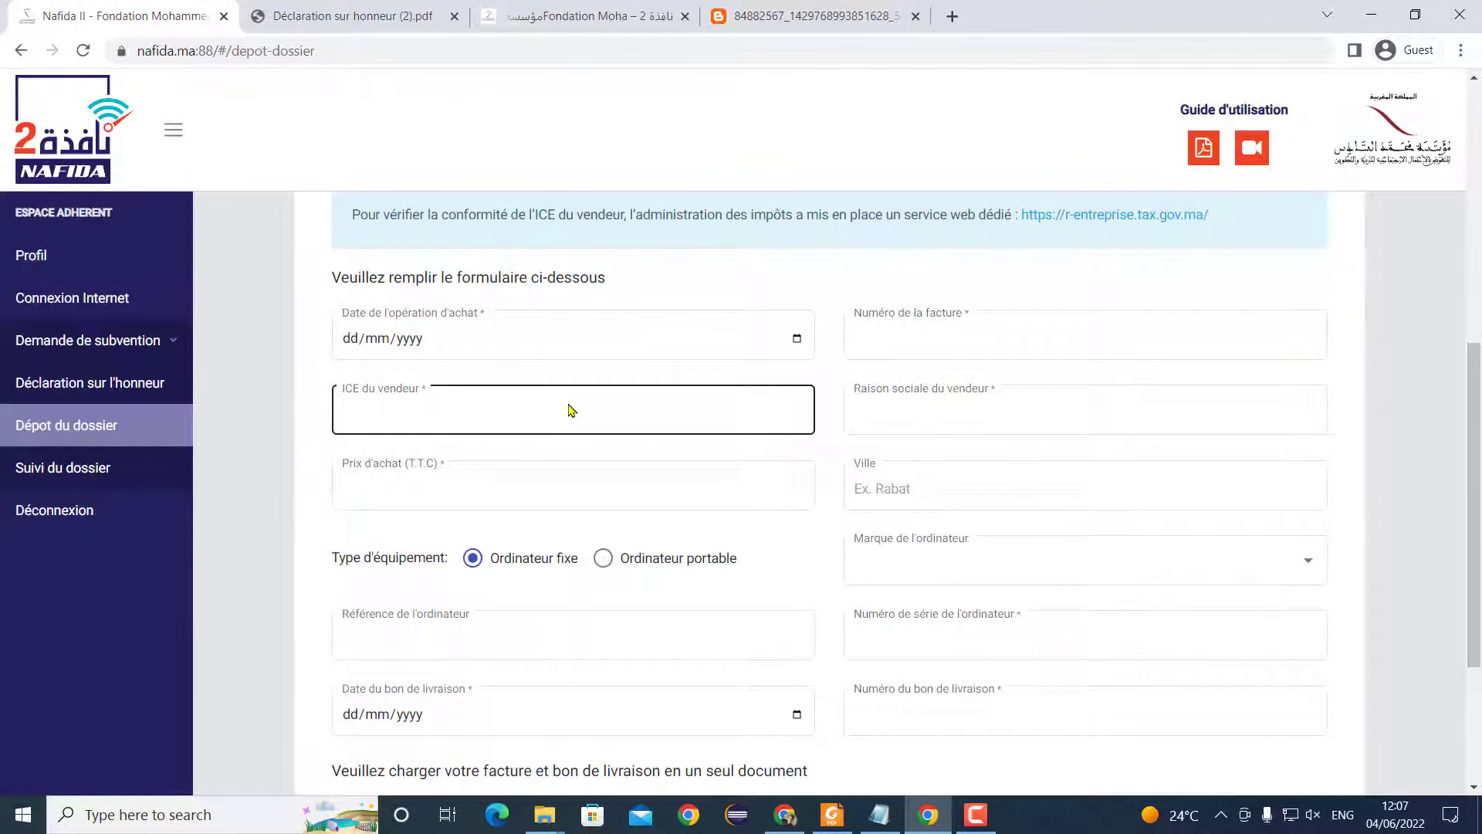
left_click(378, 334)
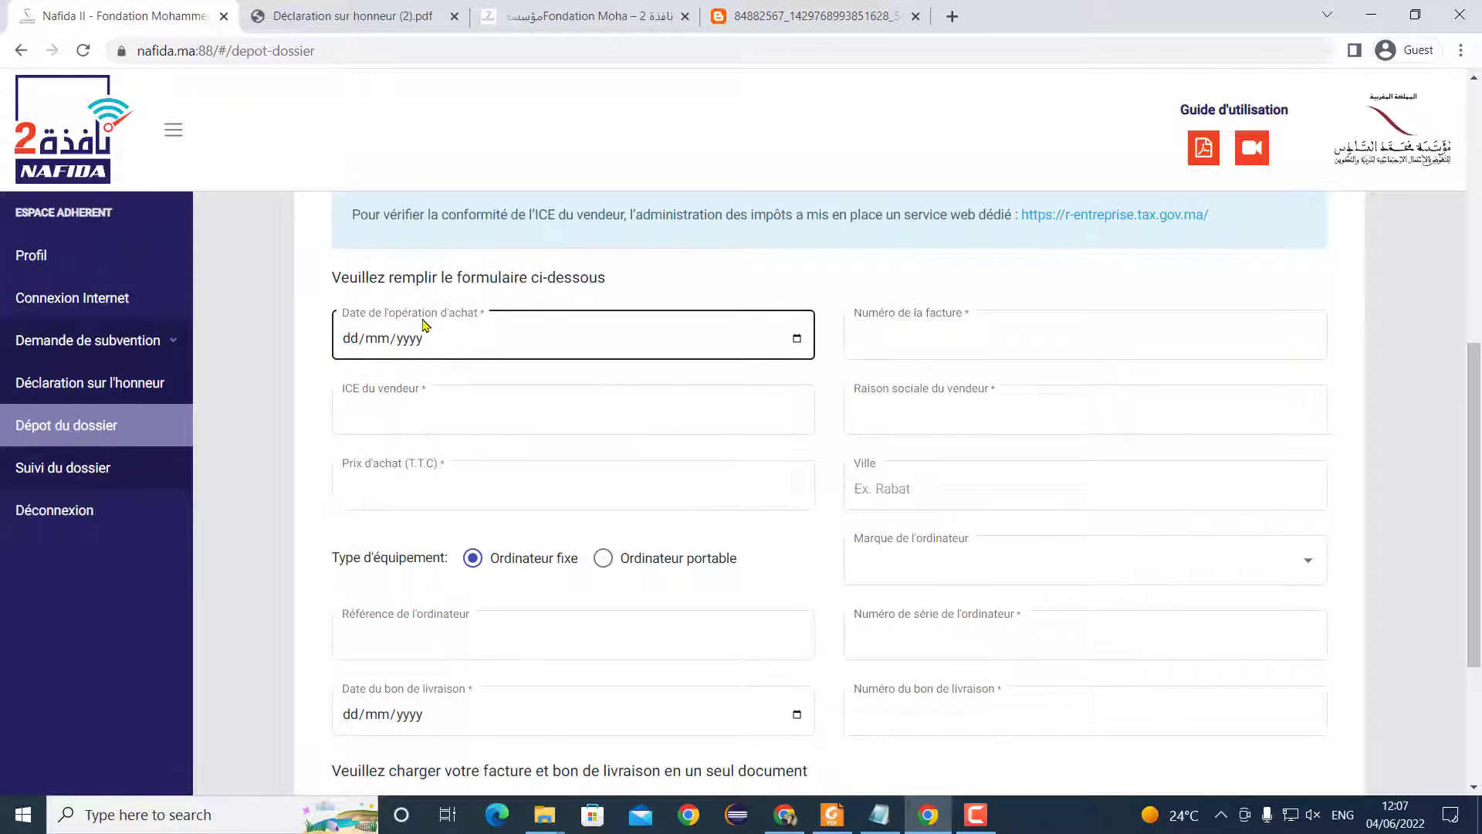
left_click(349, 340)
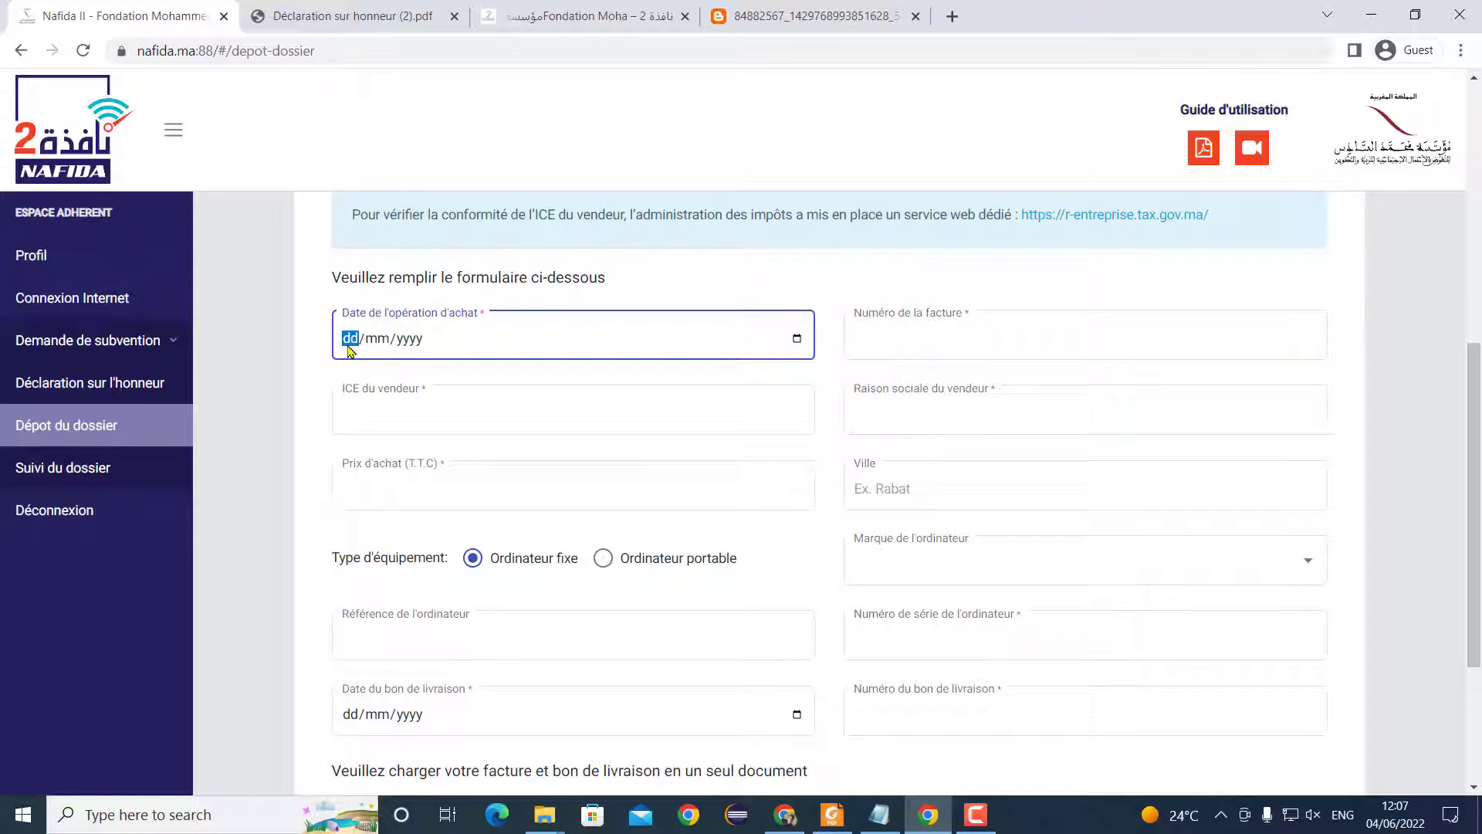
type("04/06/2022")
Mark the ICE label on the scanned invoice in Foxit PDF Reader with the Pencil, and return to the form's seller ICE field
left_click(376, 412)
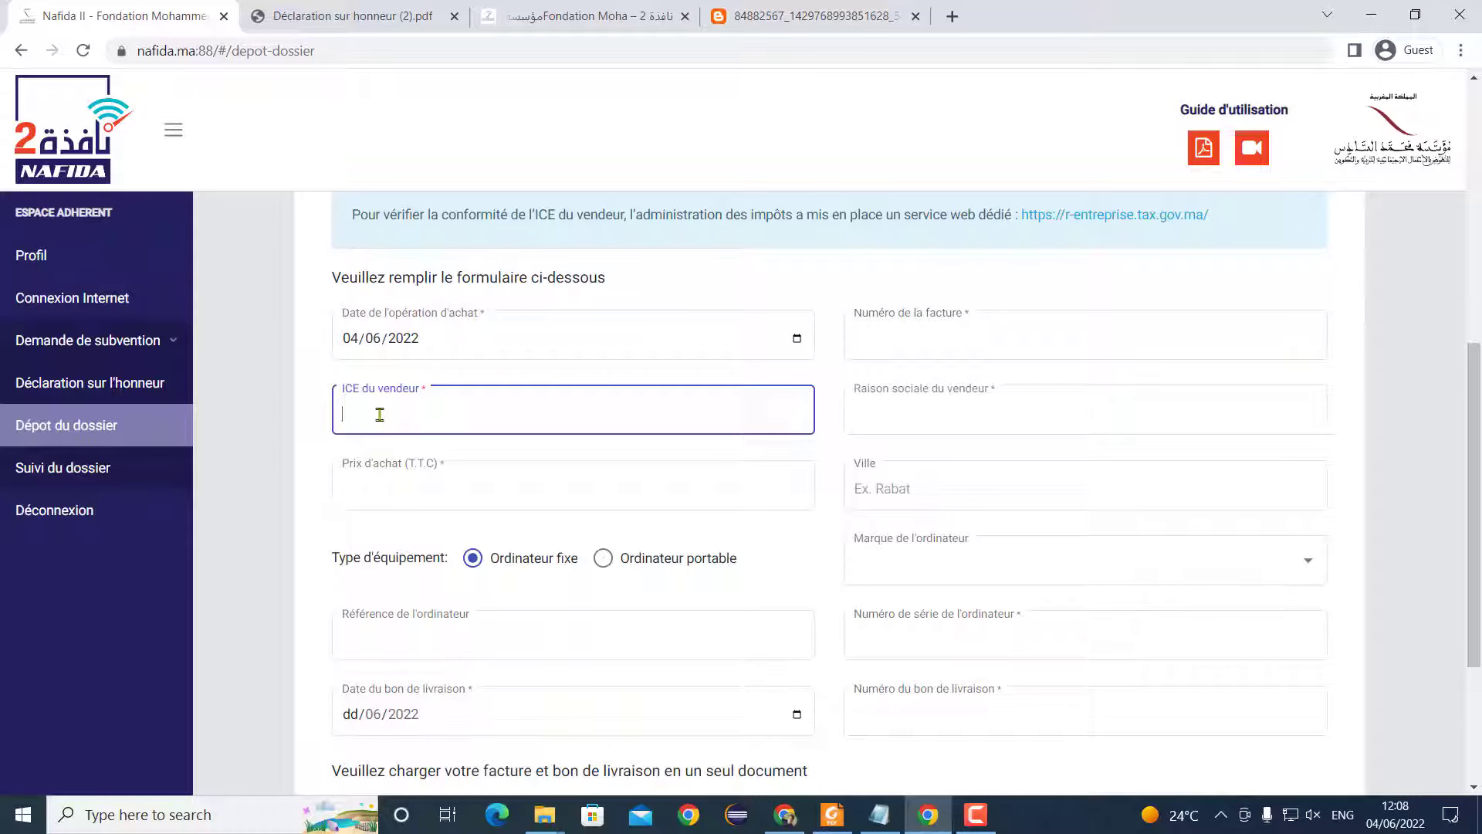
key("alt+Tab")
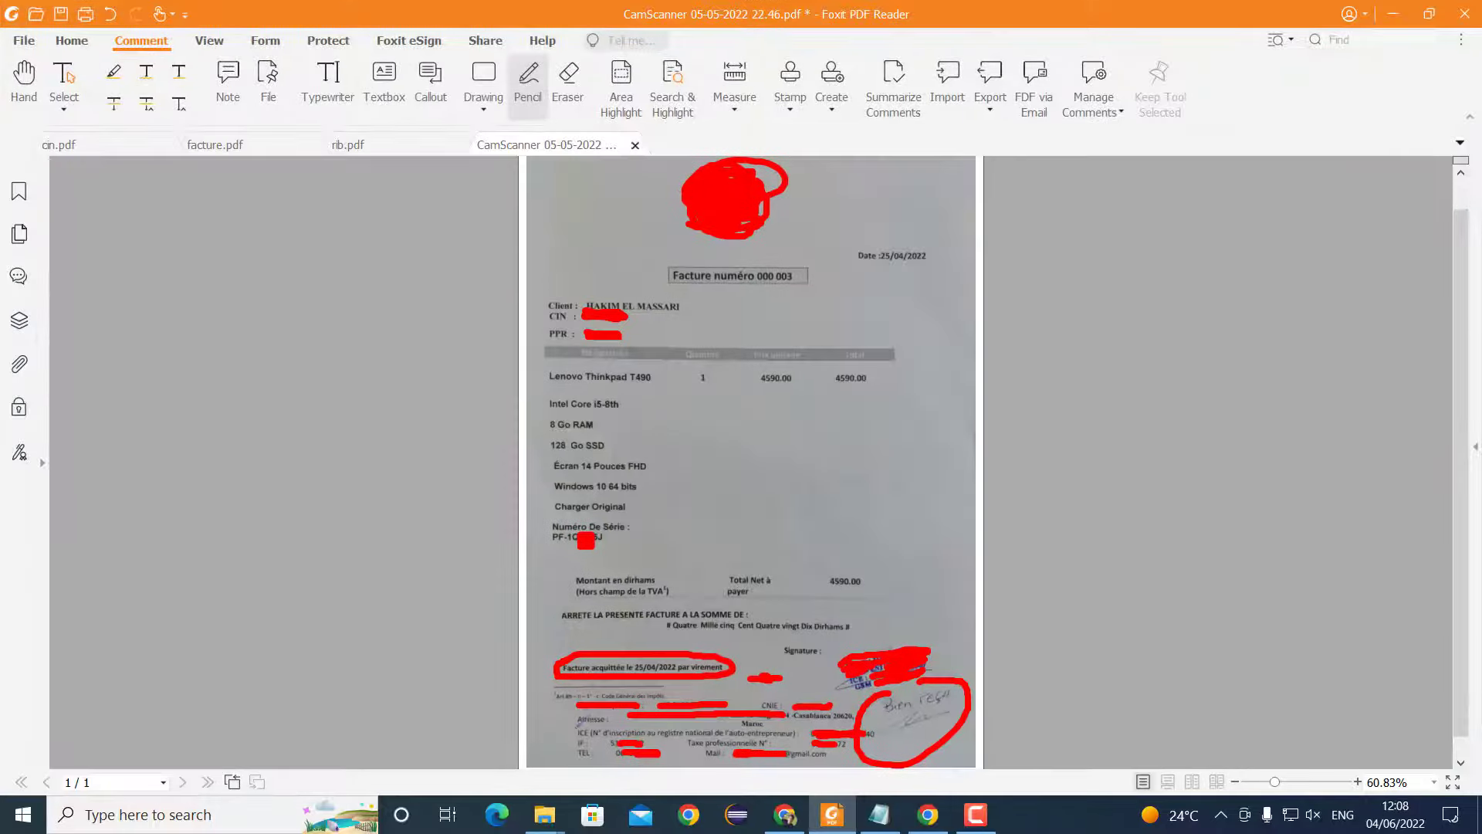
left_click_drag(571, 738, 596, 735)
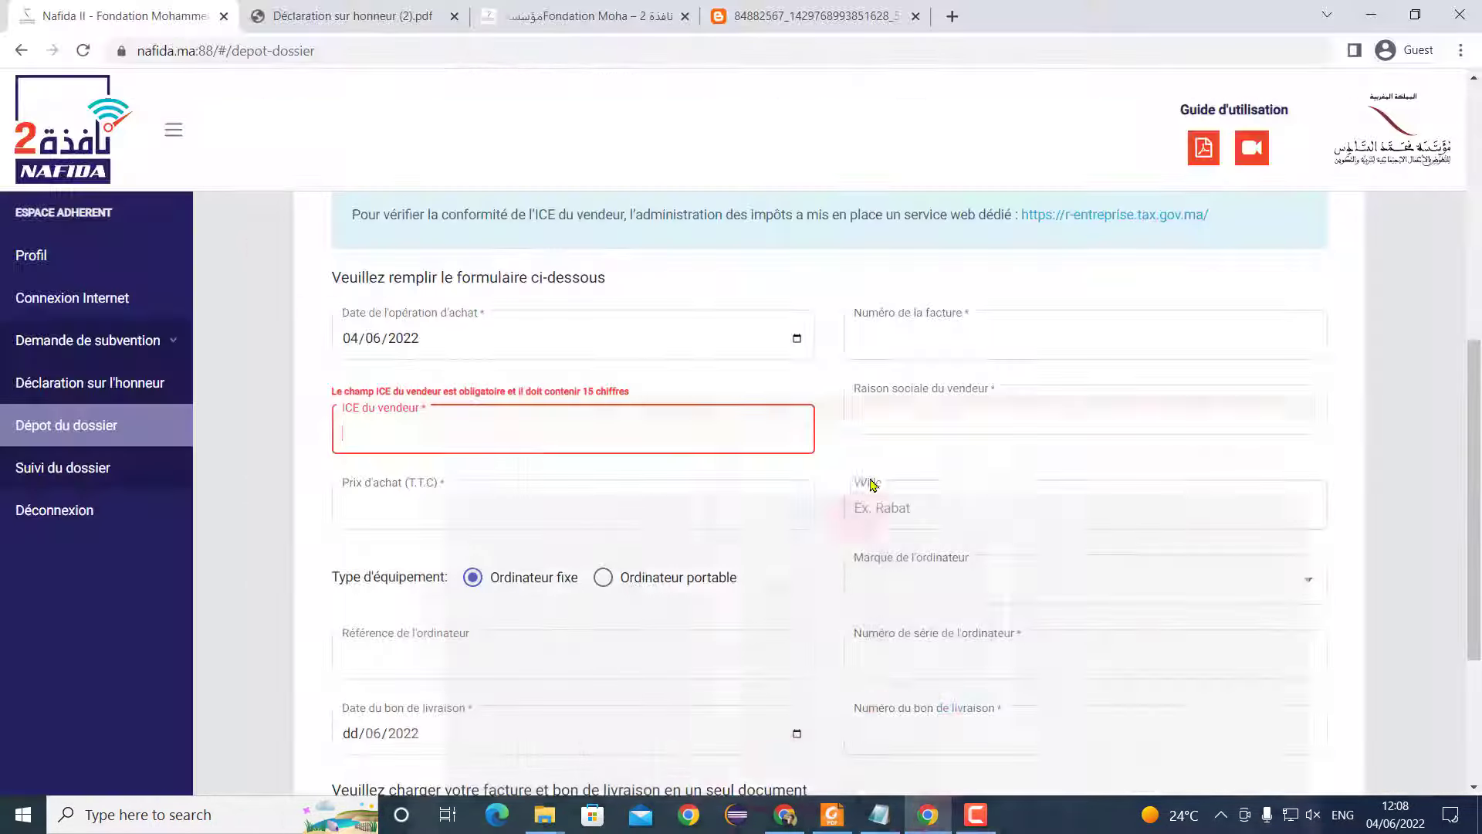
left_click(1393, 14)
left_click(457, 430)
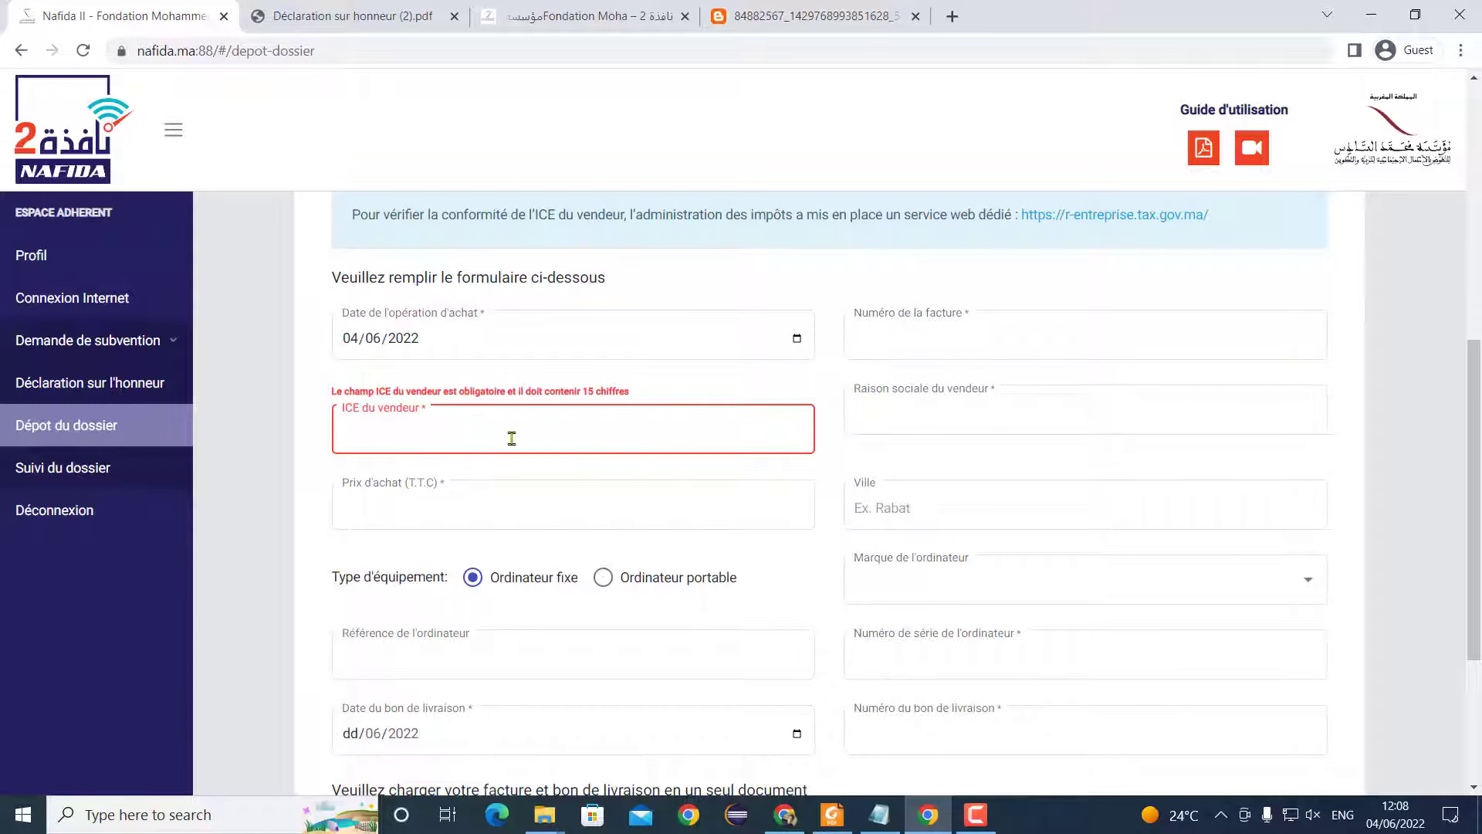
Underline the invoice number on the scanned invoice in Foxit PDF Reader with the Pencil, and return to the form
left_click(917, 337)
left_click(831, 814)
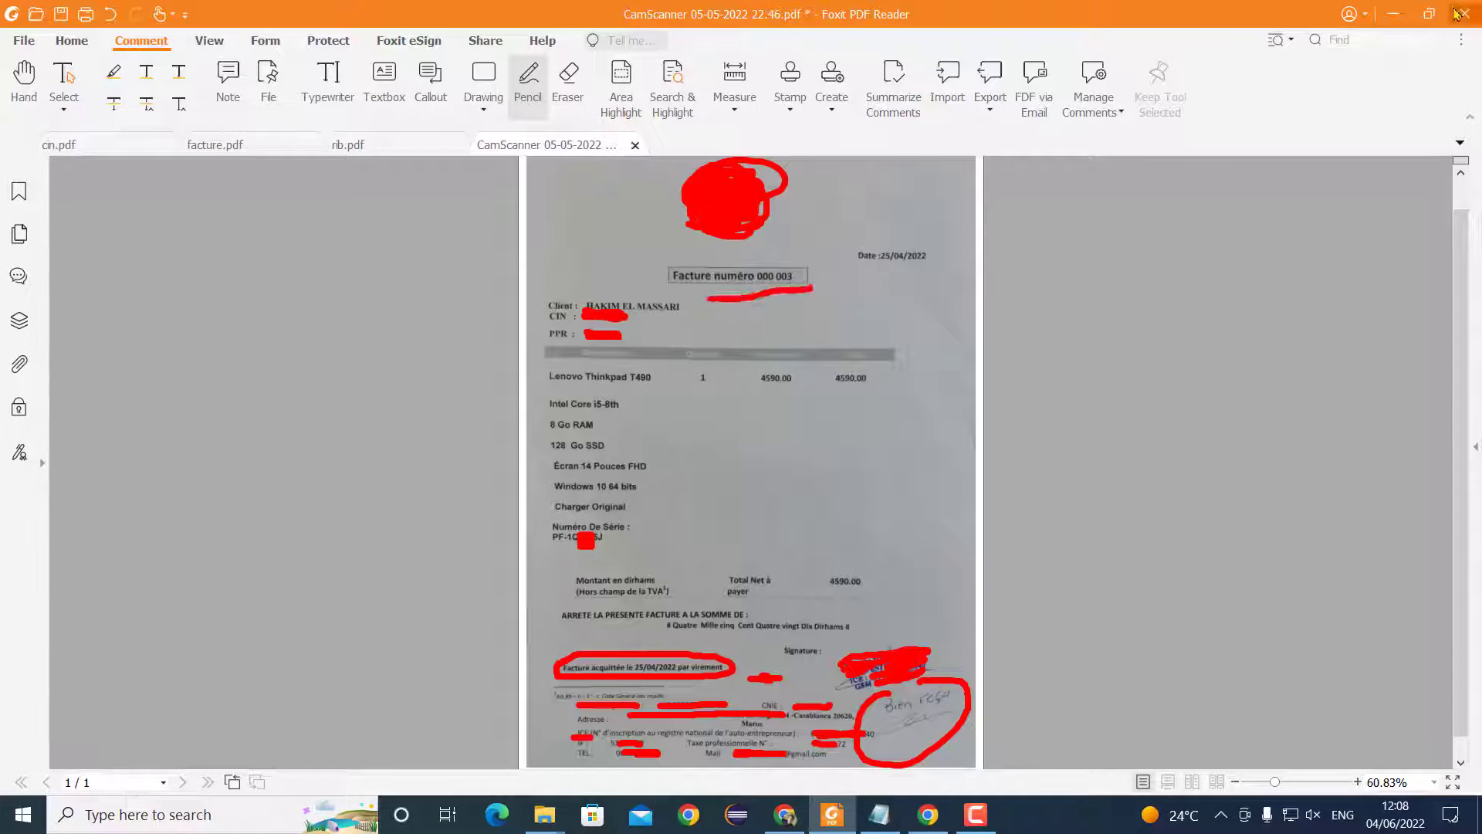
left_click(1393, 14)
Circle the total net amount on the scanned invoice with the Pencil, and enter 4590 as the purchase price in the form
left_click(935, 417)
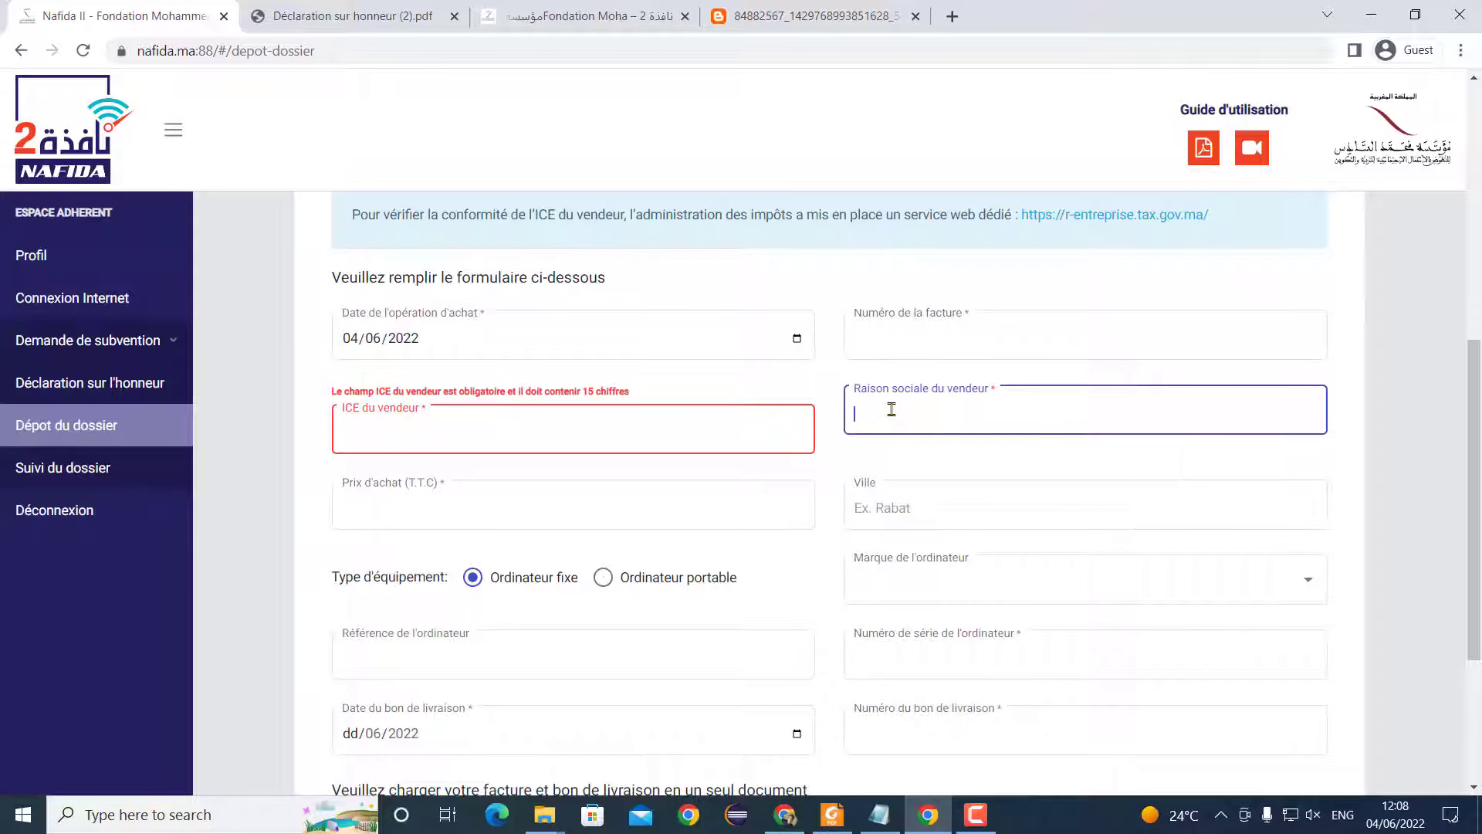
left_click(436, 519)
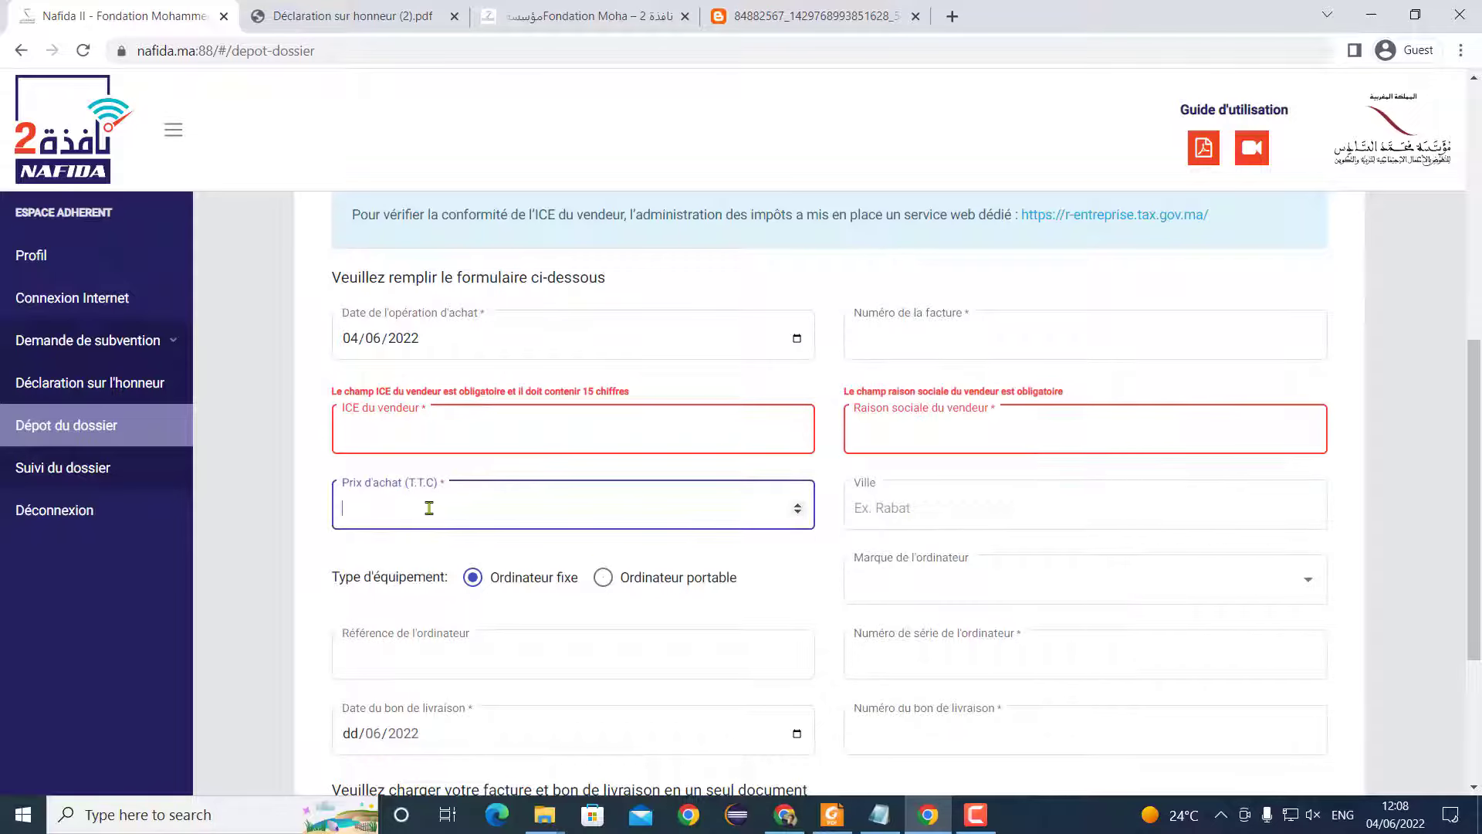
left_click(832, 815)
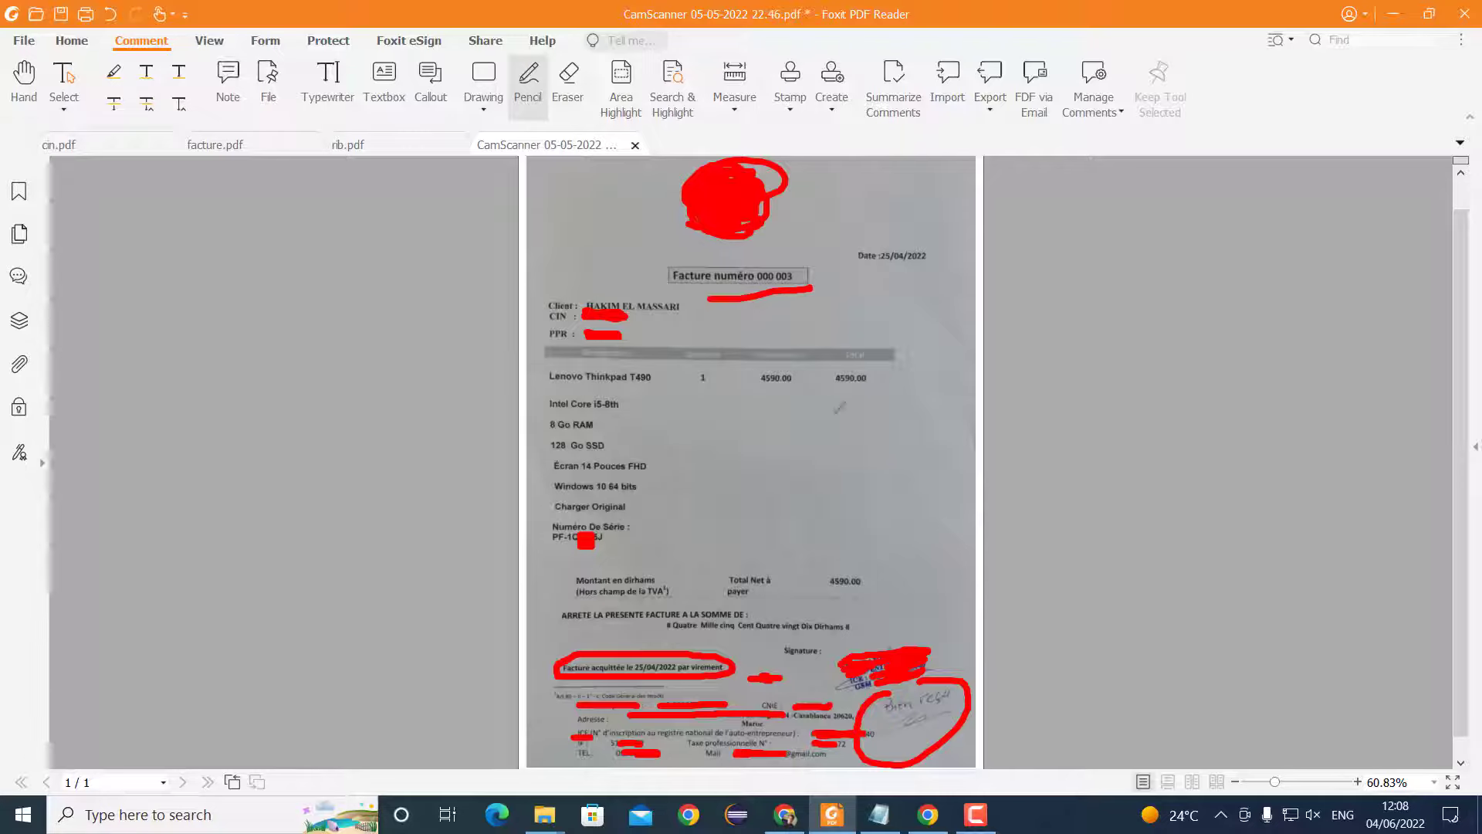
left_click_drag(849, 562, 872, 566)
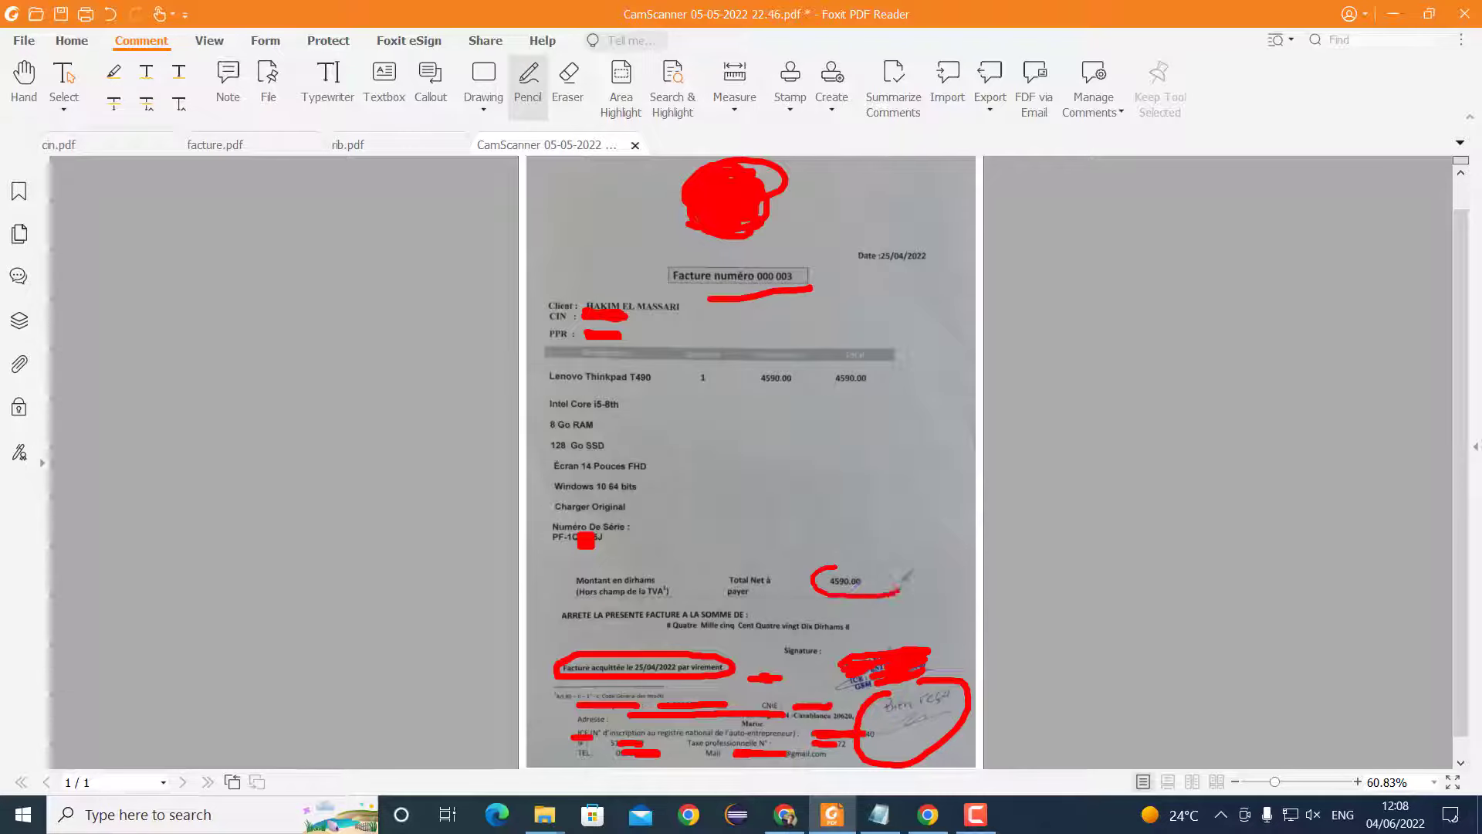
left_click(1390, 14)
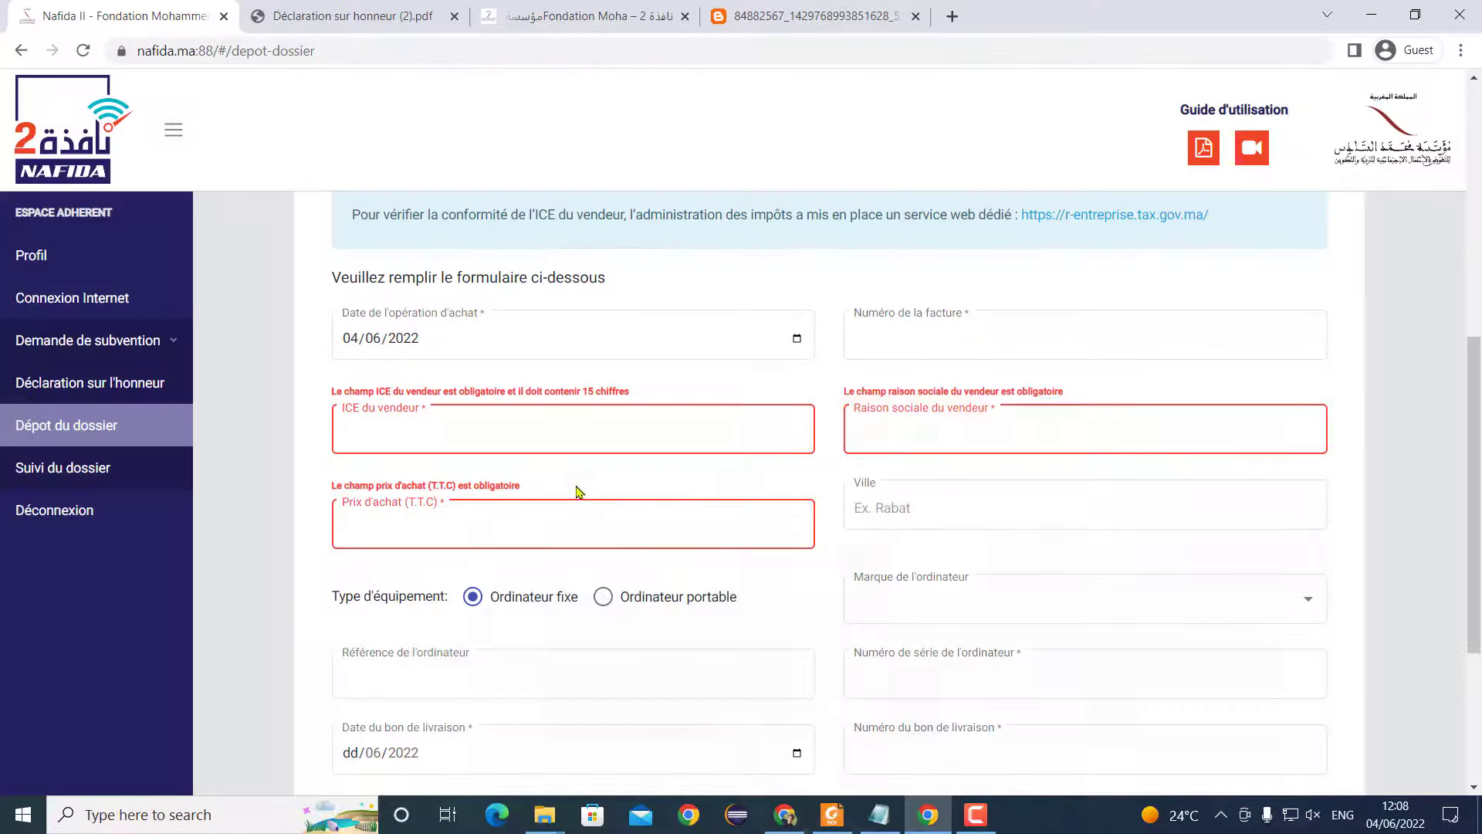
left_click(397, 526)
type("4590")
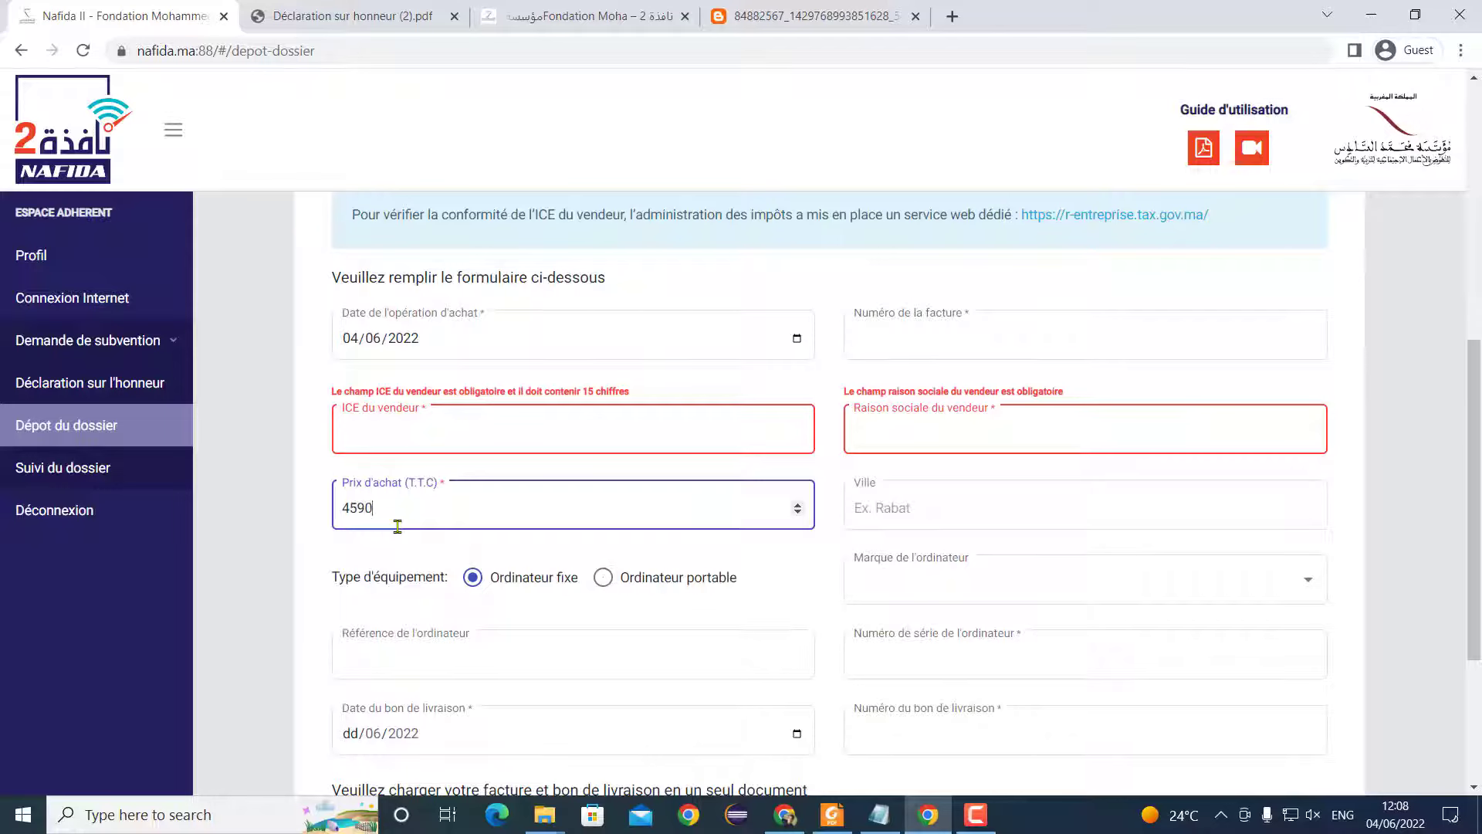
Set the seller's city to CASABLANCA from the suggested cities
left_click(886, 505)
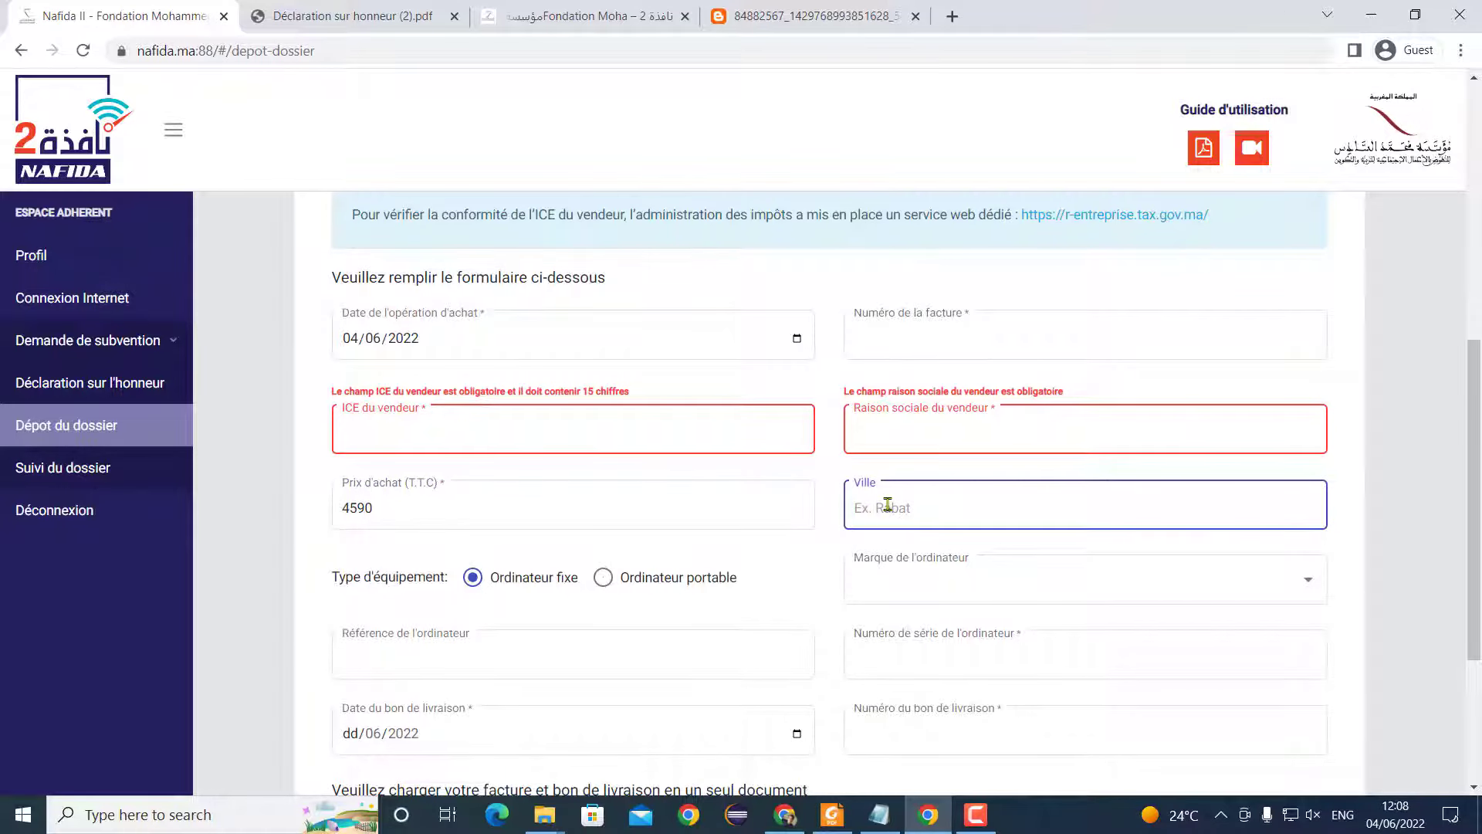
type("casablanc")
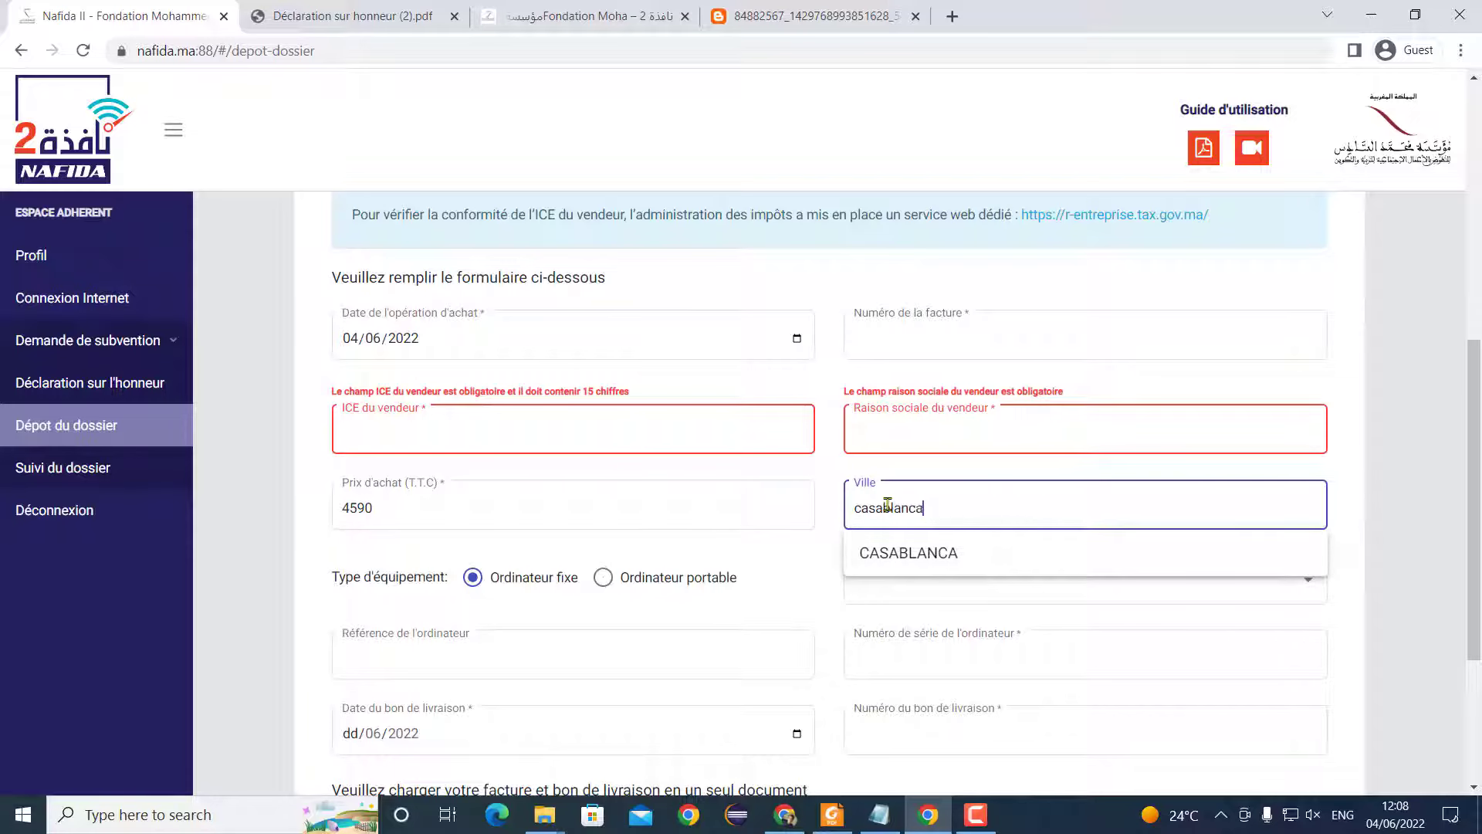
type("a")
left_click(899, 552)
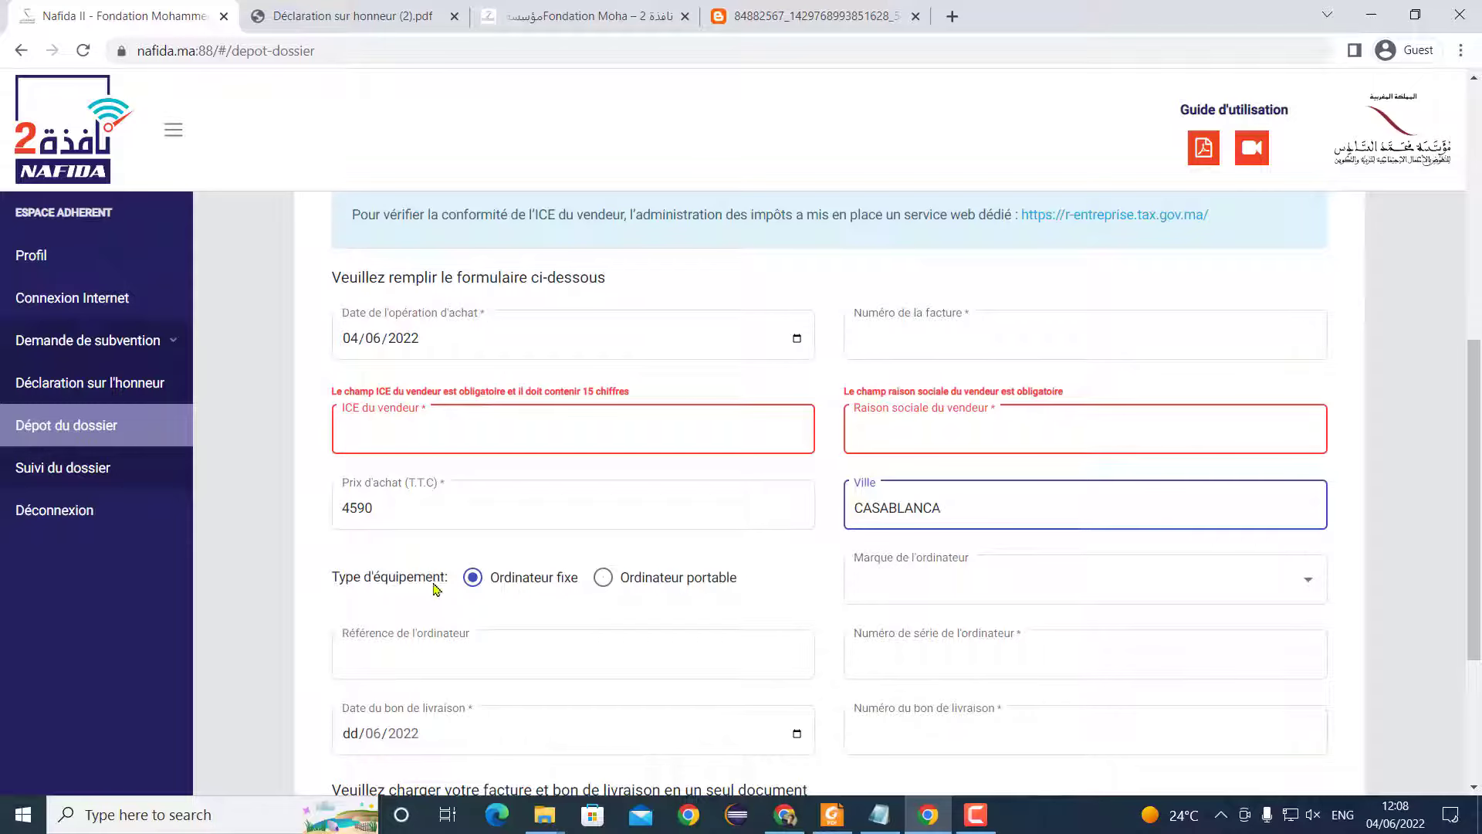
Underline Lenovo Thinkpad T490 on the scanned invoice, and set the form's equipment type to Ordinateur portable
left_click(472, 577)
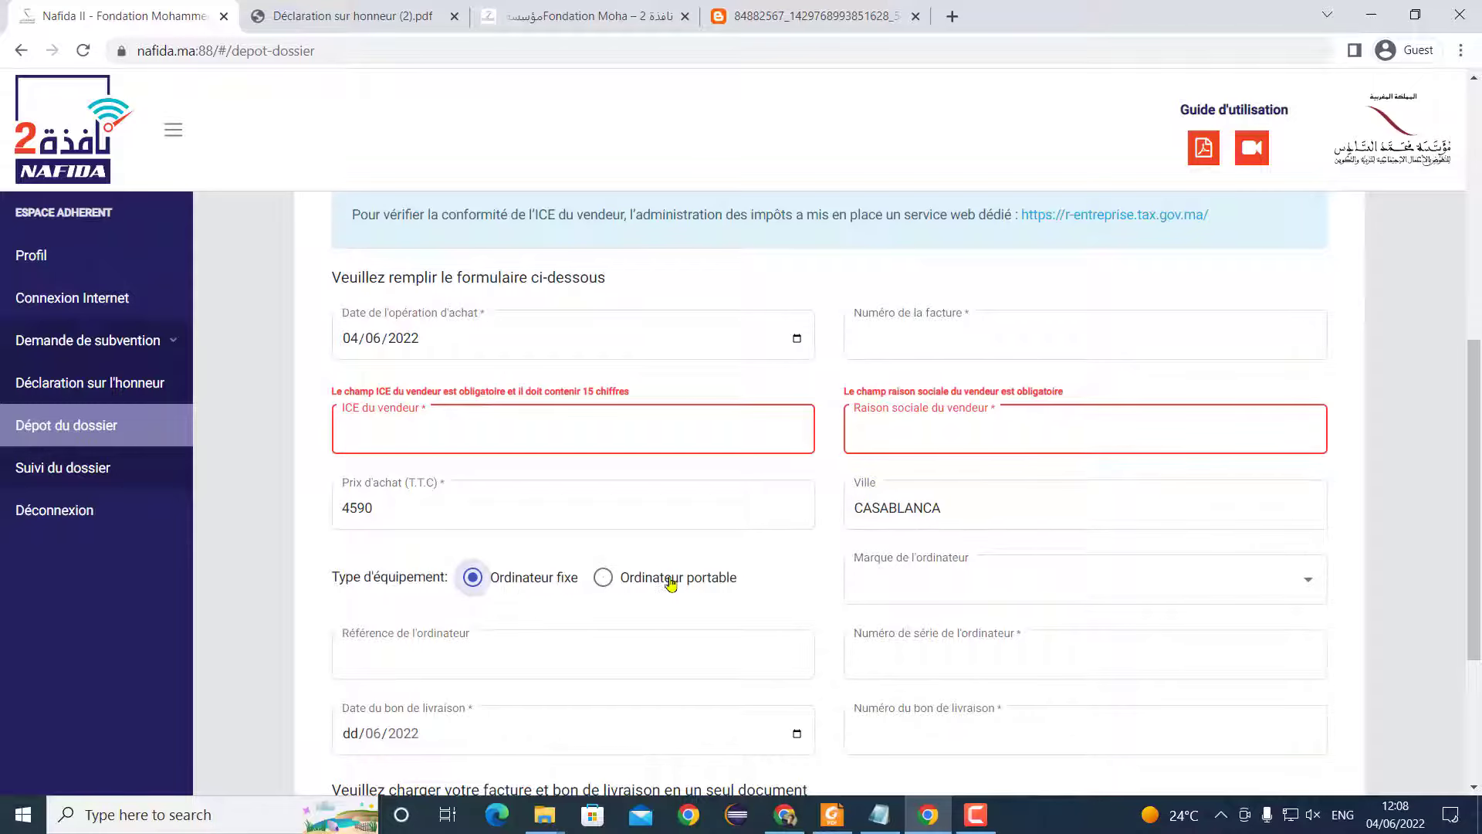
left_click(832, 814)
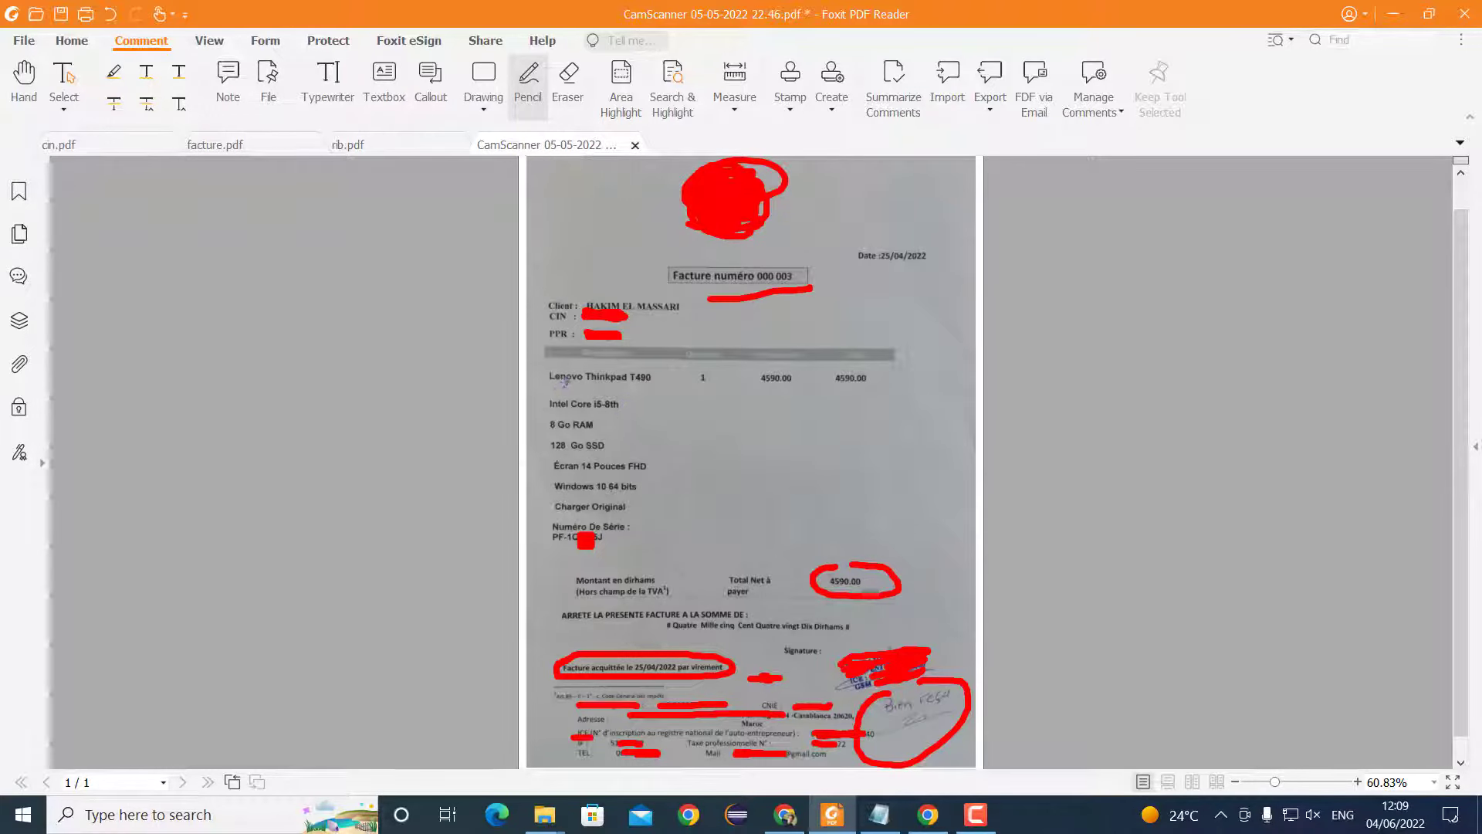
left_click_drag(547, 388, 629, 388)
key("alt+Tab")
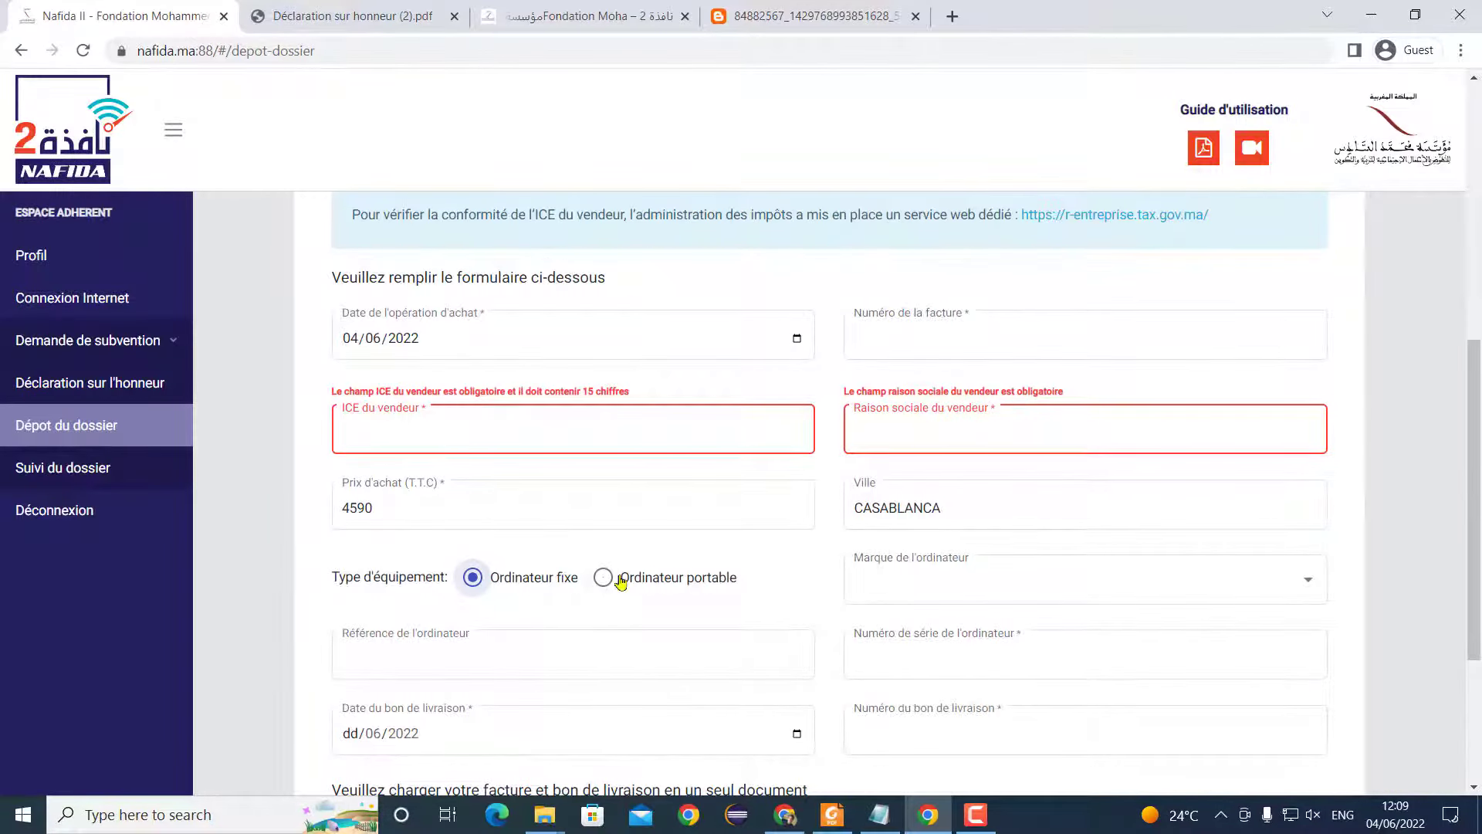
left_click(609, 586)
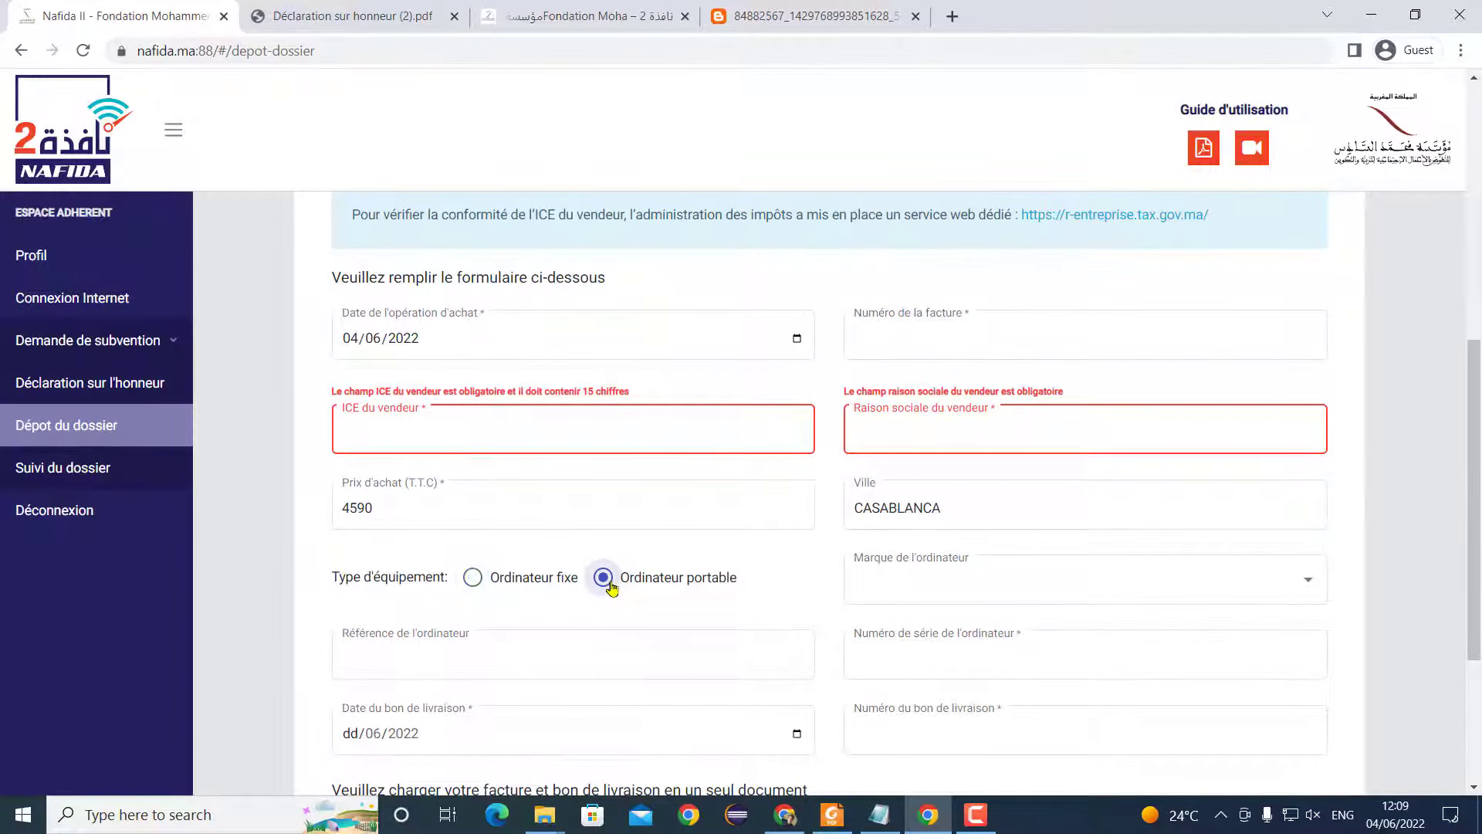
left_click(473, 578)
left_click(603, 577)
Set the computer brand to Autres
left_click(526, 655)
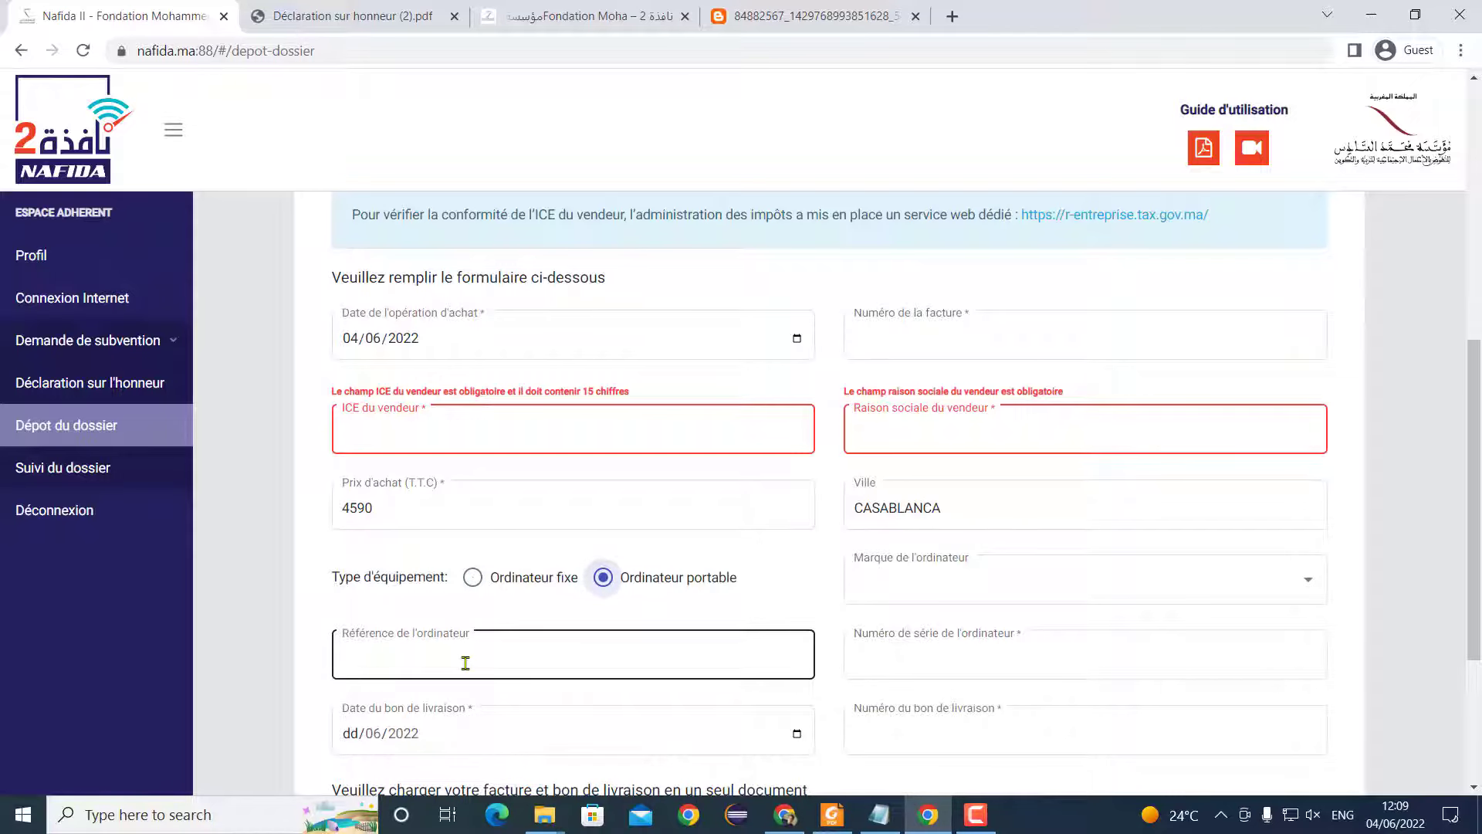
left_click(926, 588)
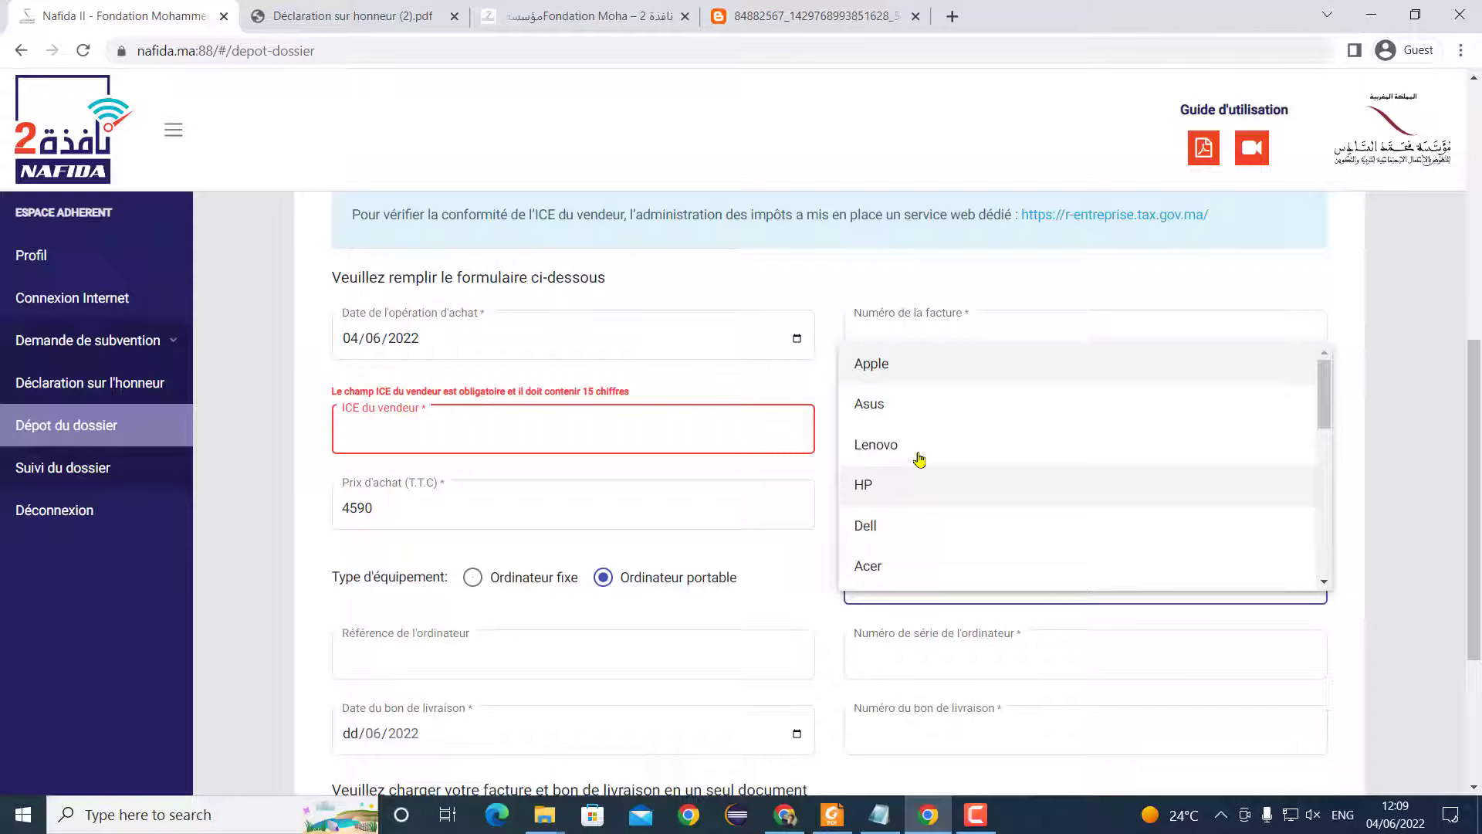
left_click(870, 488)
left_click(870, 579)
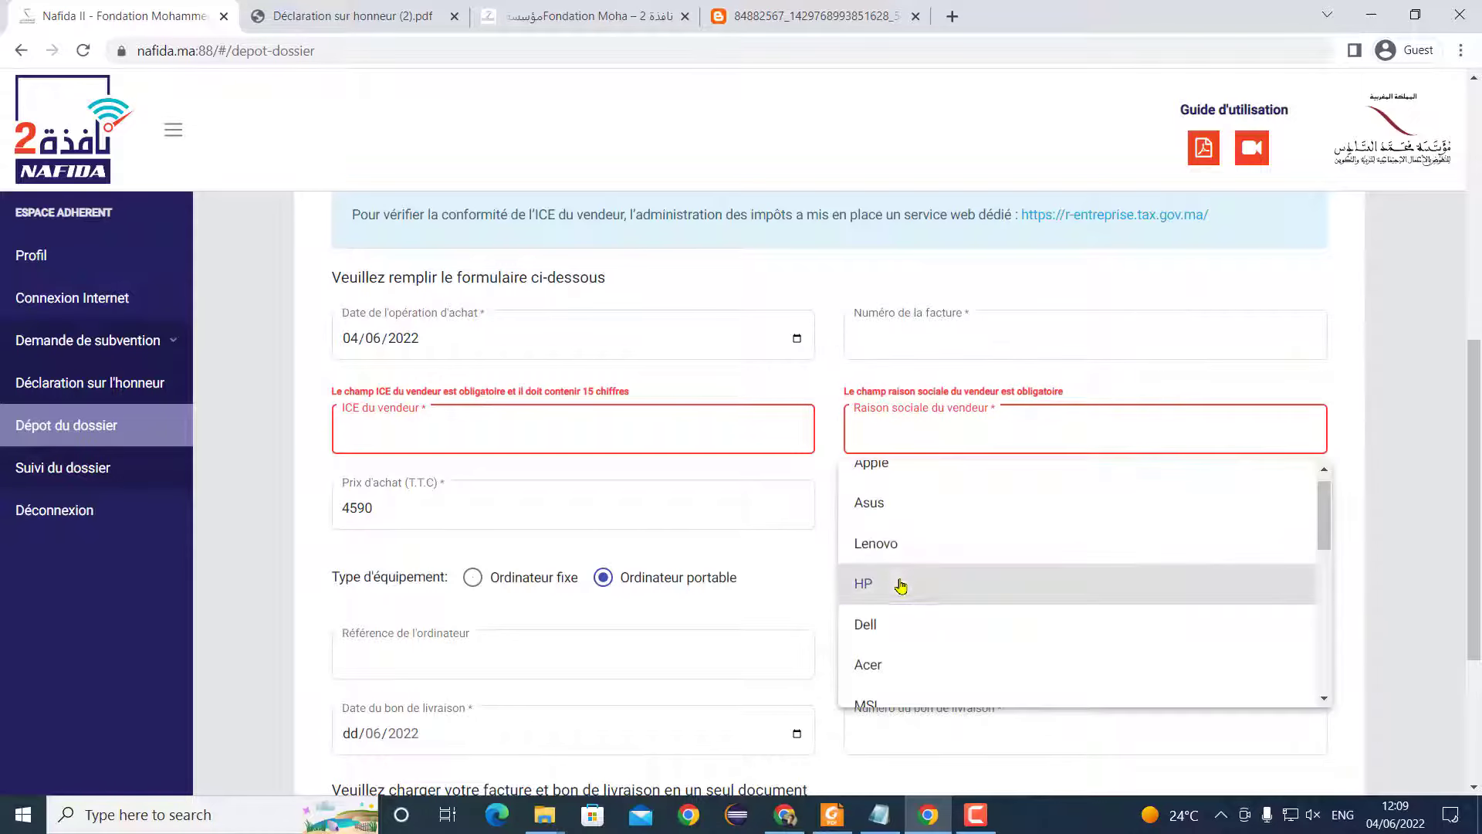
scroll(937, 540, "down", 6)
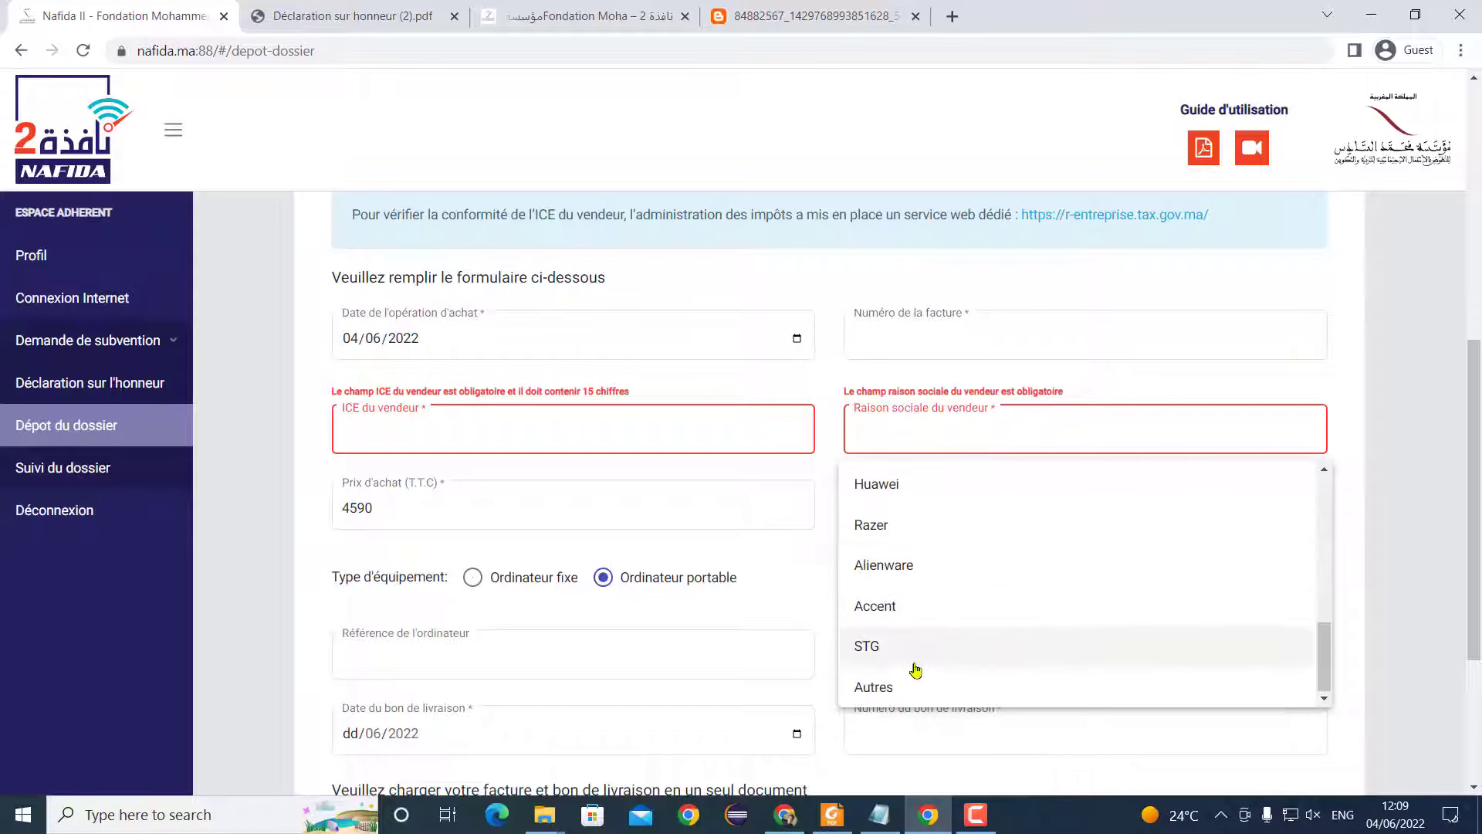
left_click(877, 688)
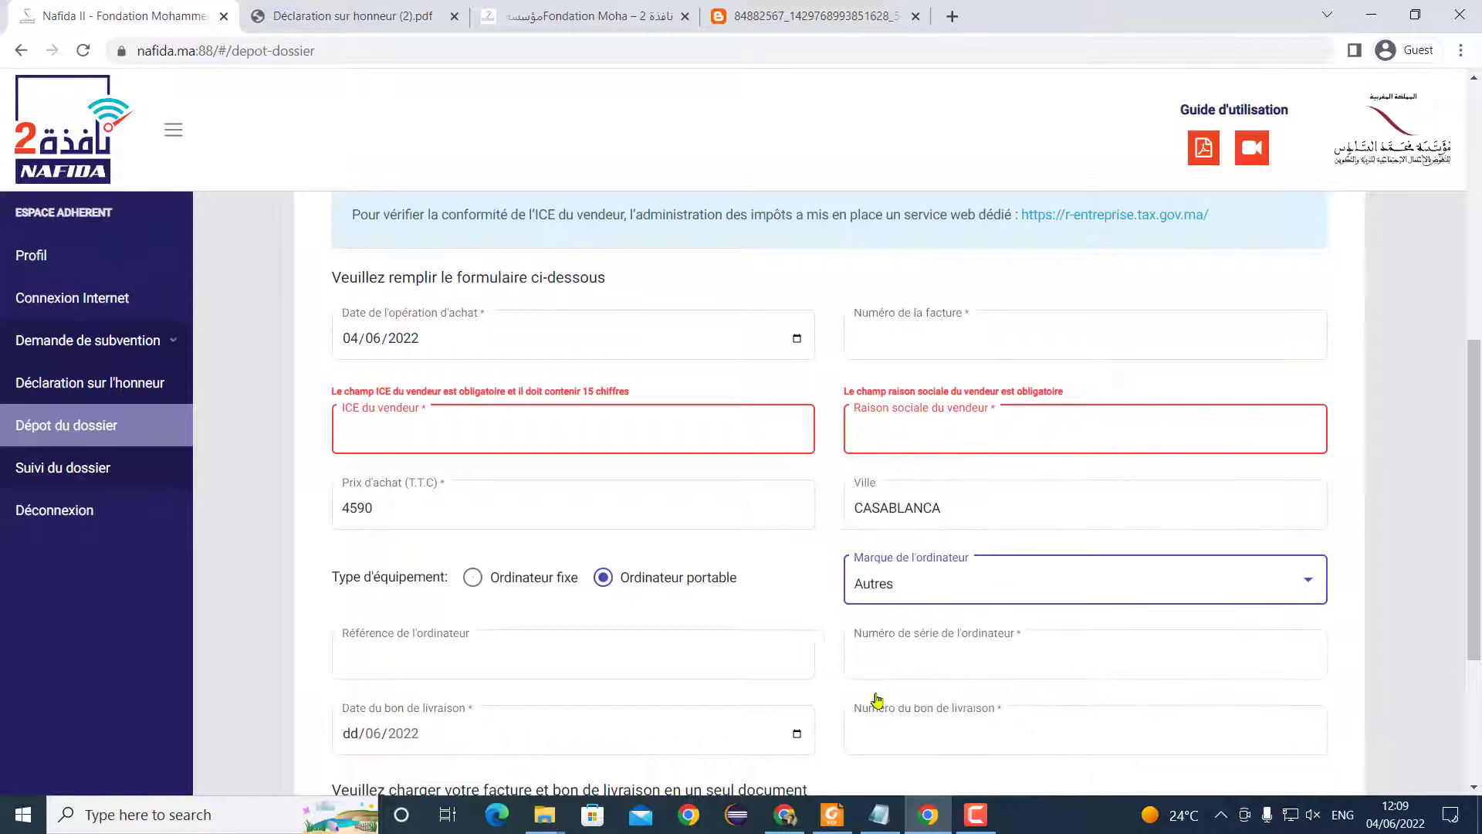
Change the computer brand to HP in the deposit form
left_click(892, 591)
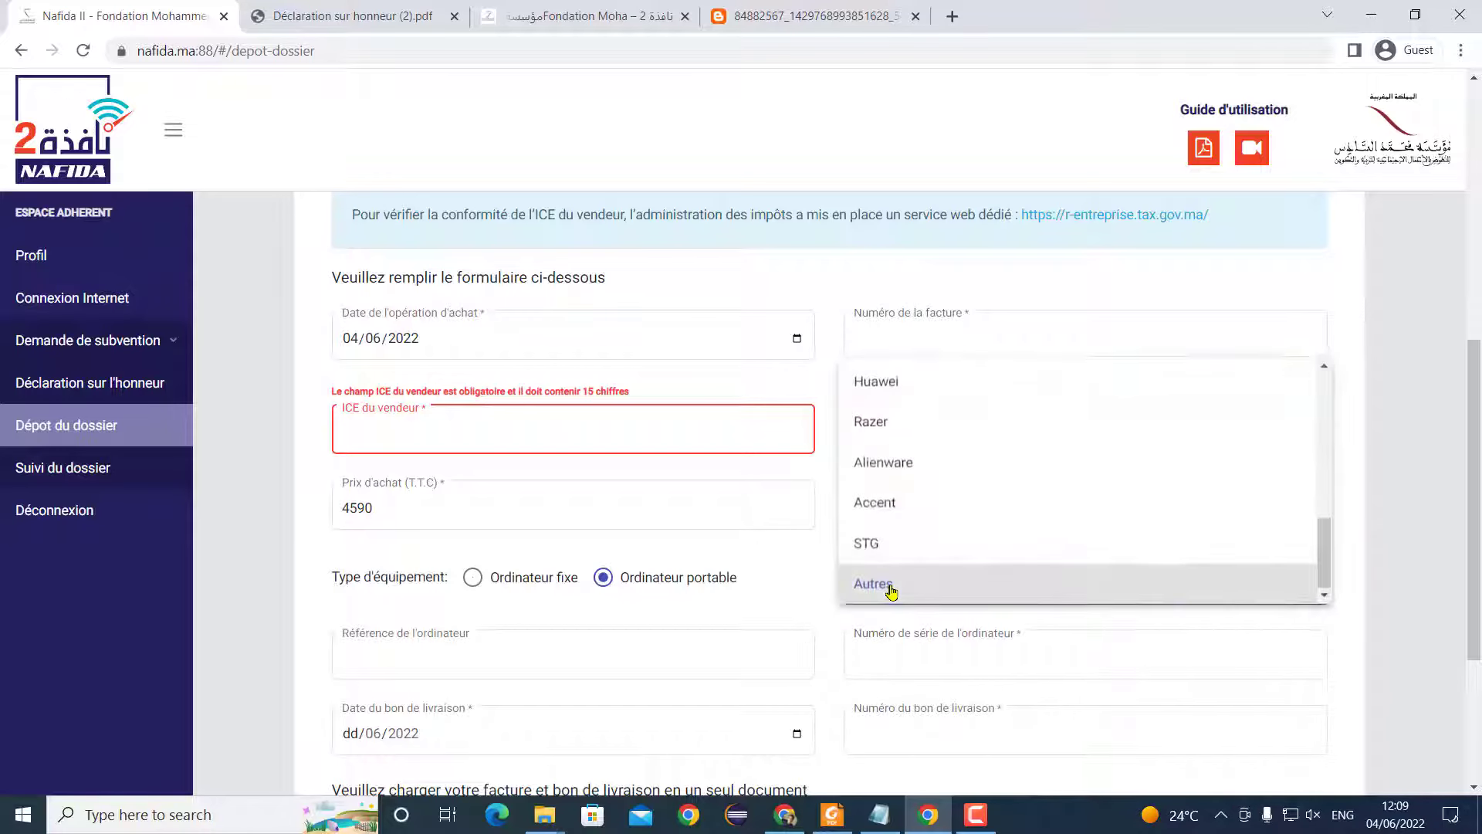
scroll(888, 583, "up", 5)
scroll(893, 494, "up", 3)
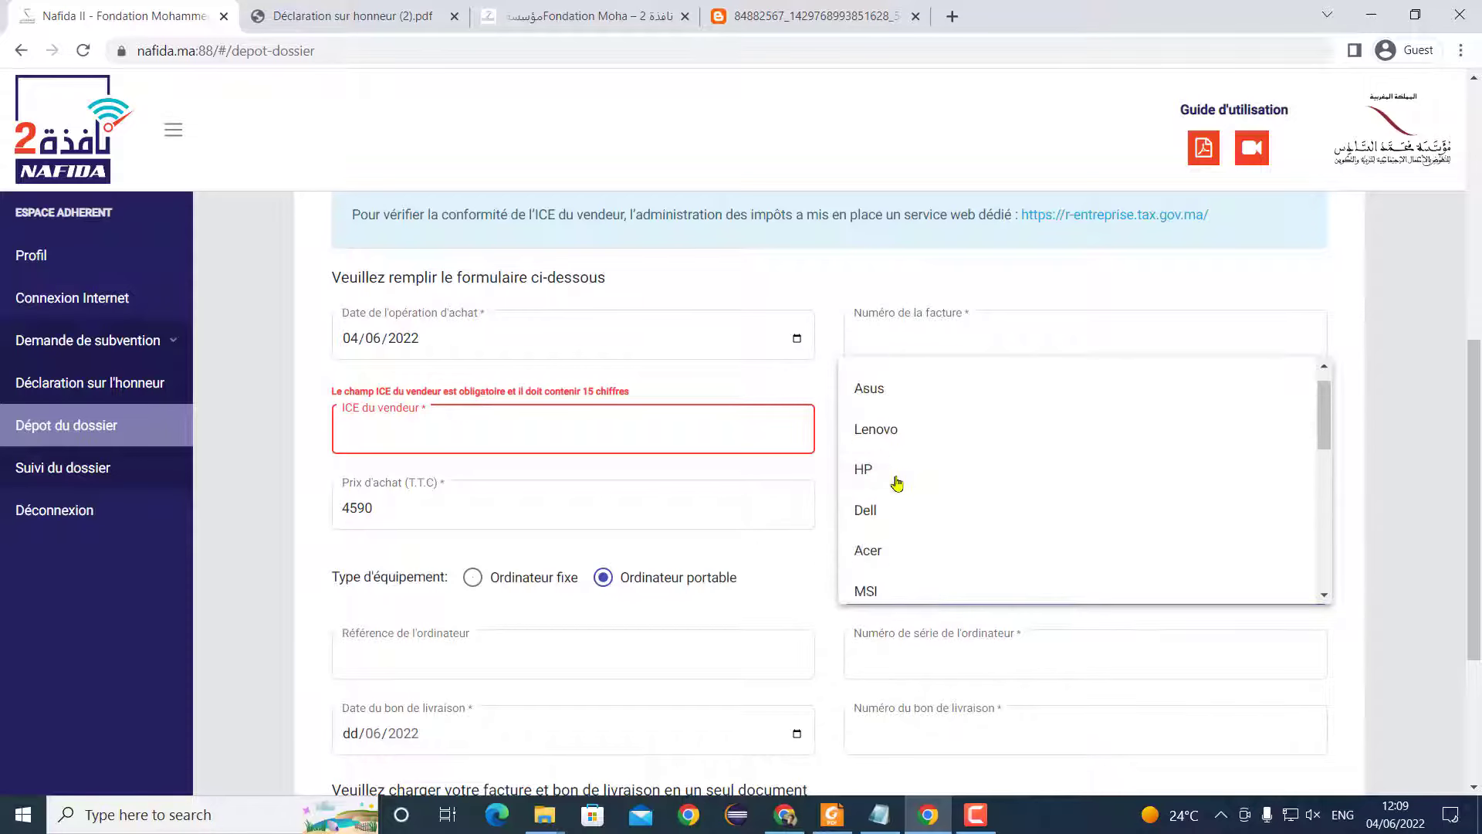
left_click(893, 505)
Enter Lenovo thinkpad T490 as the computer reference, checking the model on the scanned invoice
left_click(486, 665)
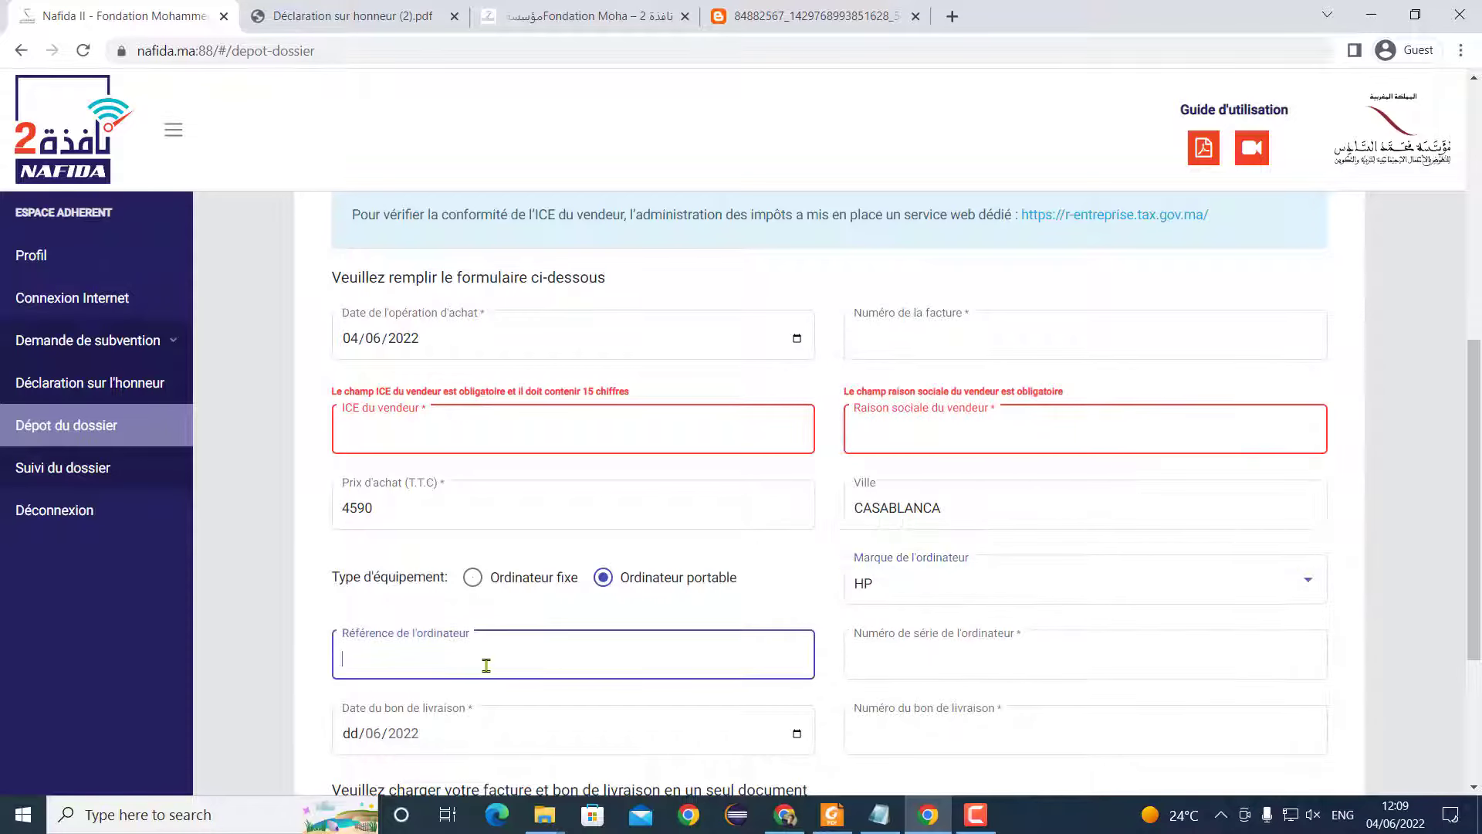
type("HP")
key("BackSpace")
key("BackSpace")
key("BackSpace")
type("Lenovo")
left_click(832, 814)
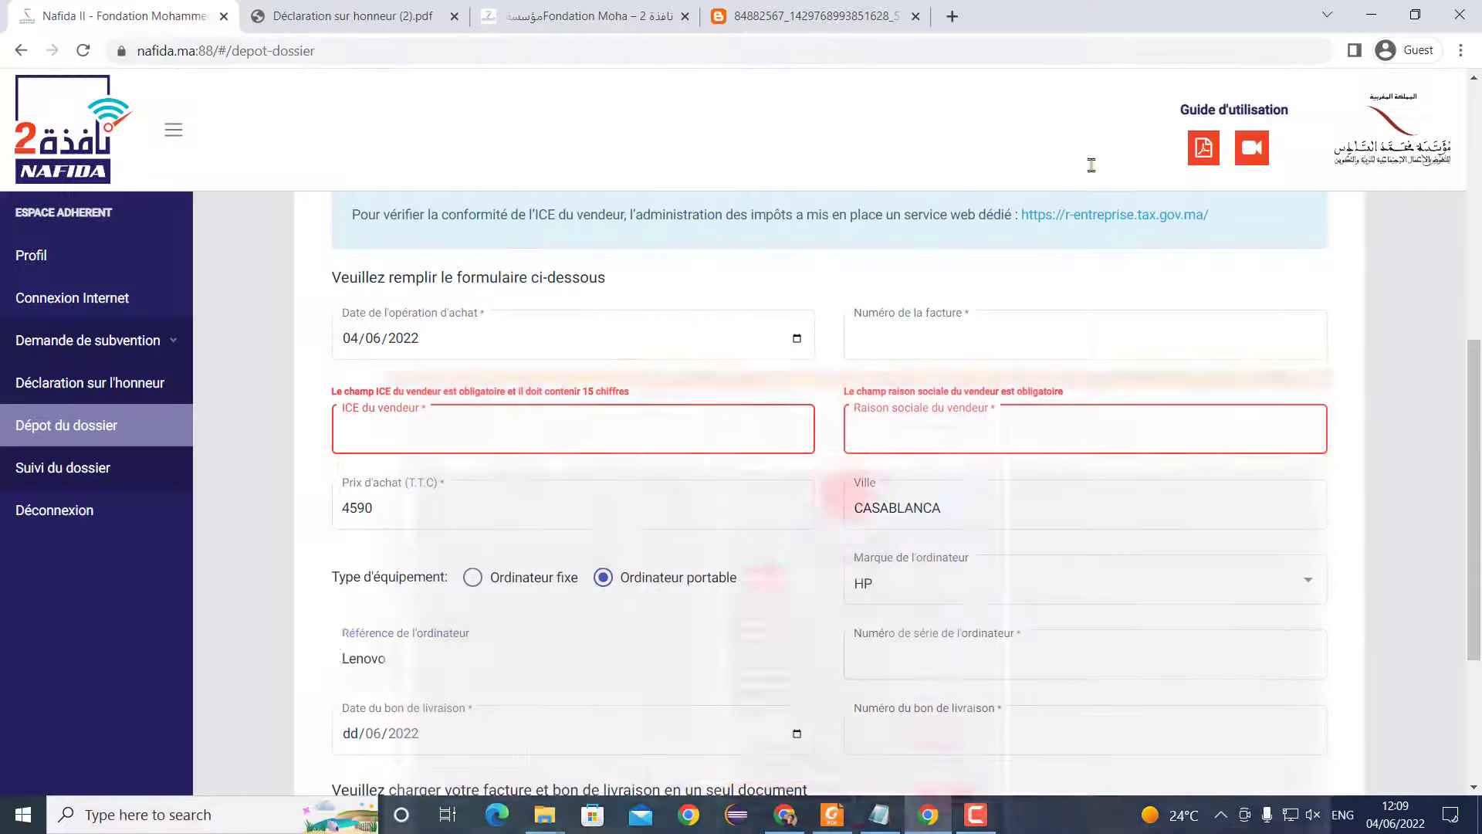
left_click(1393, 14)
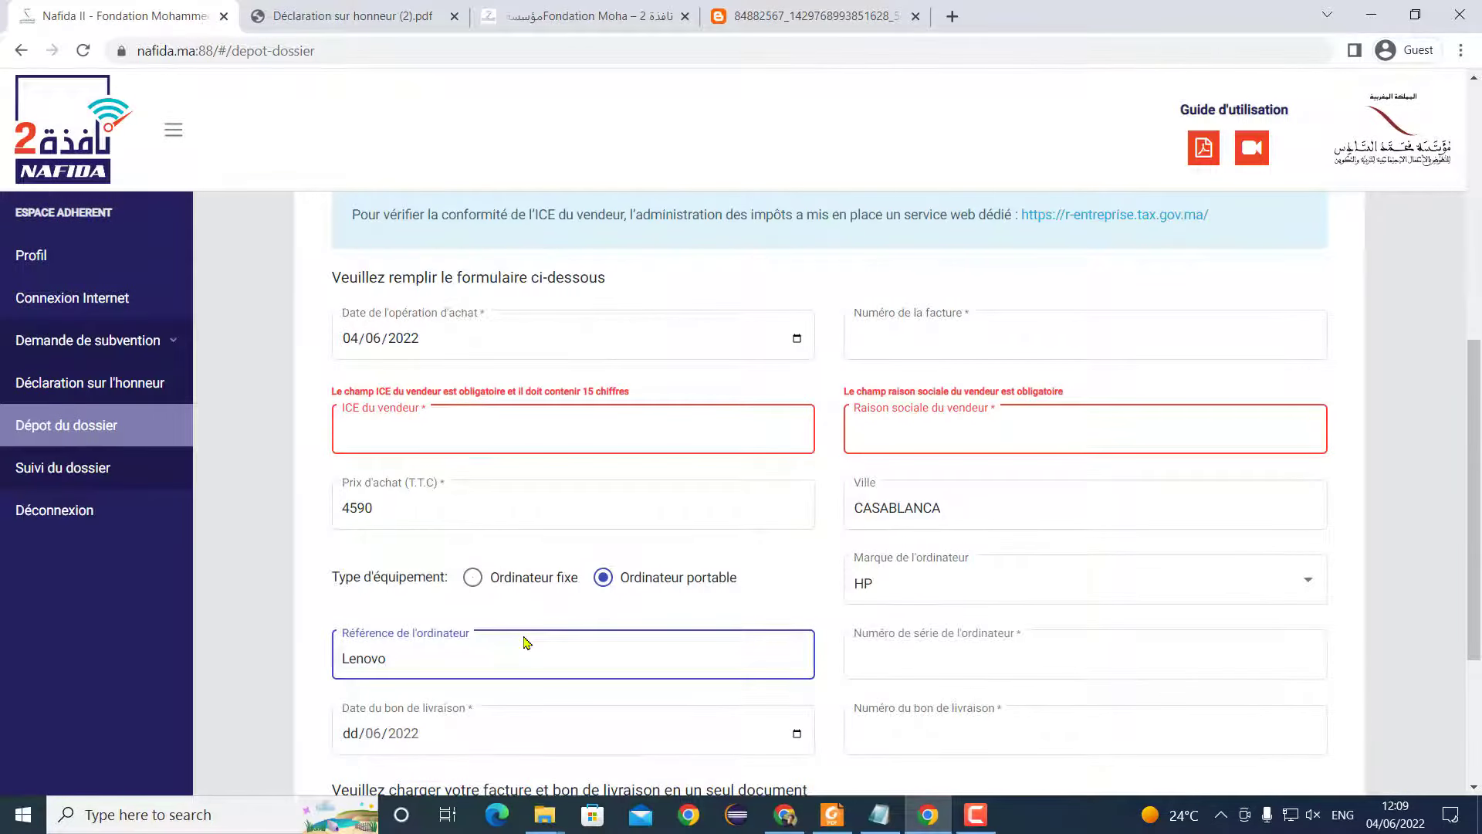
type("thinkpad ")
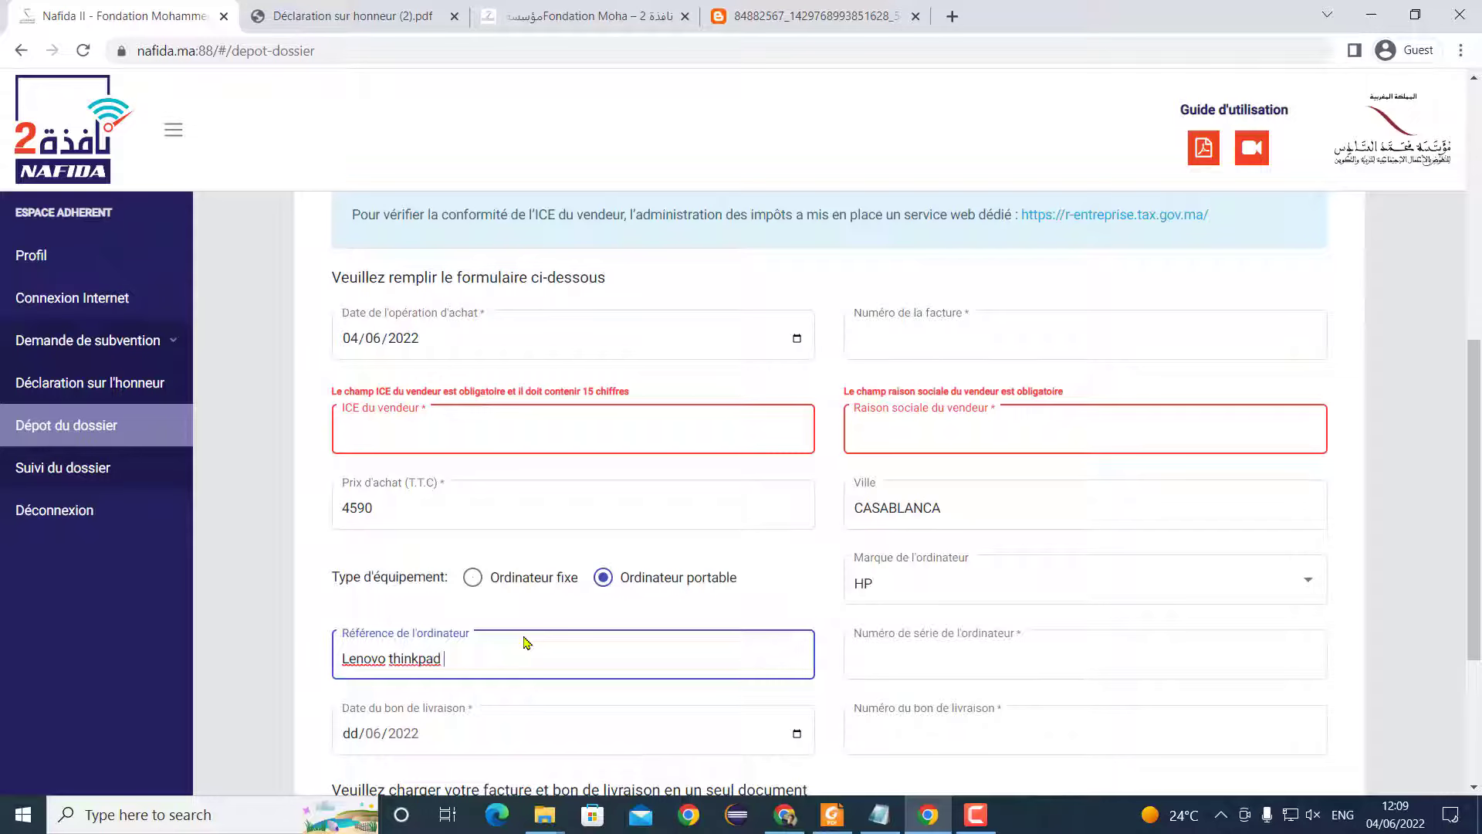
type("T490")
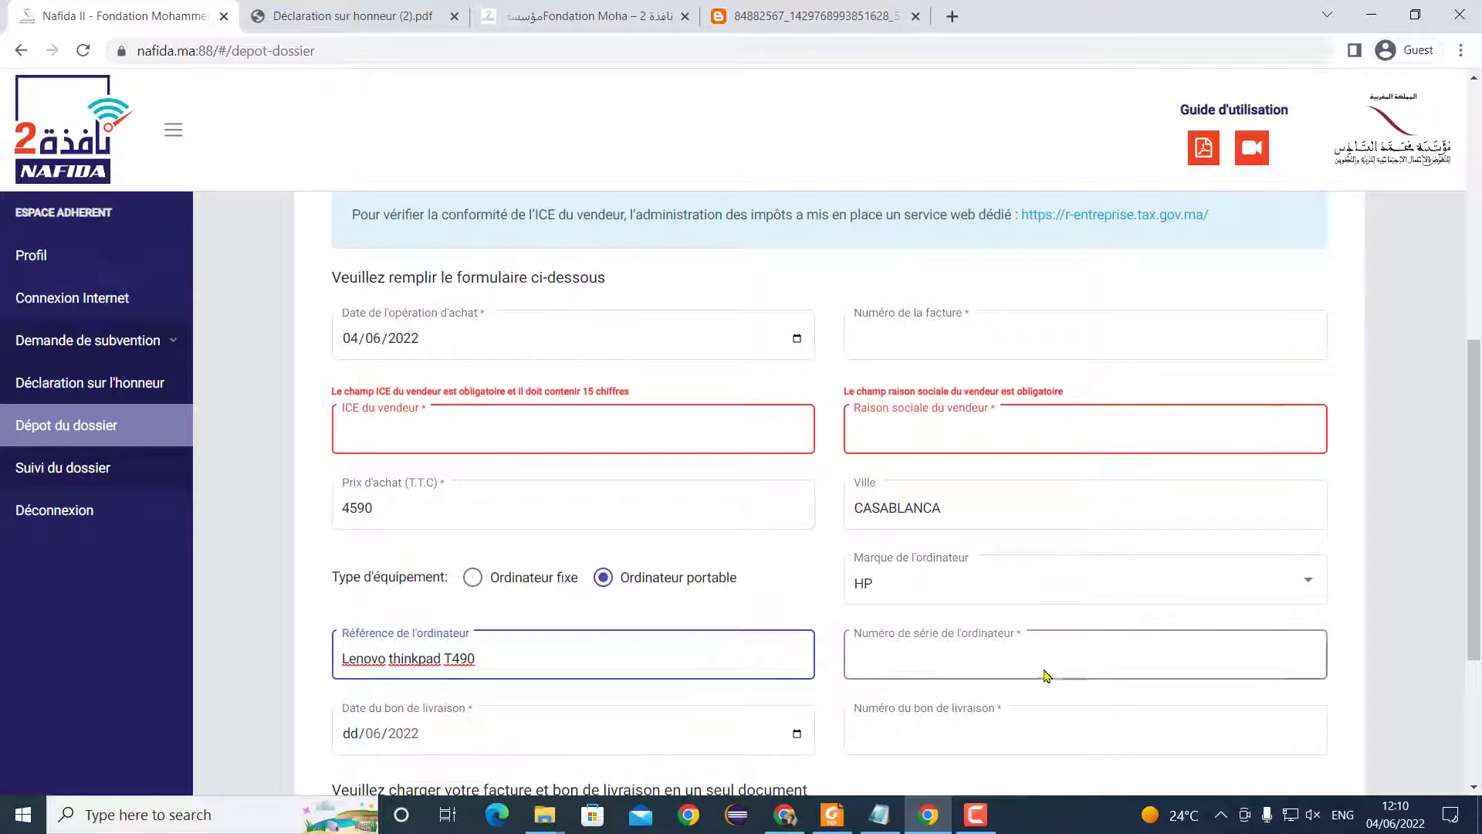
Consult the scanned invoice for the serial number, and enter GTP5265 as the computer's serial number in the form
left_click(938, 657)
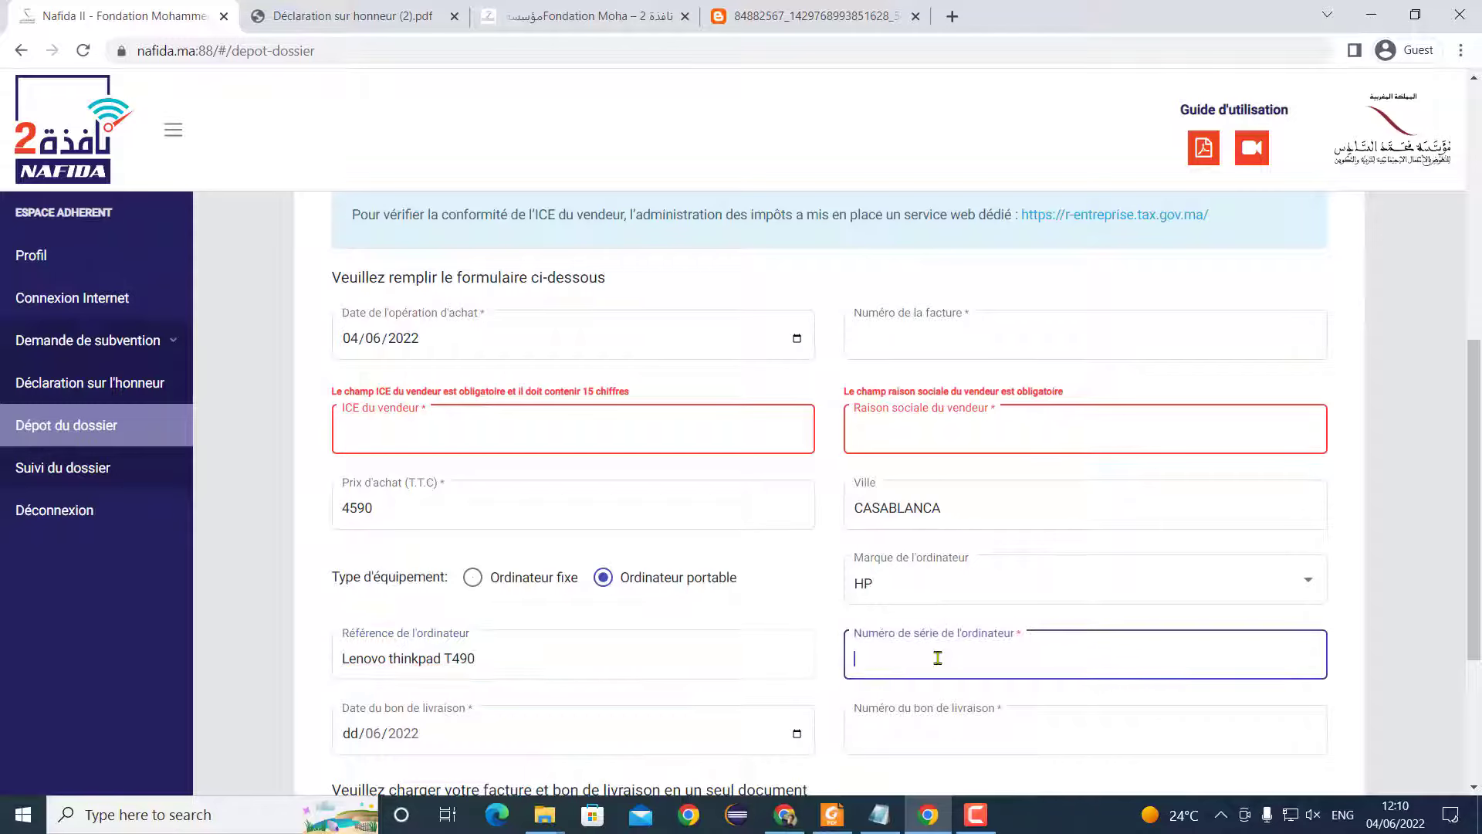
left_click(831, 815)
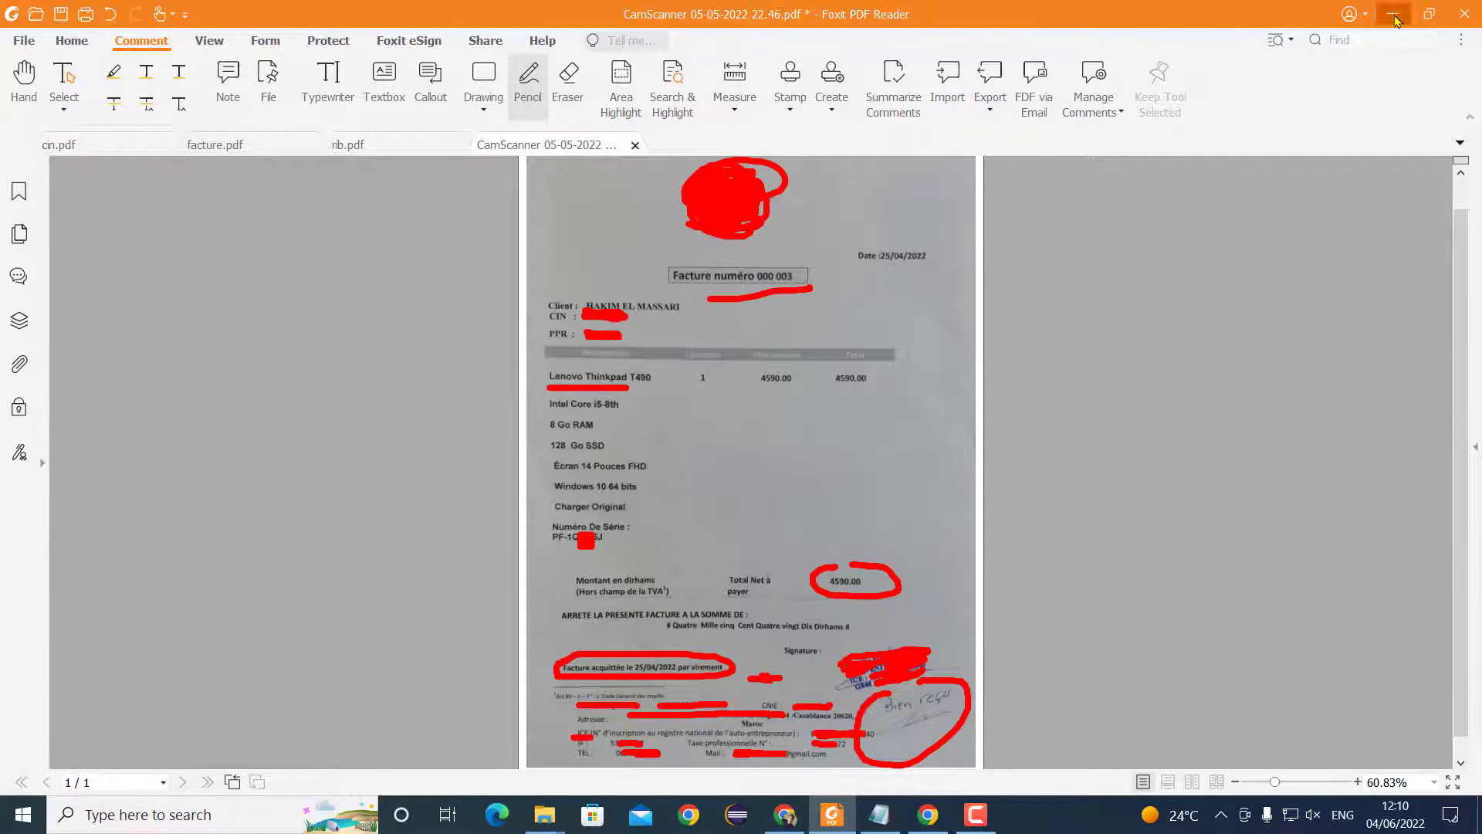
key("alt+Tab")
left_click(750, 656)
left_click(974, 674)
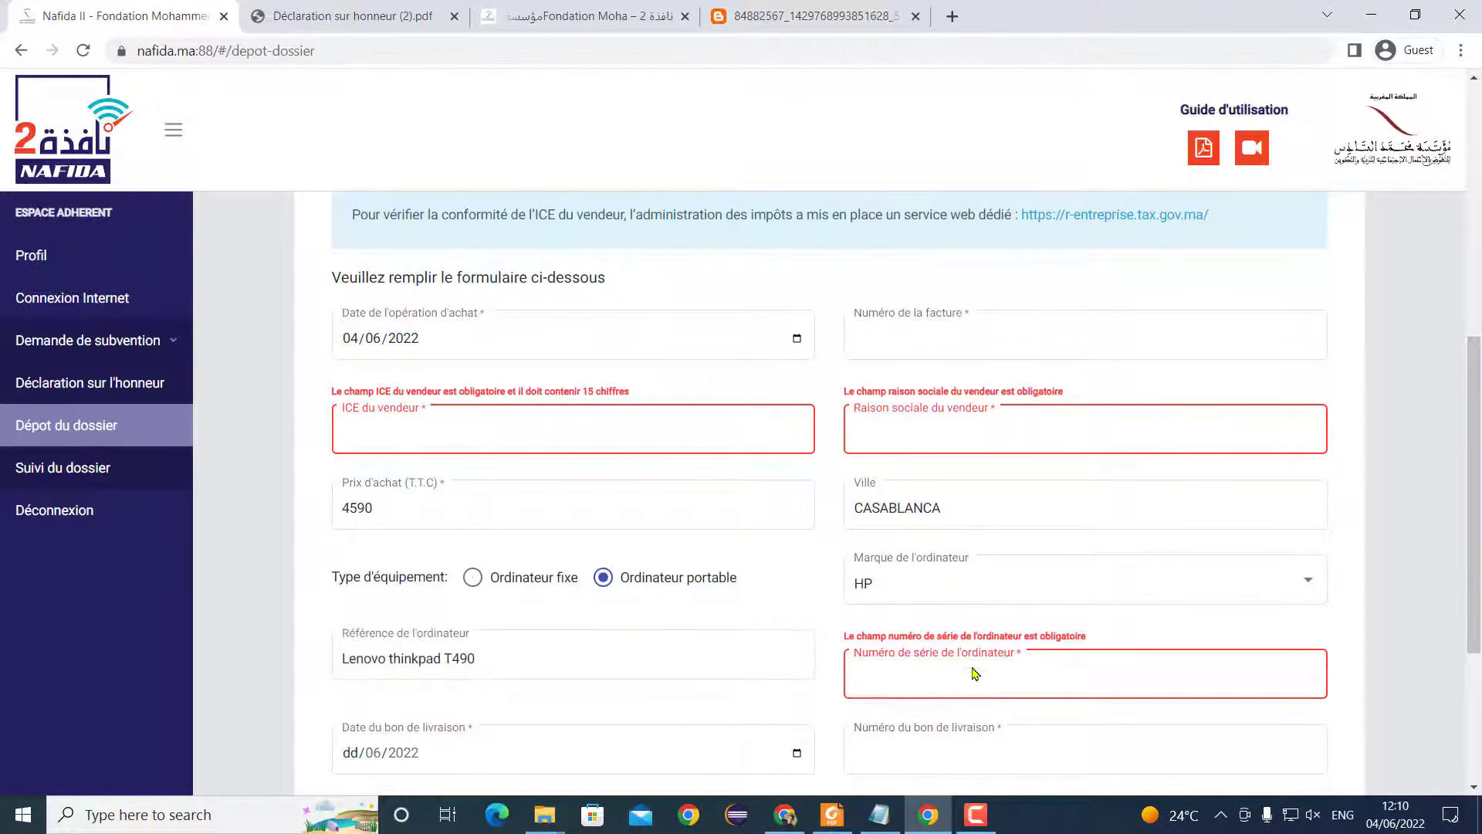
type("GTpio")
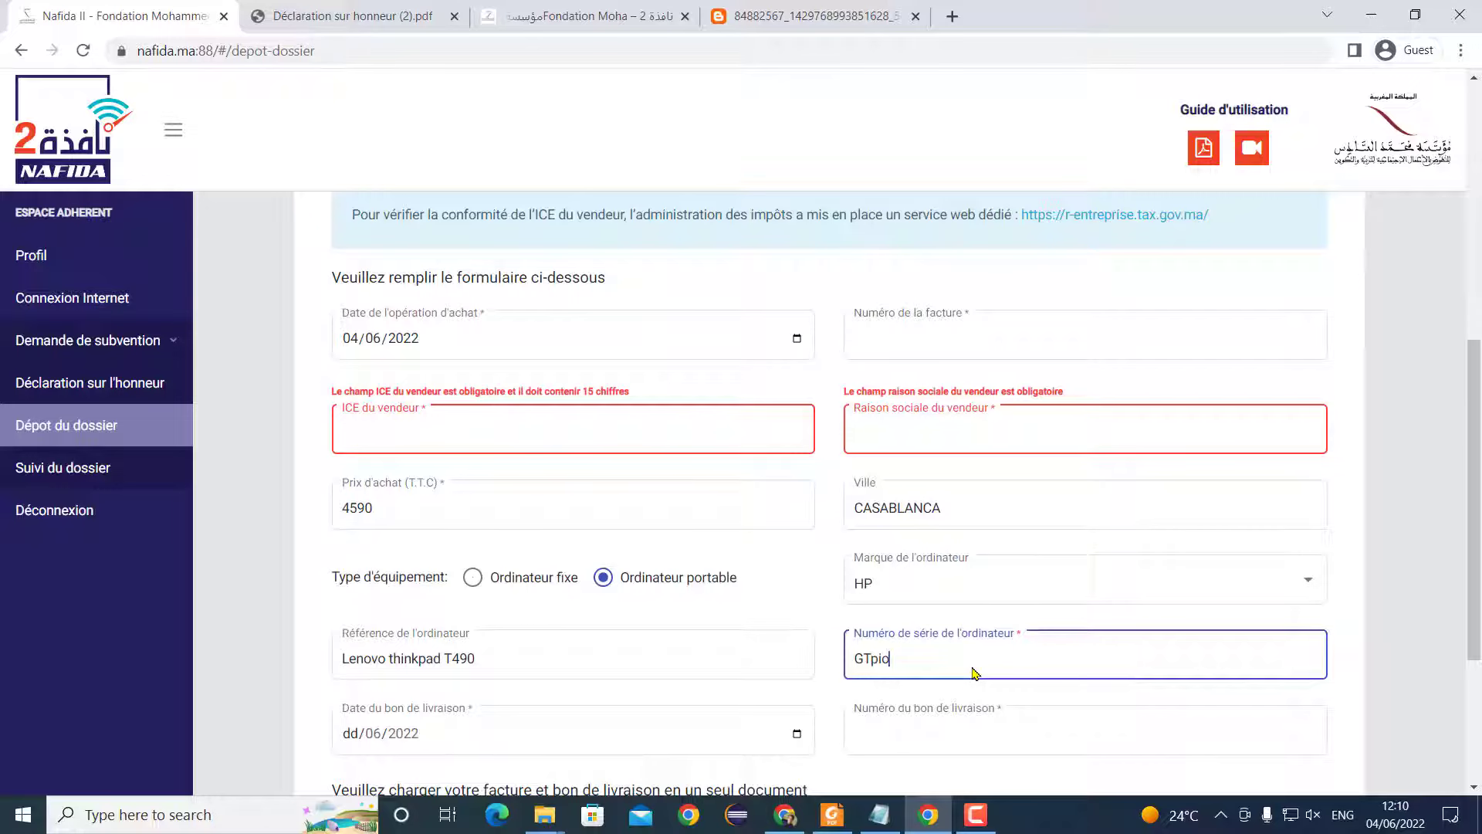
key("BackSpace")
key("BackSpace")
type("5265")
left_click(795, 511)
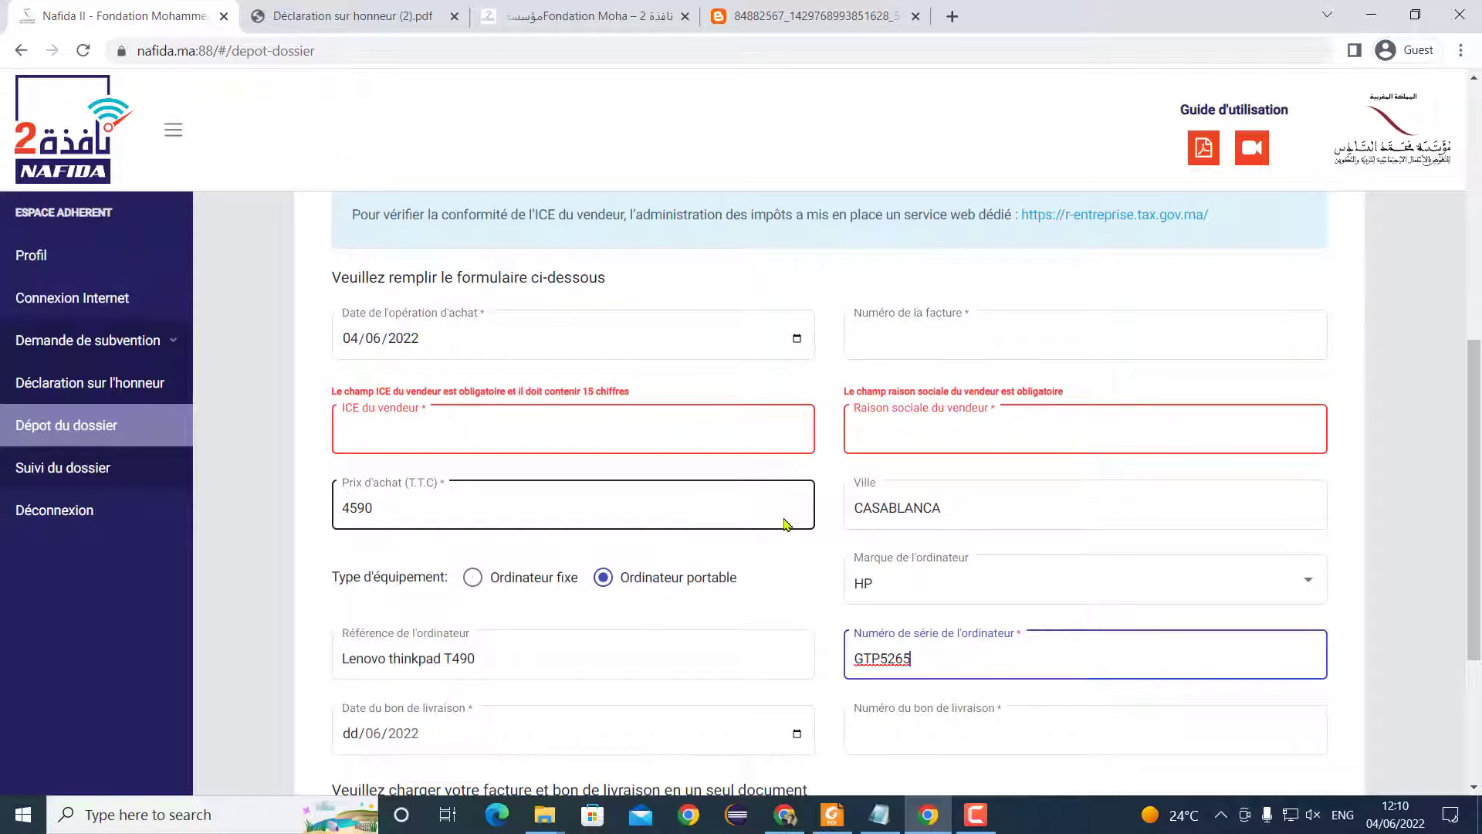
Complete the delivery note date as 04/06/2022
scroll(780, 680, "down", 2)
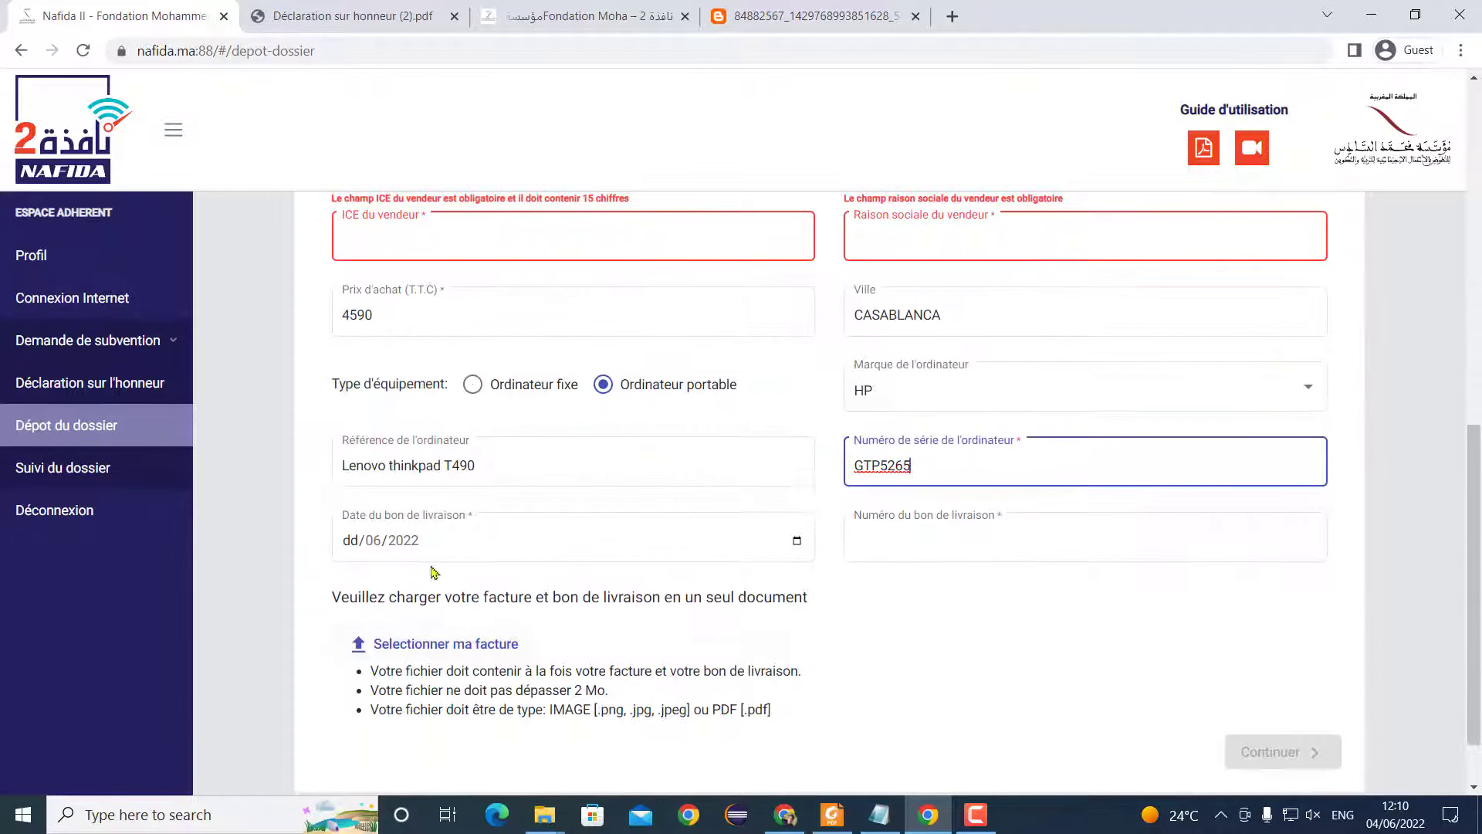
scroll(440, 552, "up", 1)
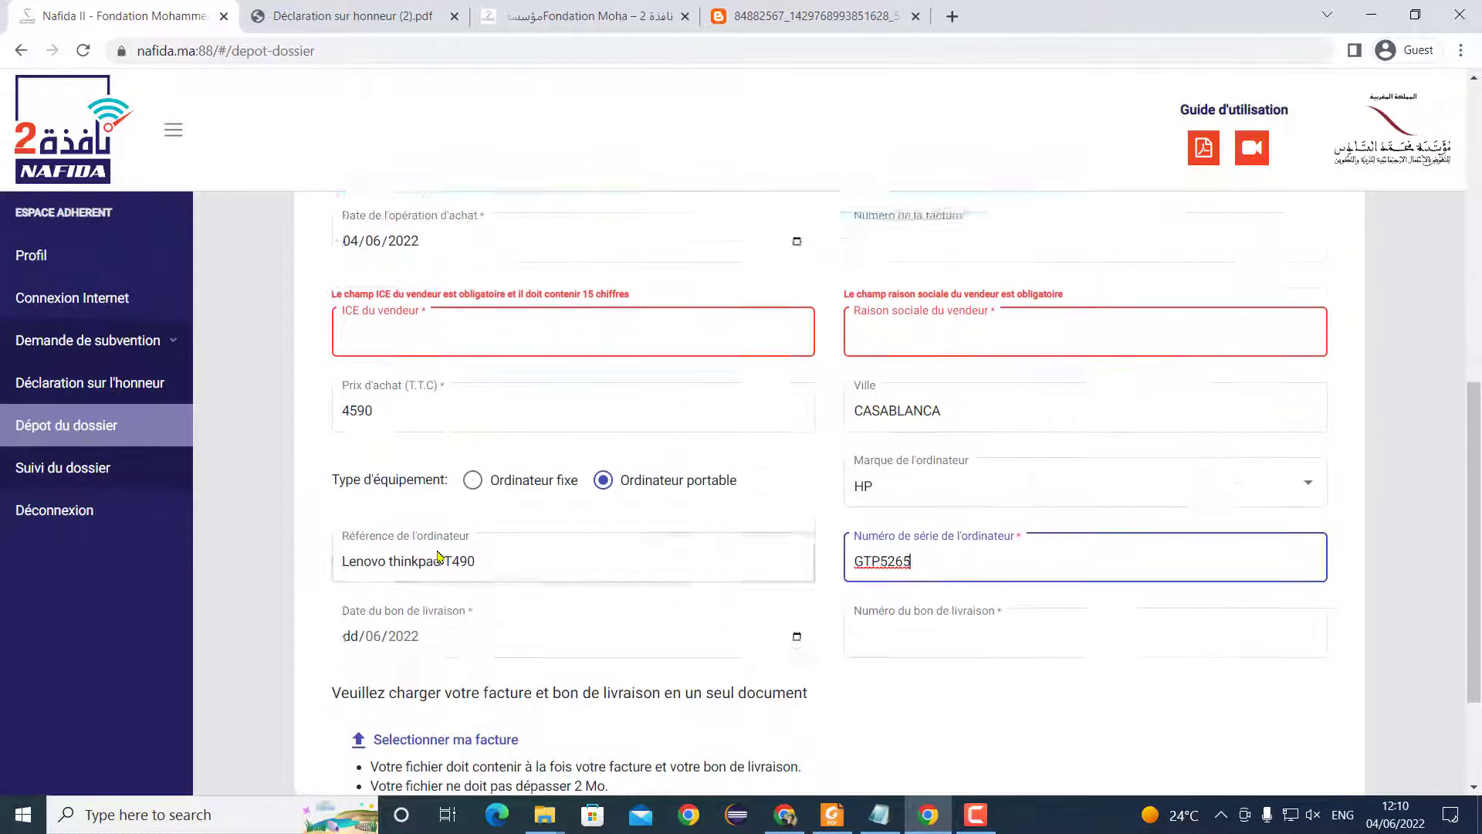
scroll(438, 555, "up", 1)
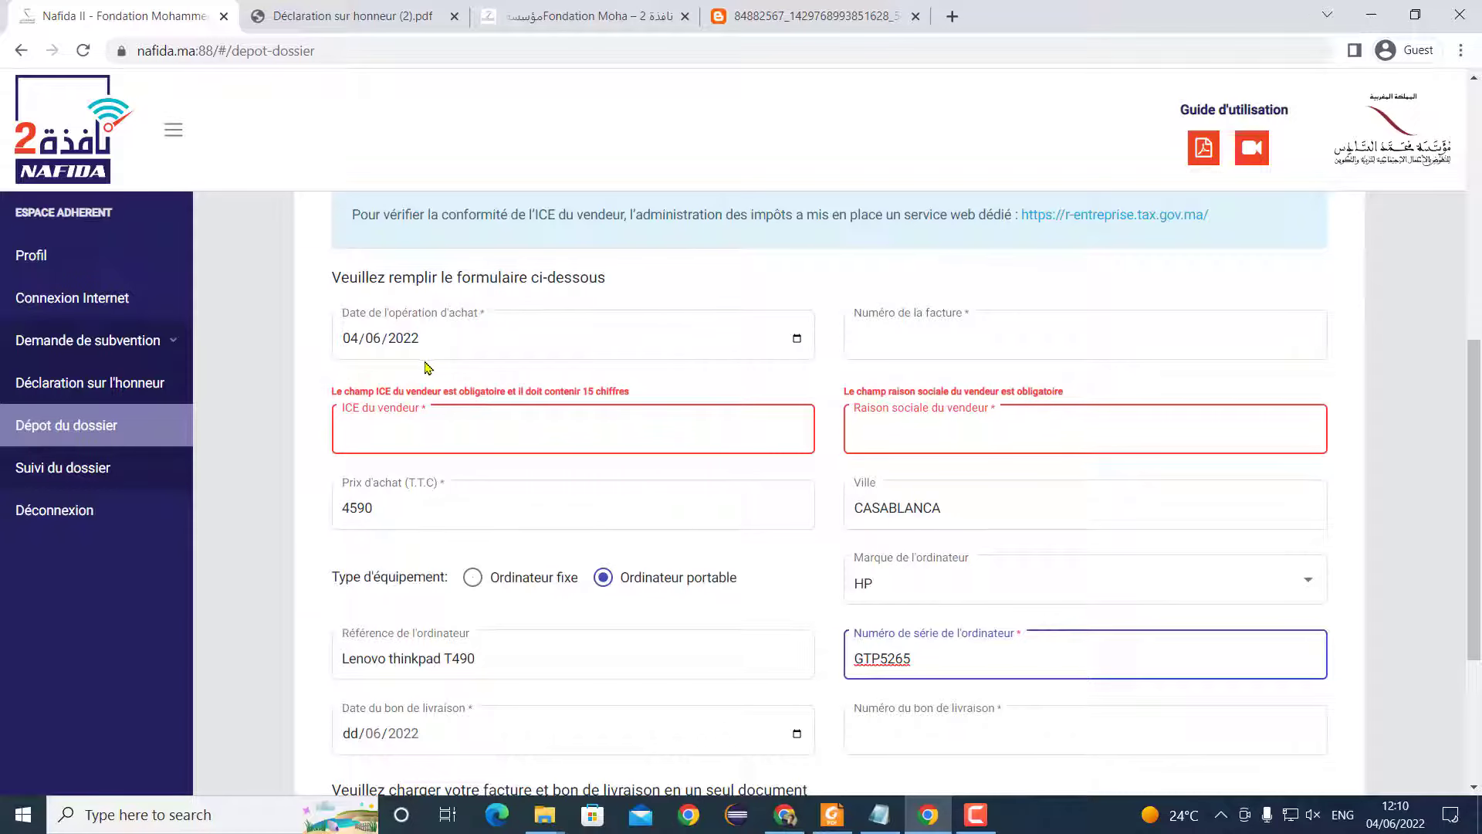
scroll(417, 375, "down", 2)
scroll(417, 374, "up", 2)
left_click(354, 736)
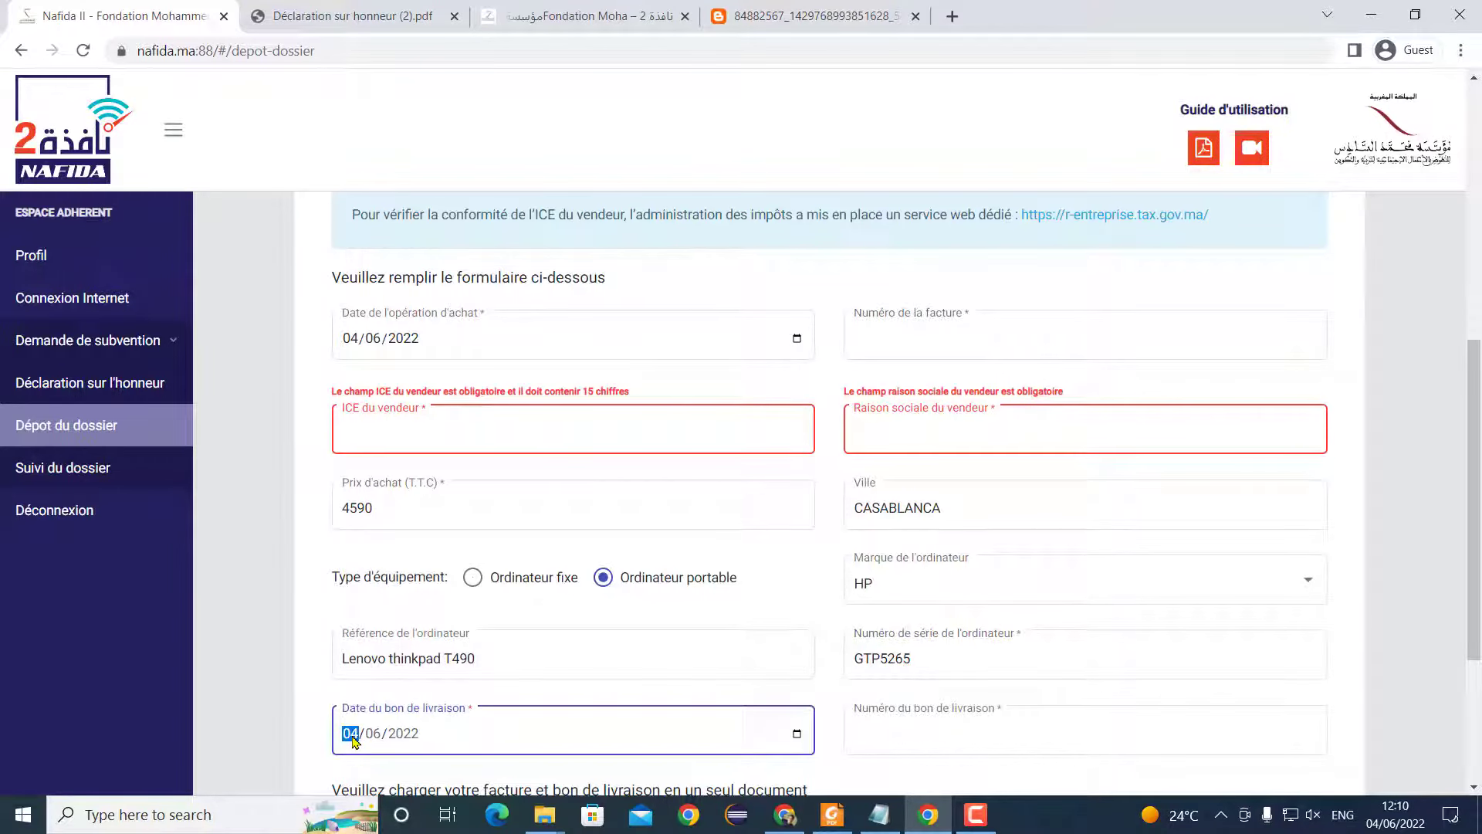
left_click(239, 708)
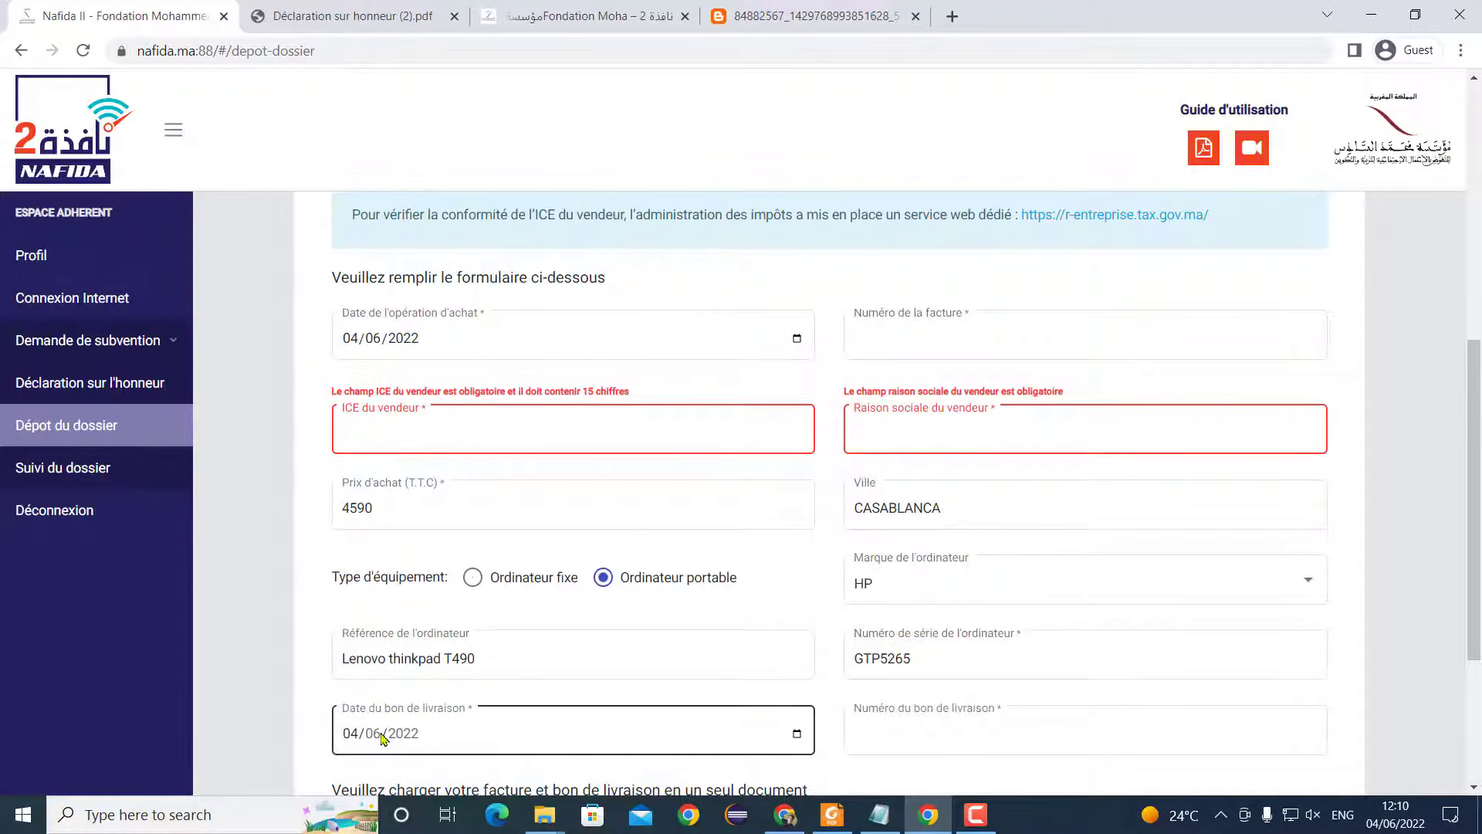
Review the invoice number and delivery note number fields, the upload requirements, and the scanned invoice
left_click(913, 340)
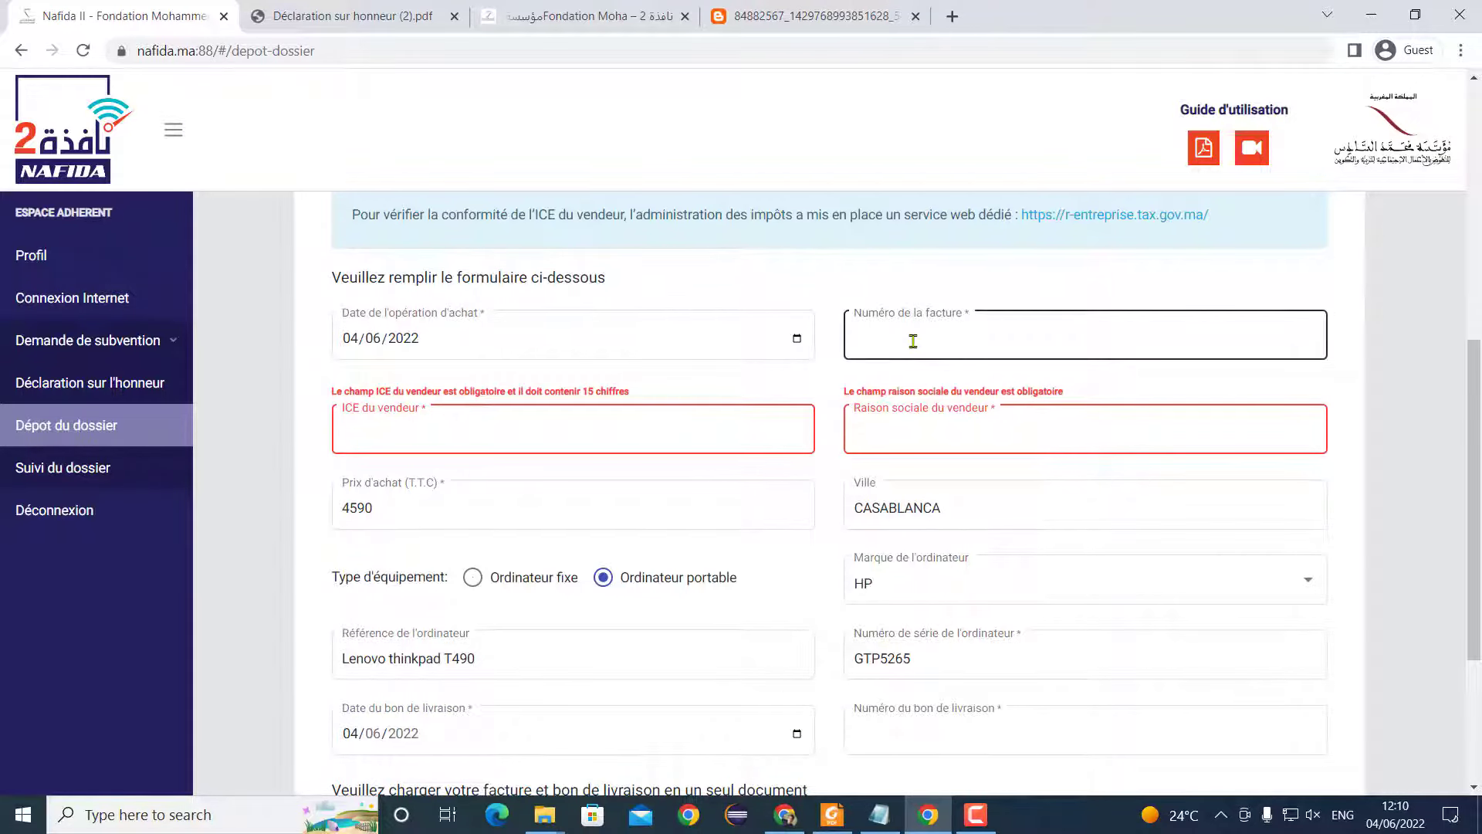
left_click(913, 342)
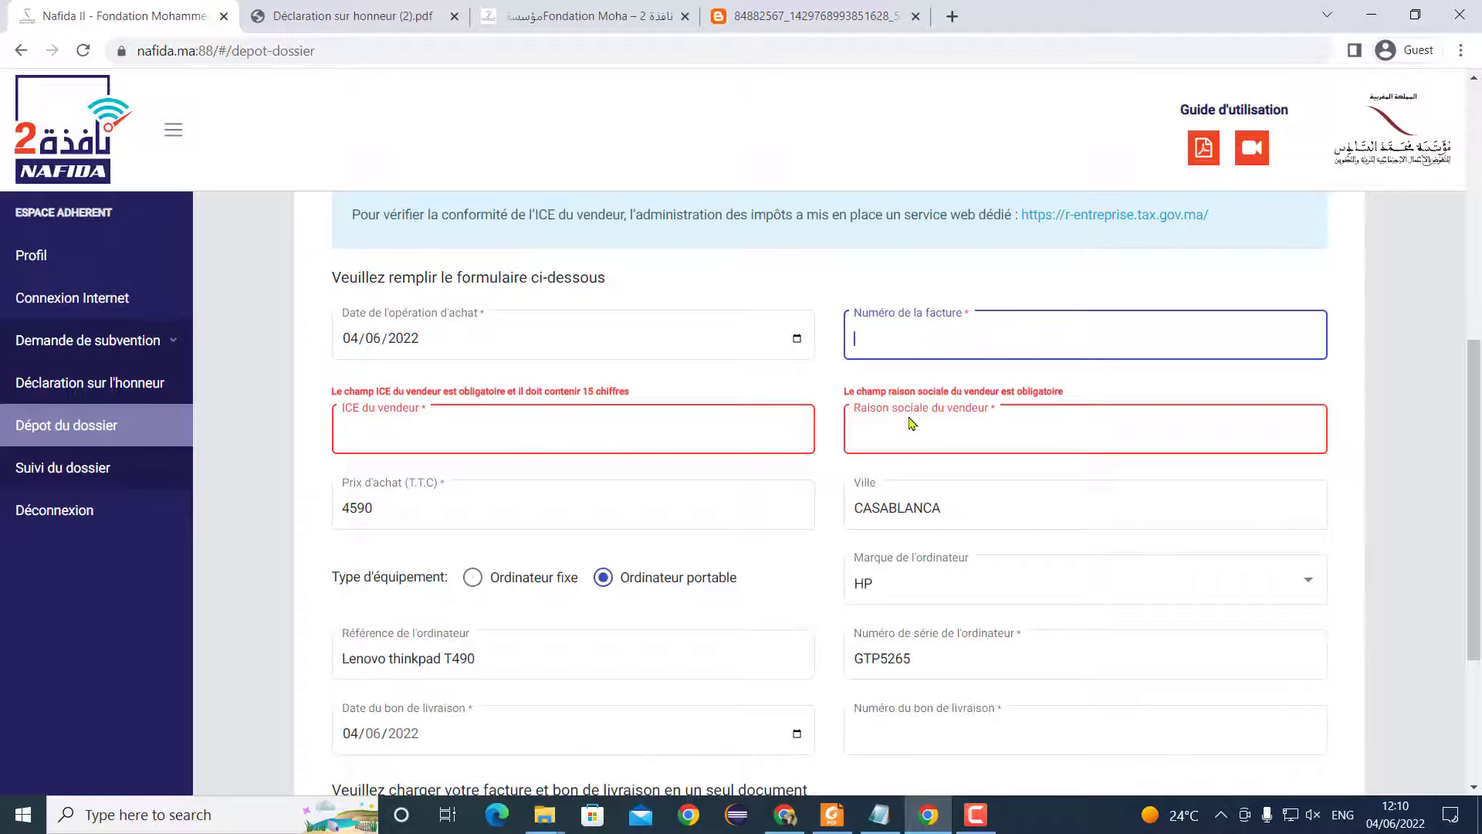
scroll(887, 448, "down", 4)
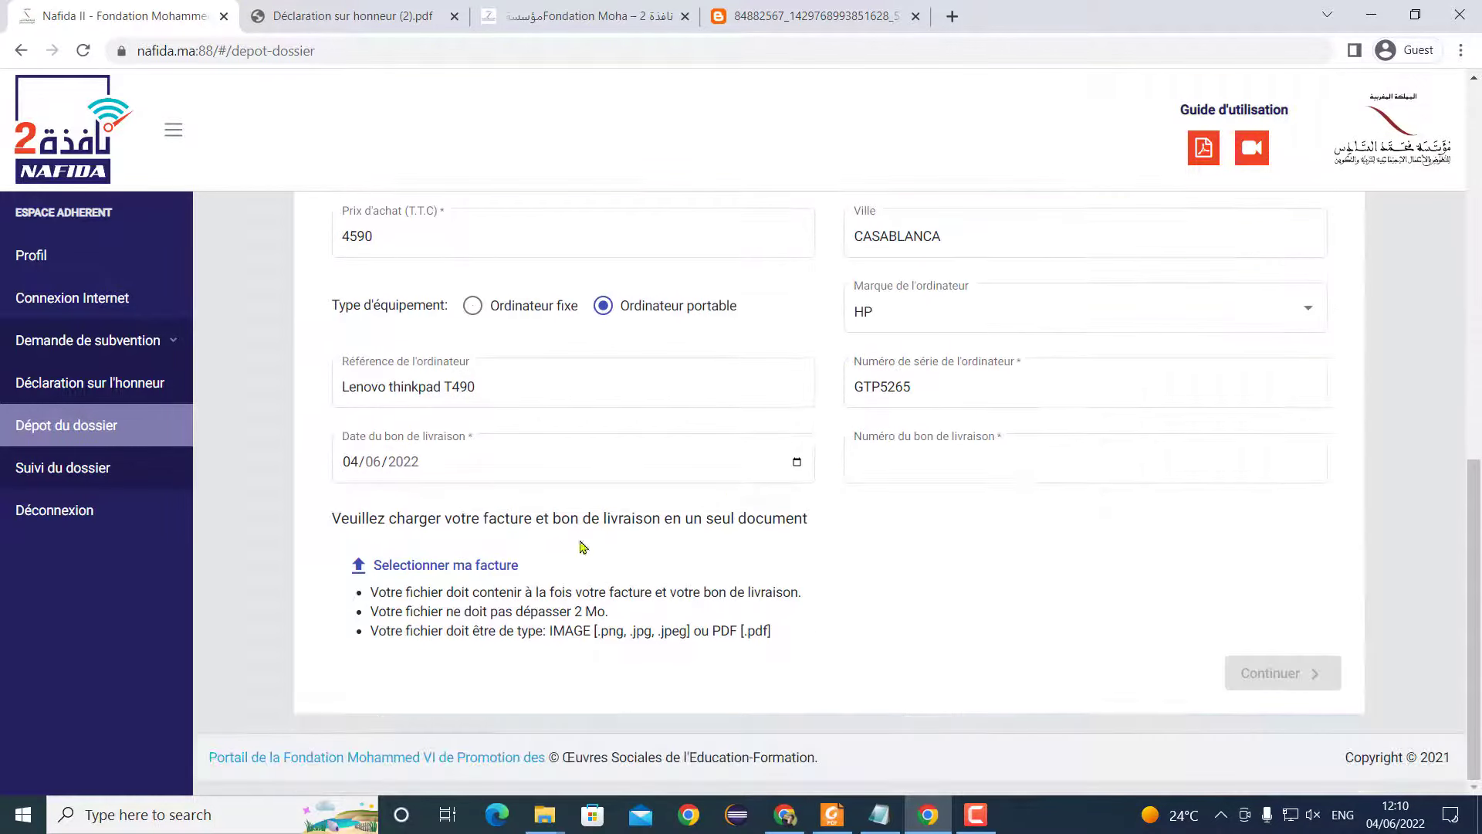
left_click(898, 466)
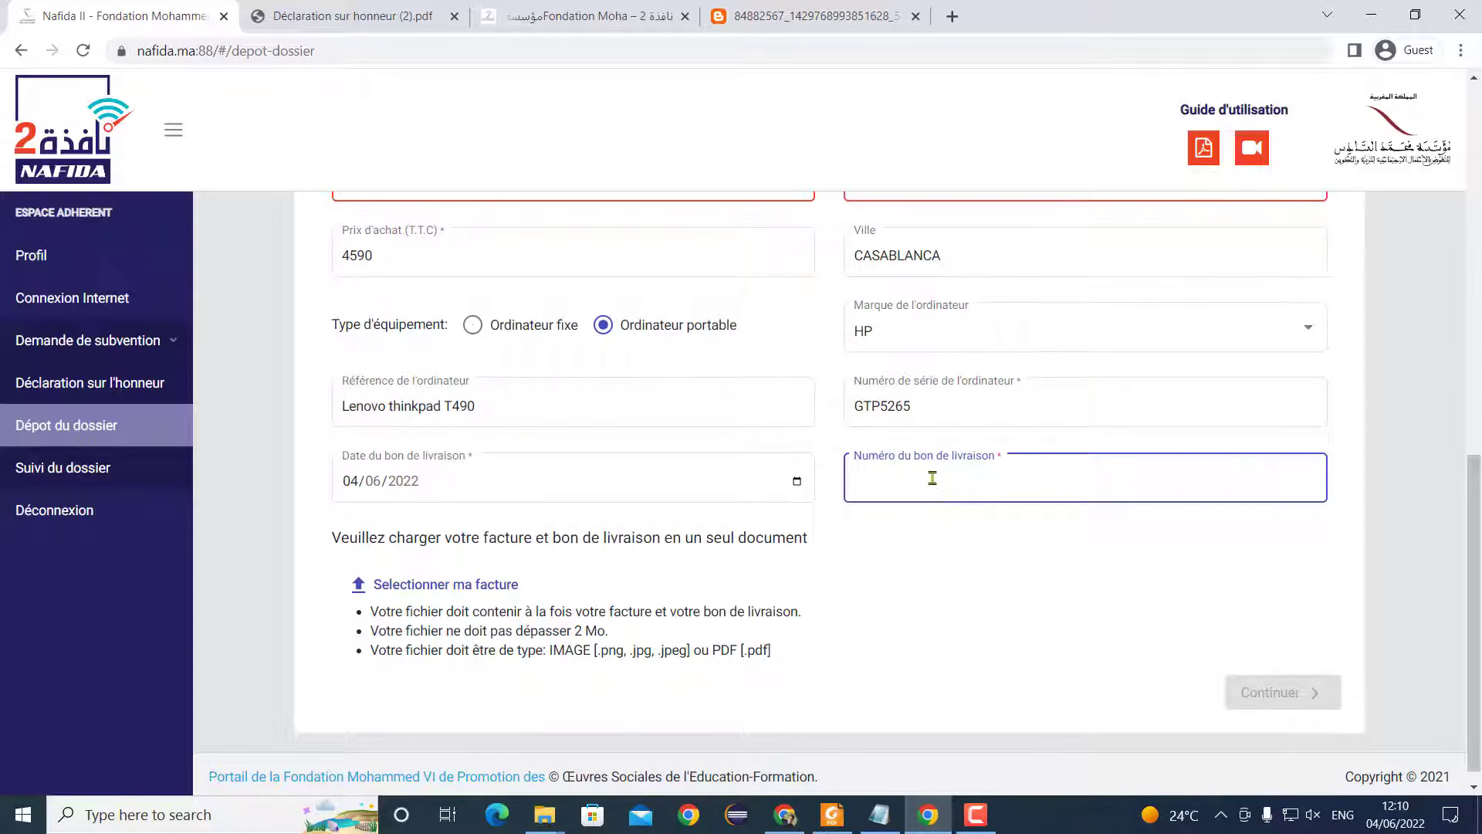
scroll(913, 494, "up", 5)
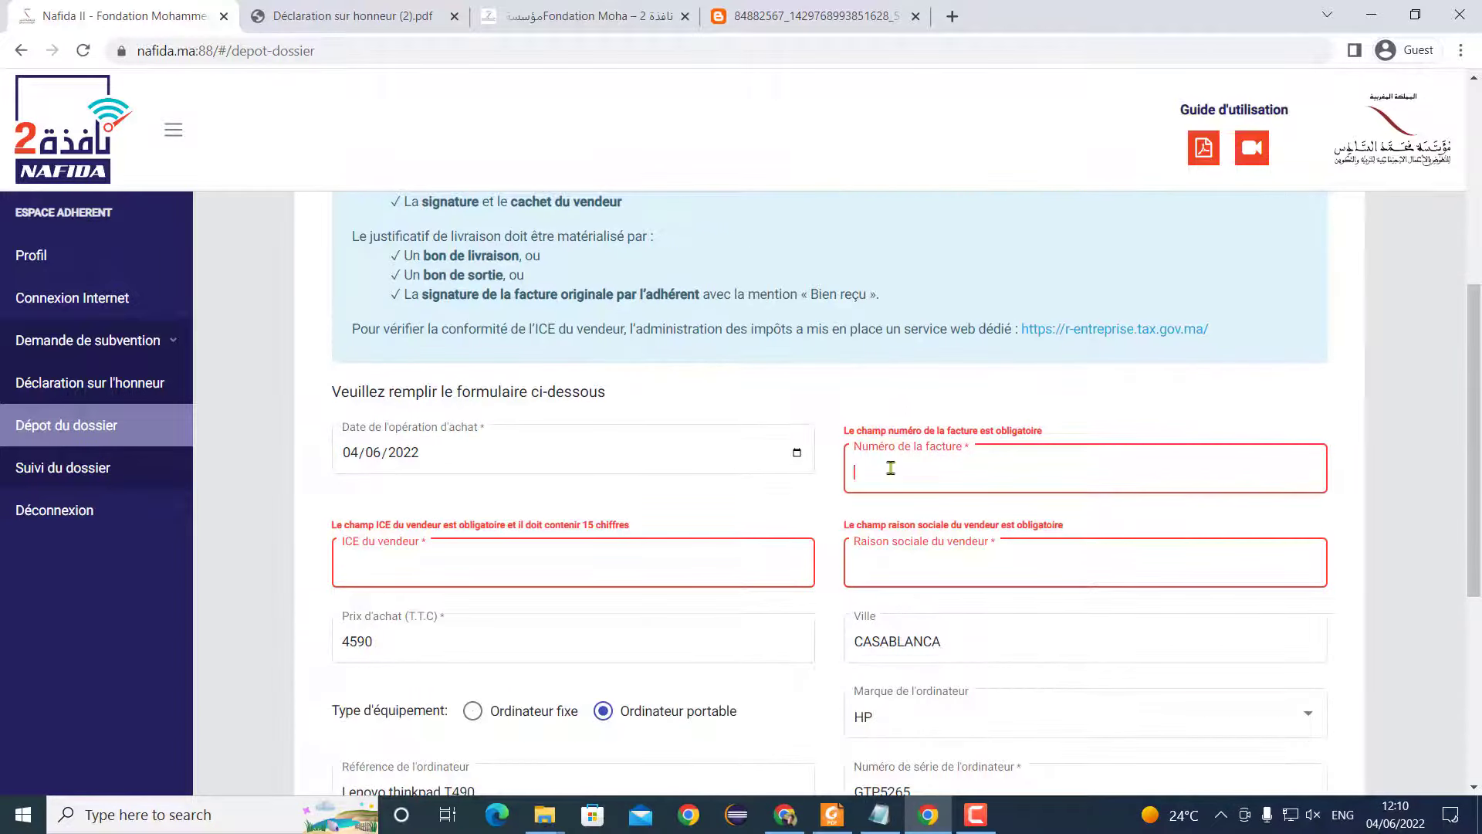
scroll(927, 466, "down", 5)
left_click(930, 461)
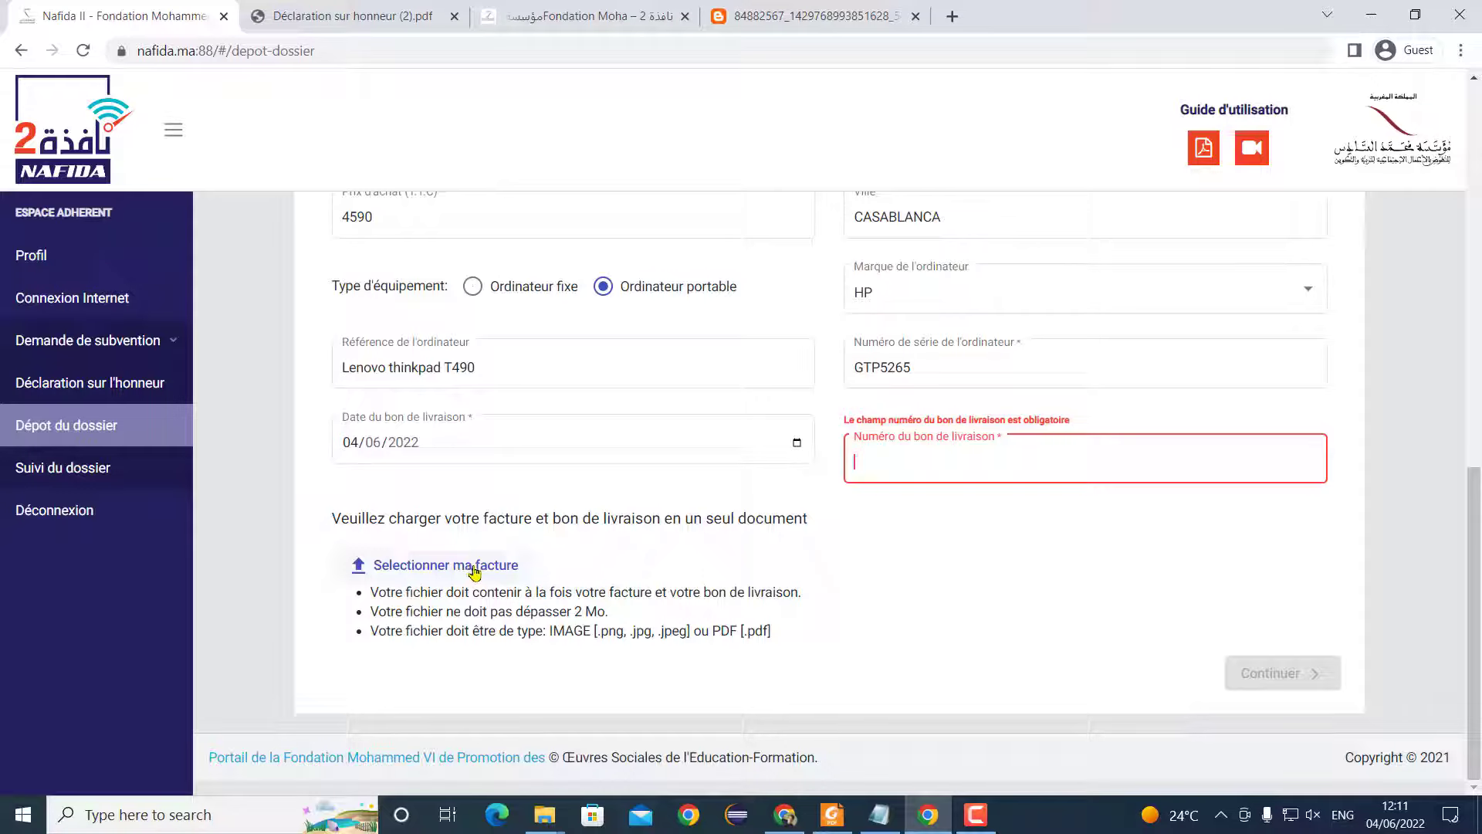
left_click(832, 816)
left_click(834, 811)
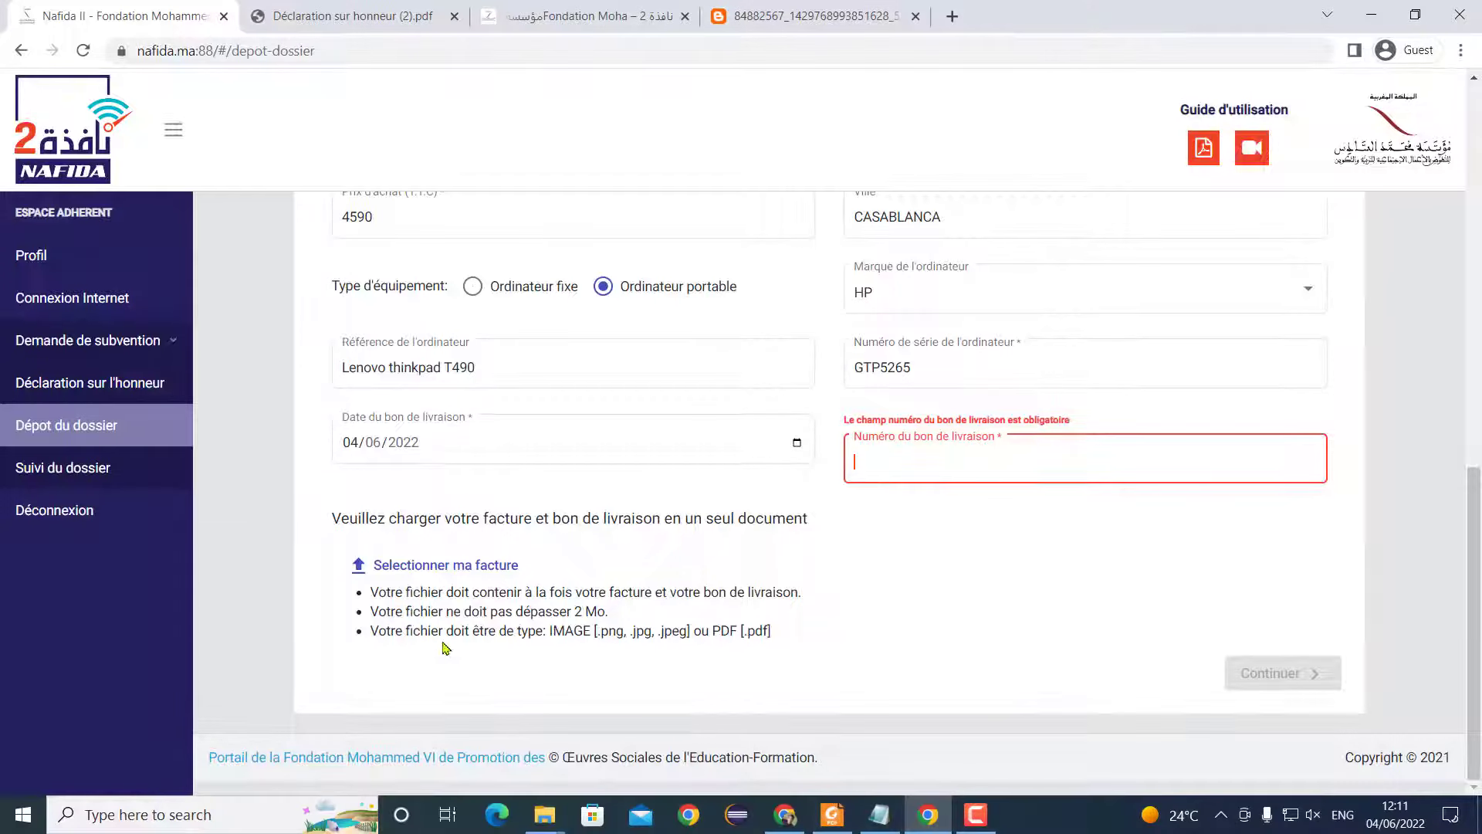
Upload facture.pdf from the HPSCANS folder in 3D Objects as the invoice and delivery note document
left_click(443, 571)
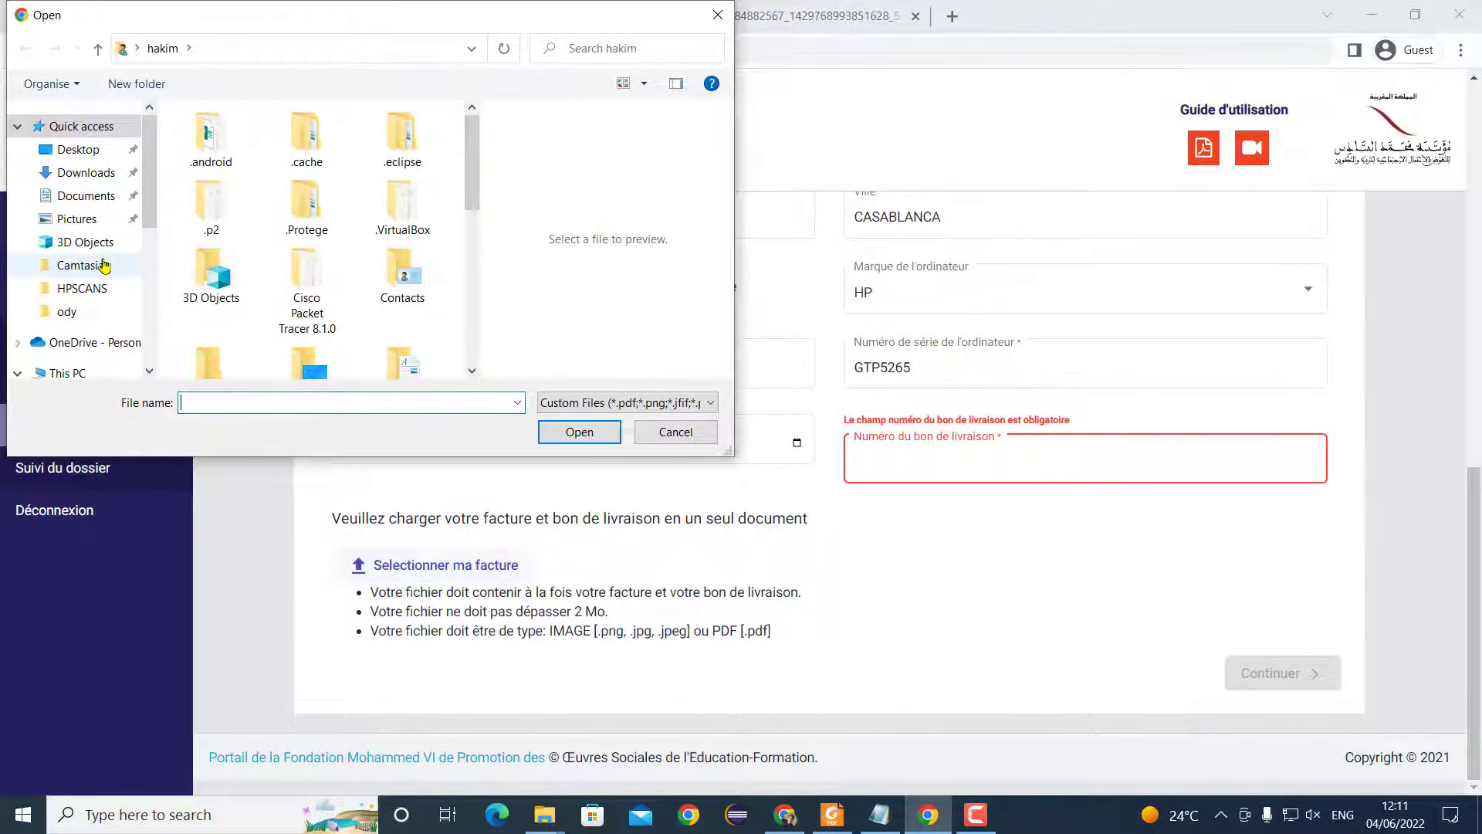
left_click(83, 242)
double_click(236, 175)
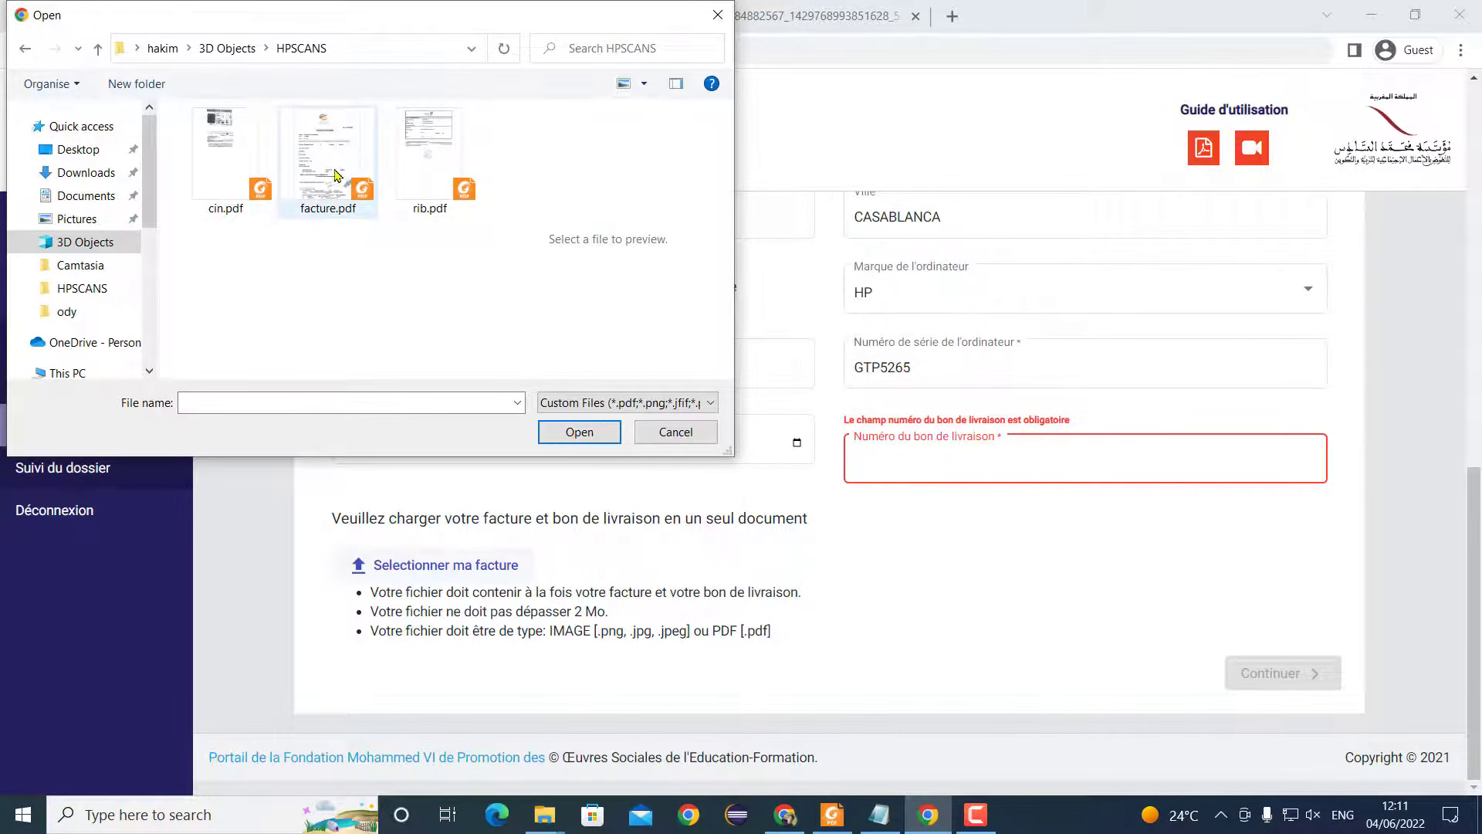
double_click(330, 155)
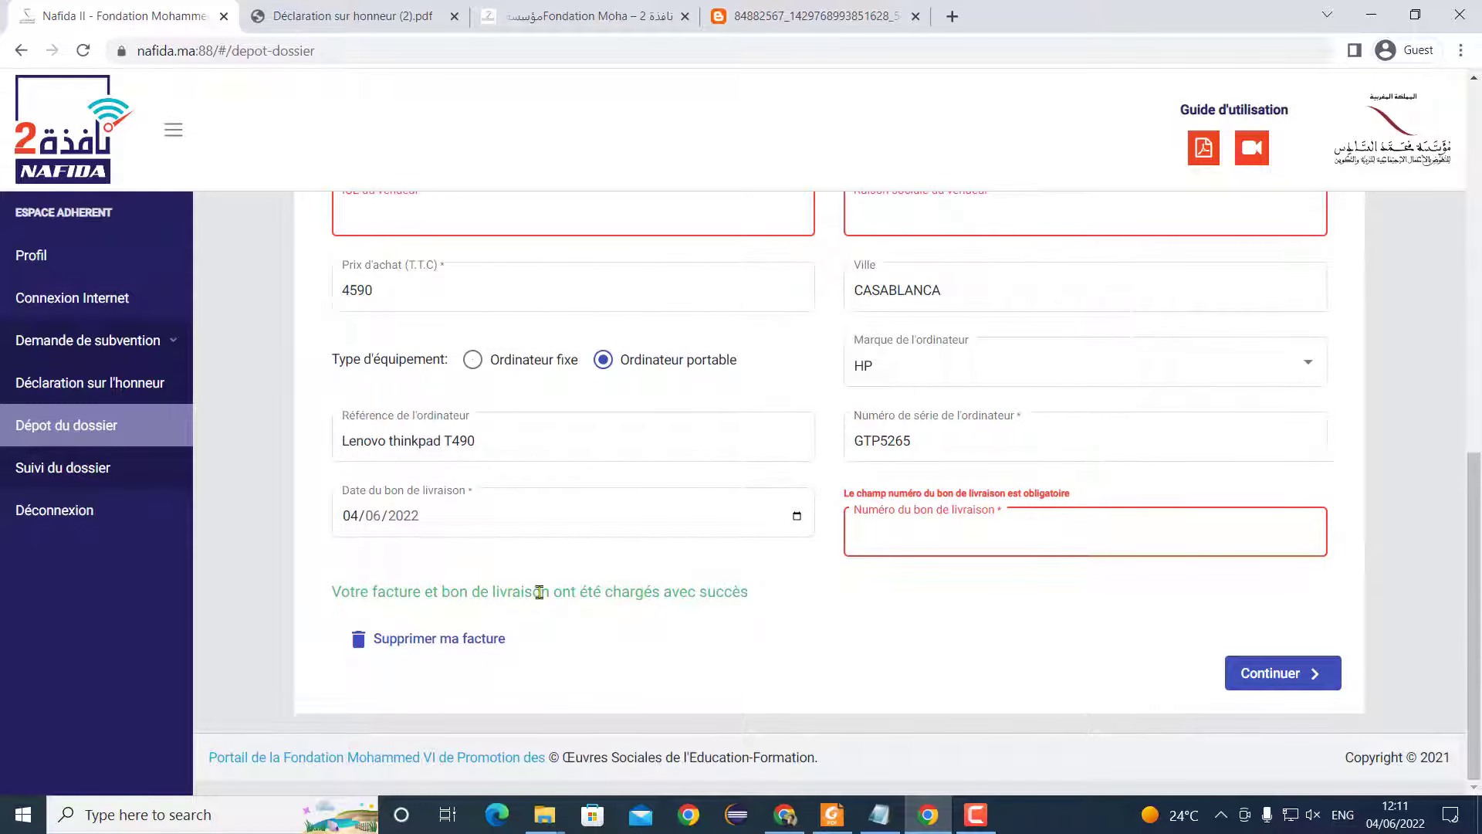
Search Google for "compresser pdf" in a separate browser page
left_click(952, 15)
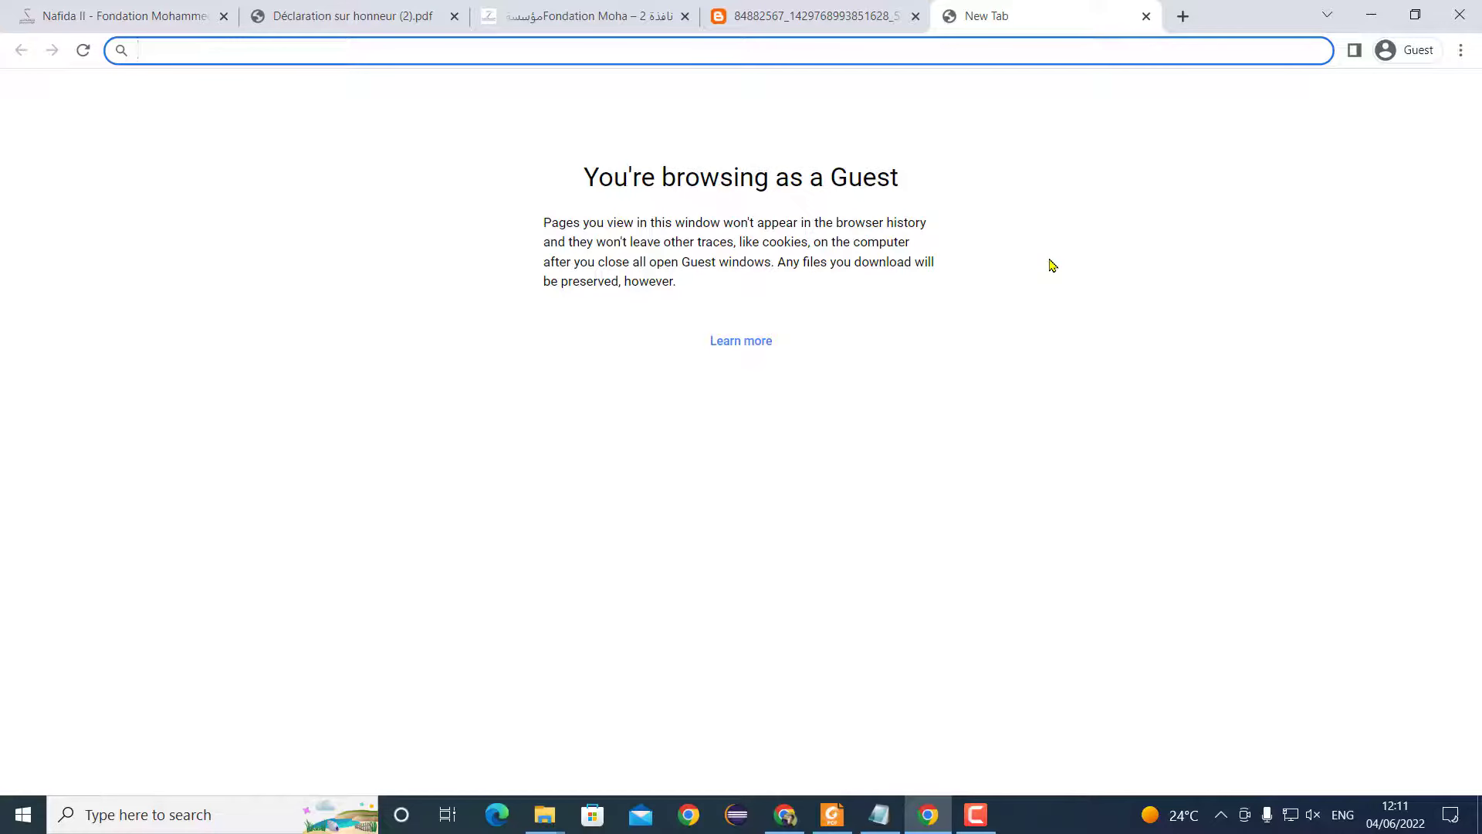
type("compr")
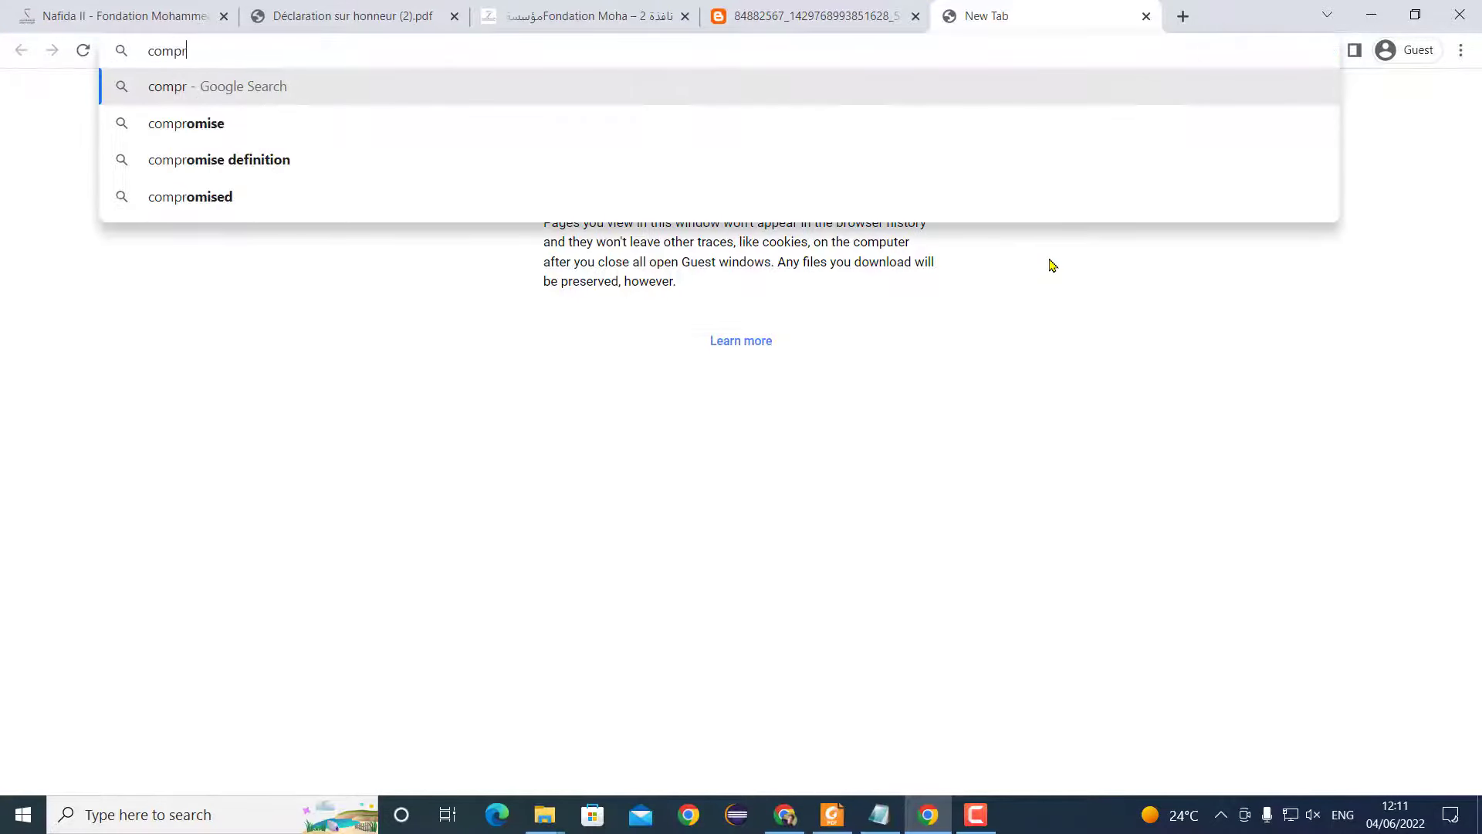
type("esser pdf")
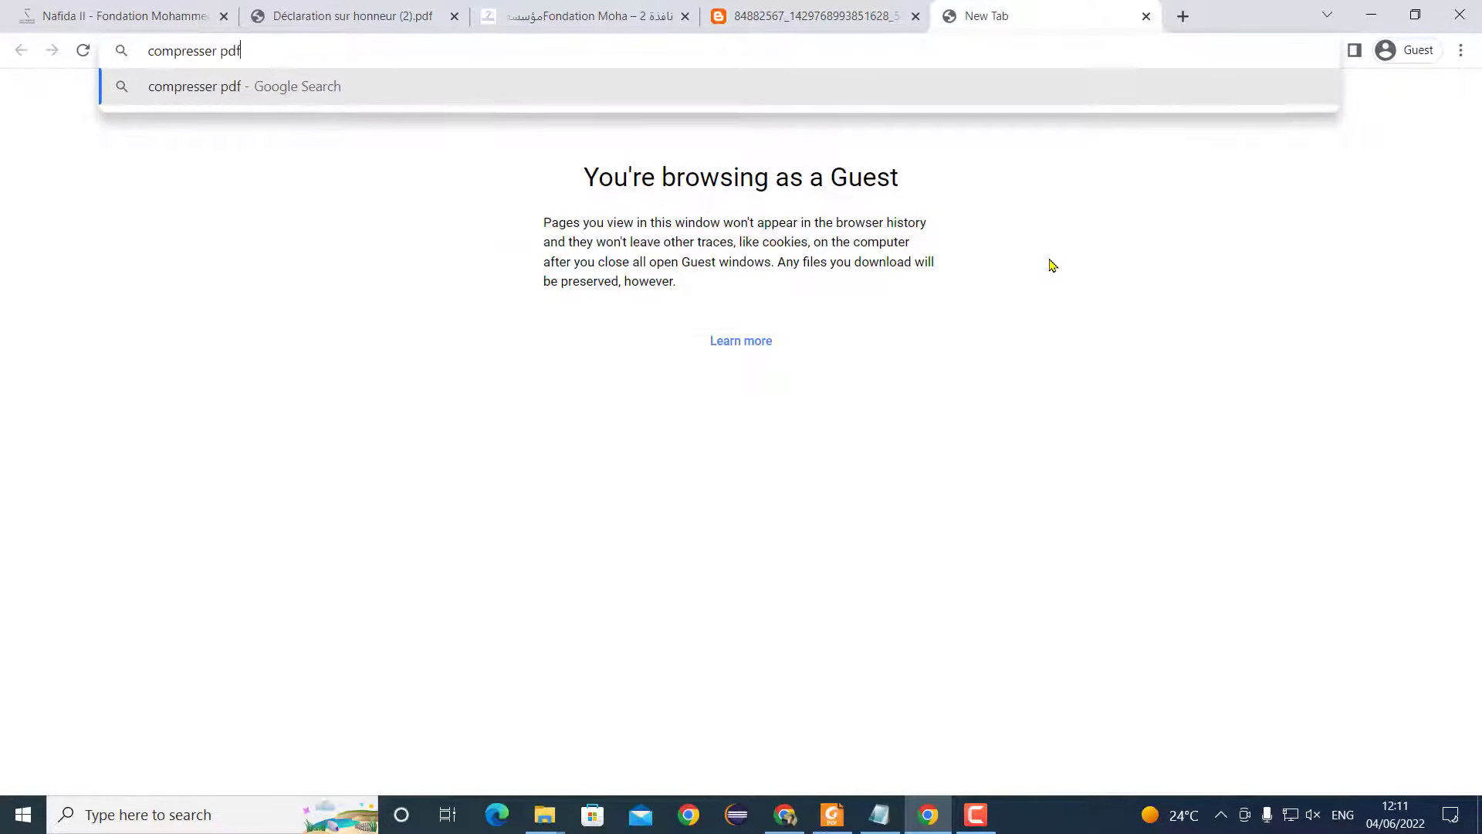
key("Return")
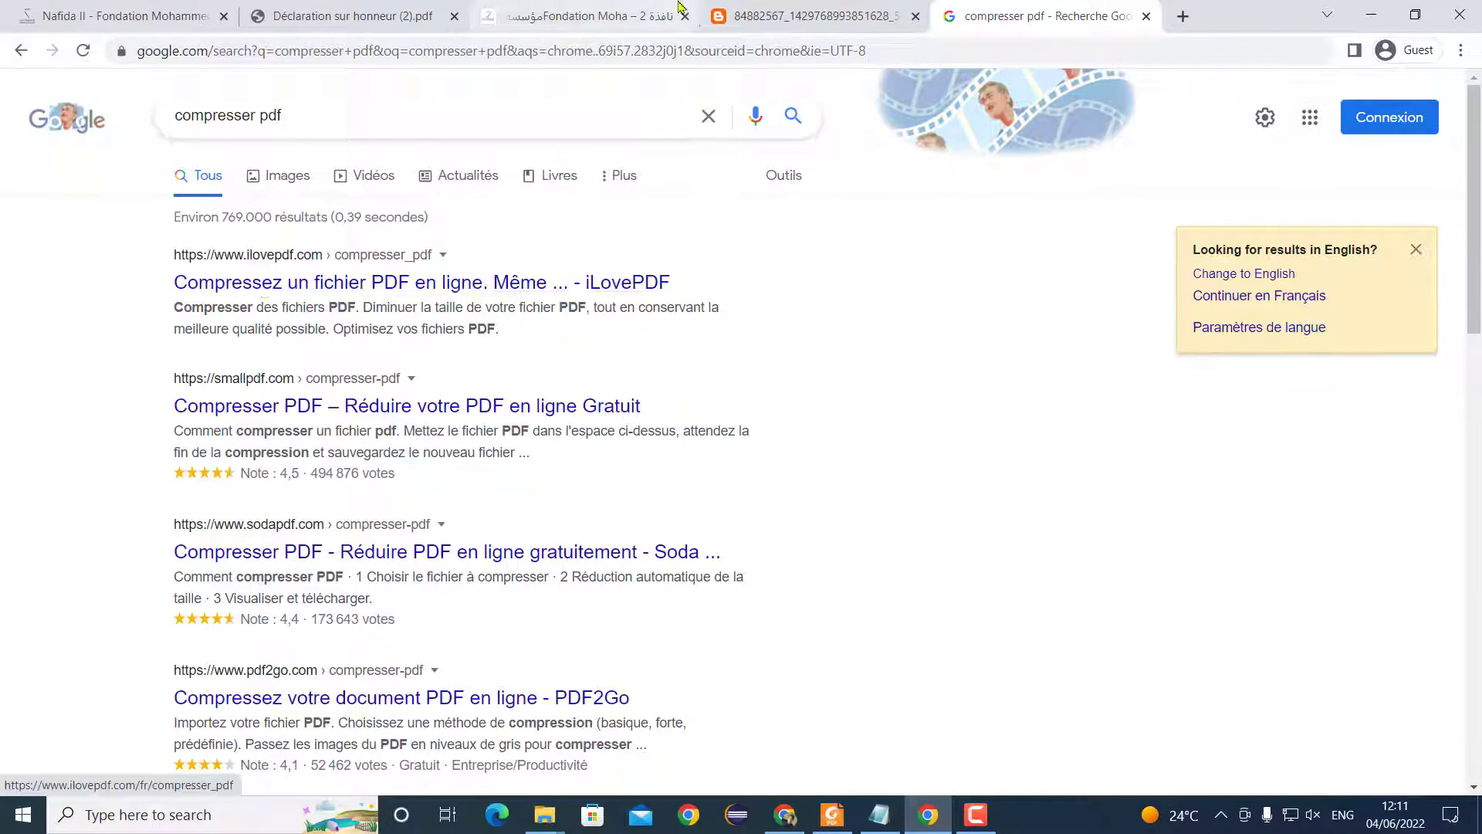
Return to the Nafida deposit form and remove the uploaded invoice file
left_click(620, 6)
left_click(388, 6)
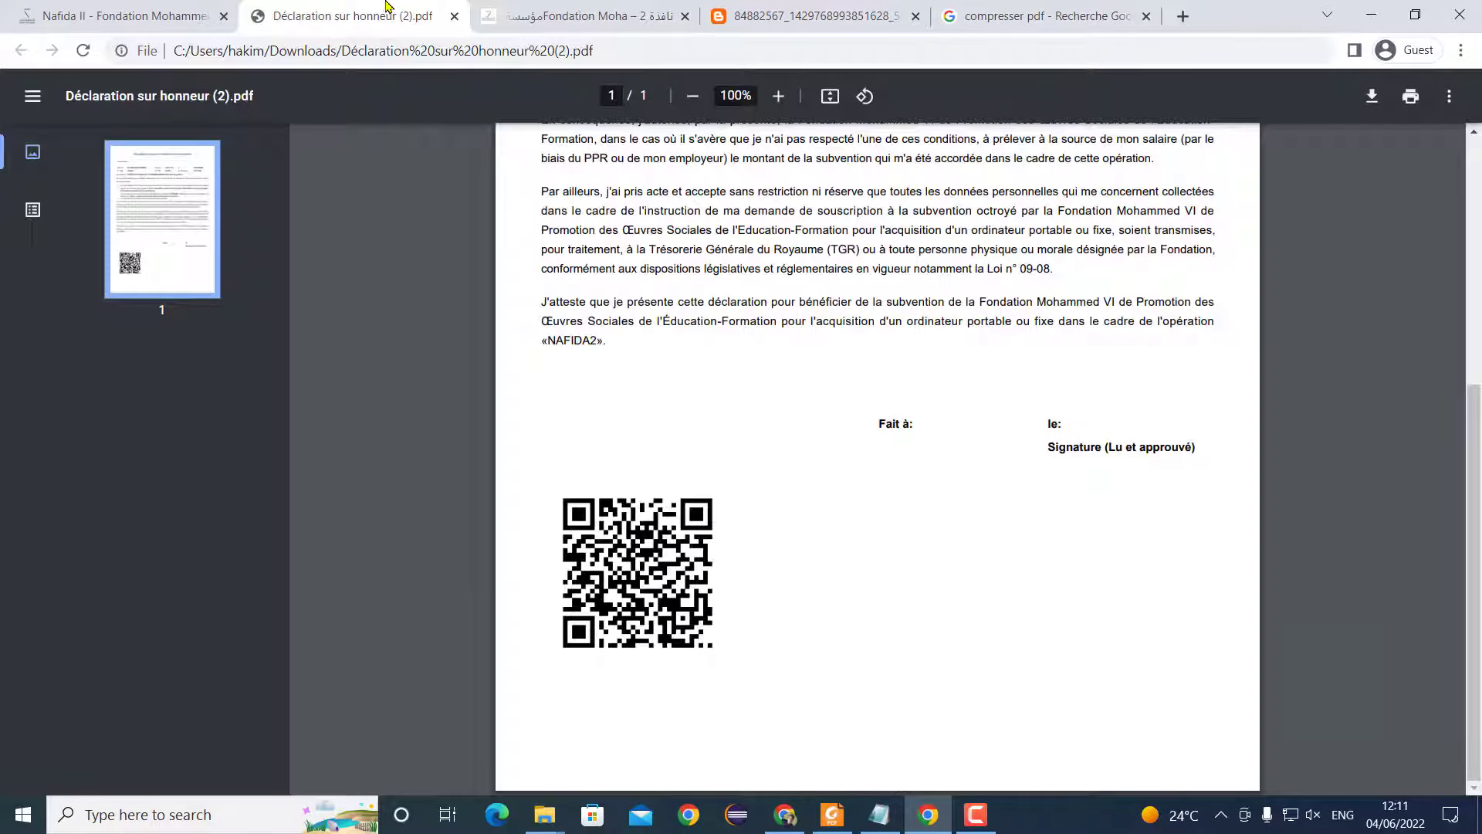
left_click(193, 6)
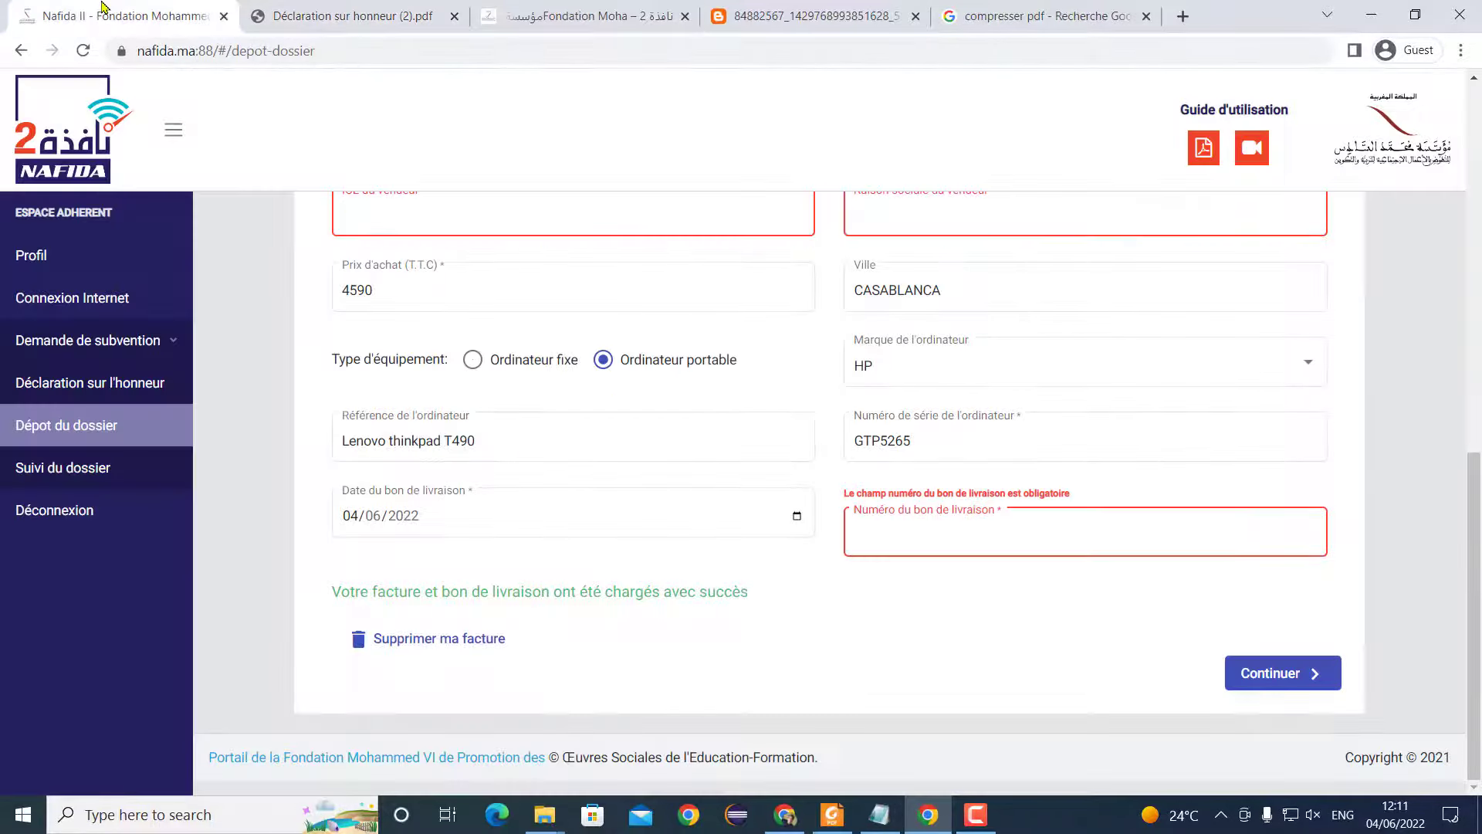
left_click(412, 641)
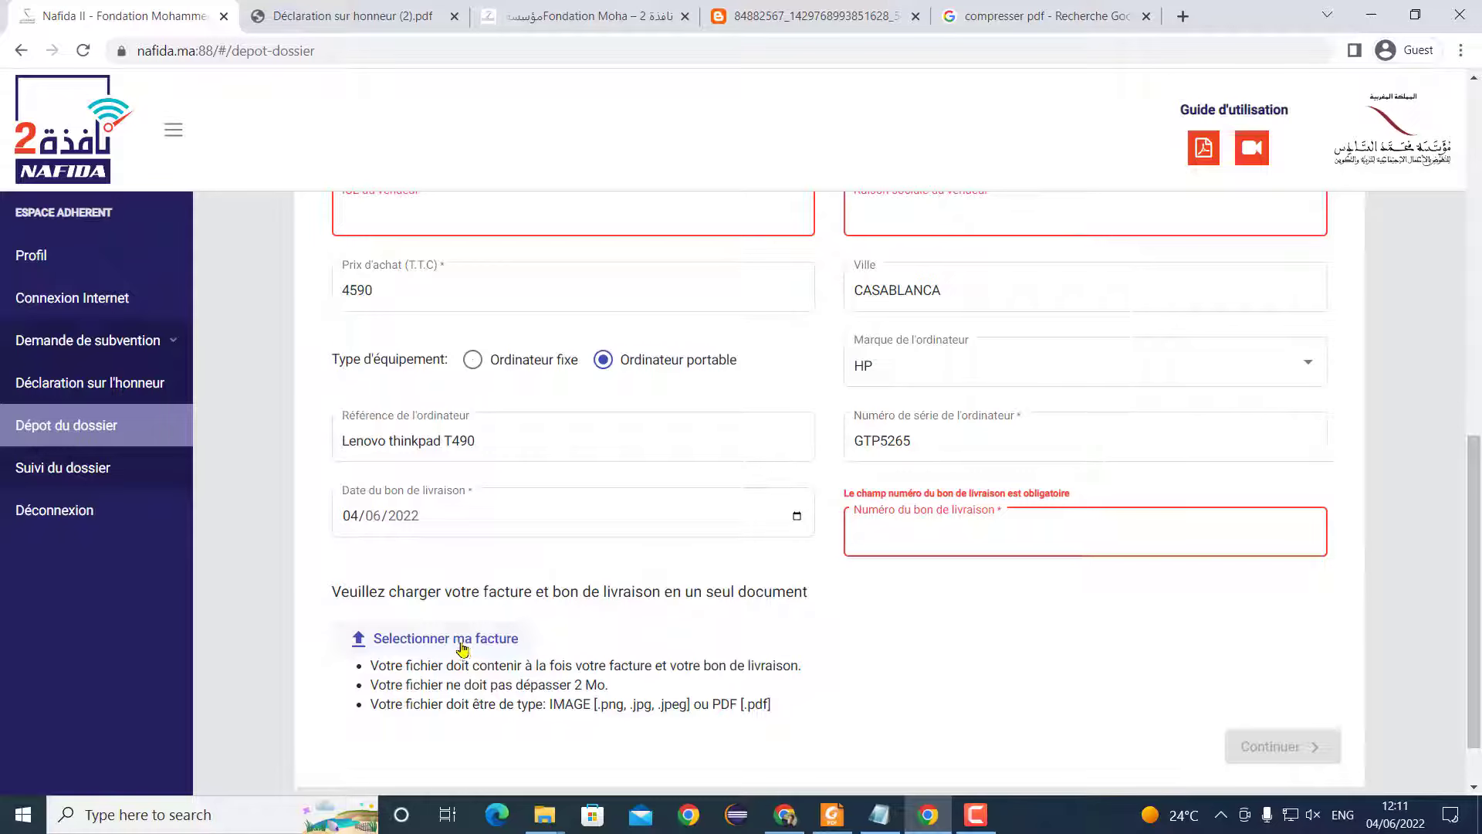
Open the HPSCANS folder in File Explorer, check the file size of facture.pdf, and select facture.pdf and rib.pdf together
left_click(555, 818)
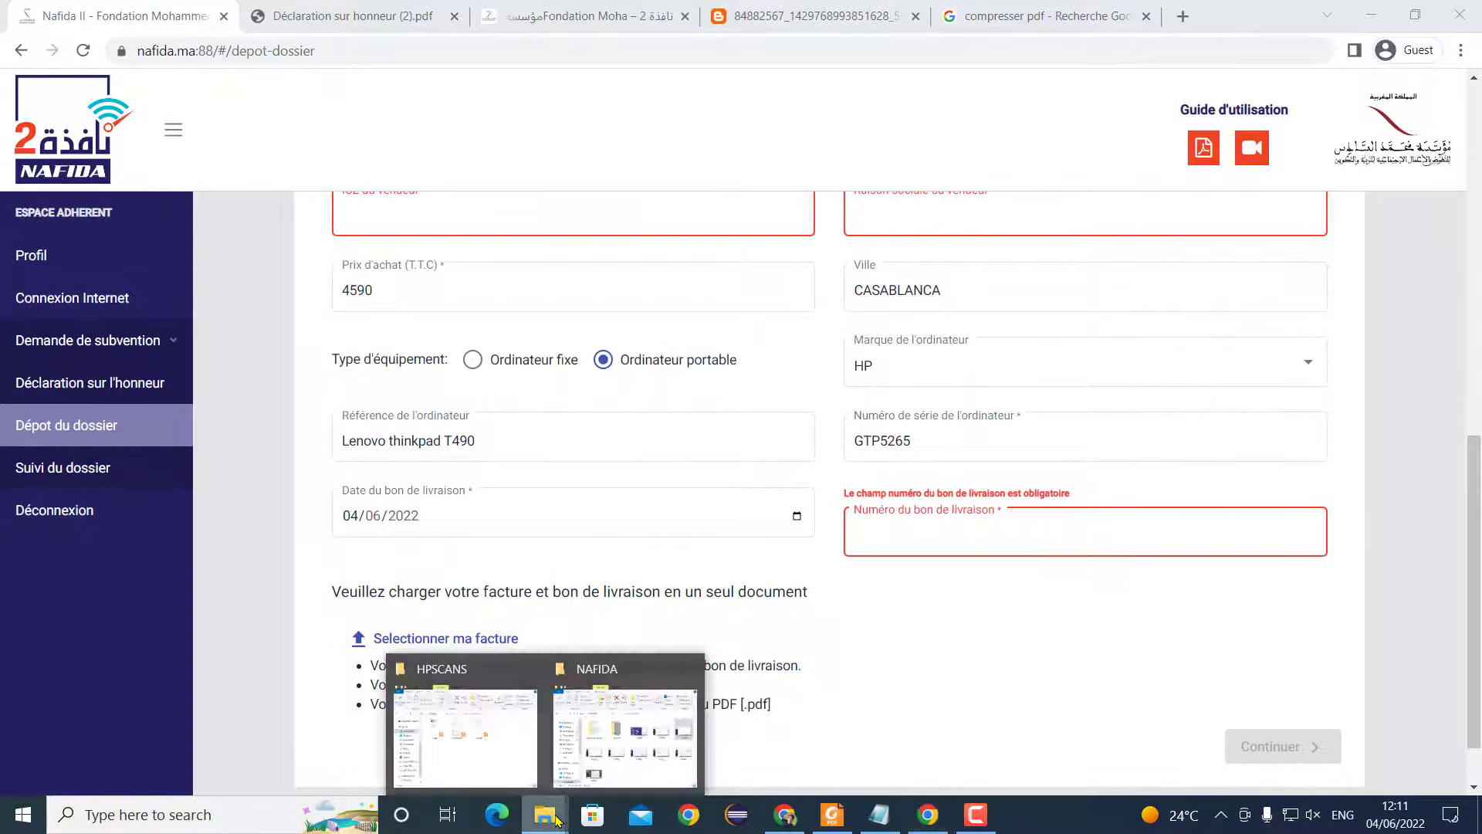
left_click(468, 719)
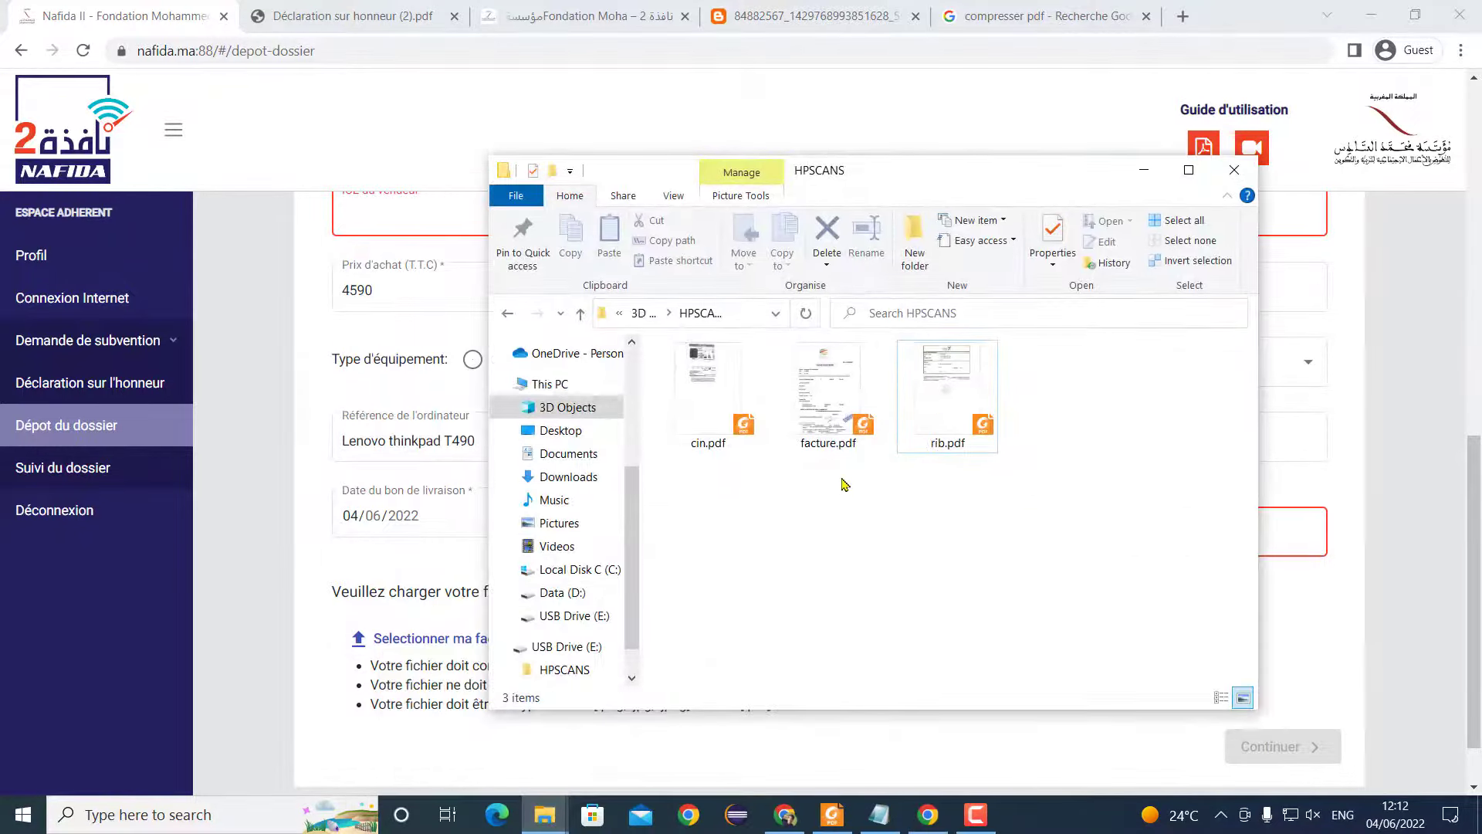
left_click(839, 399)
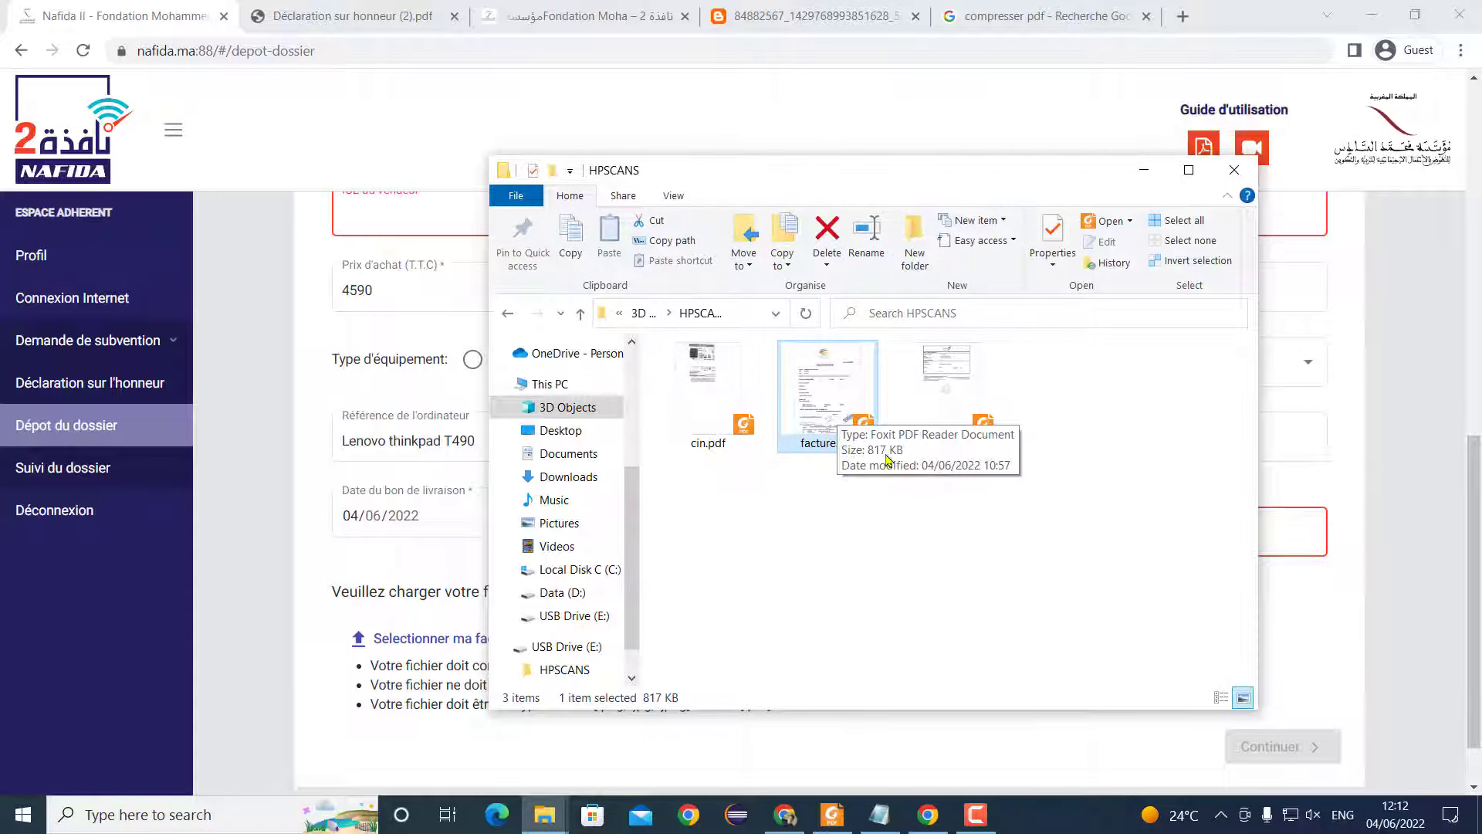
left_click_drag(1019, 506, 781, 343)
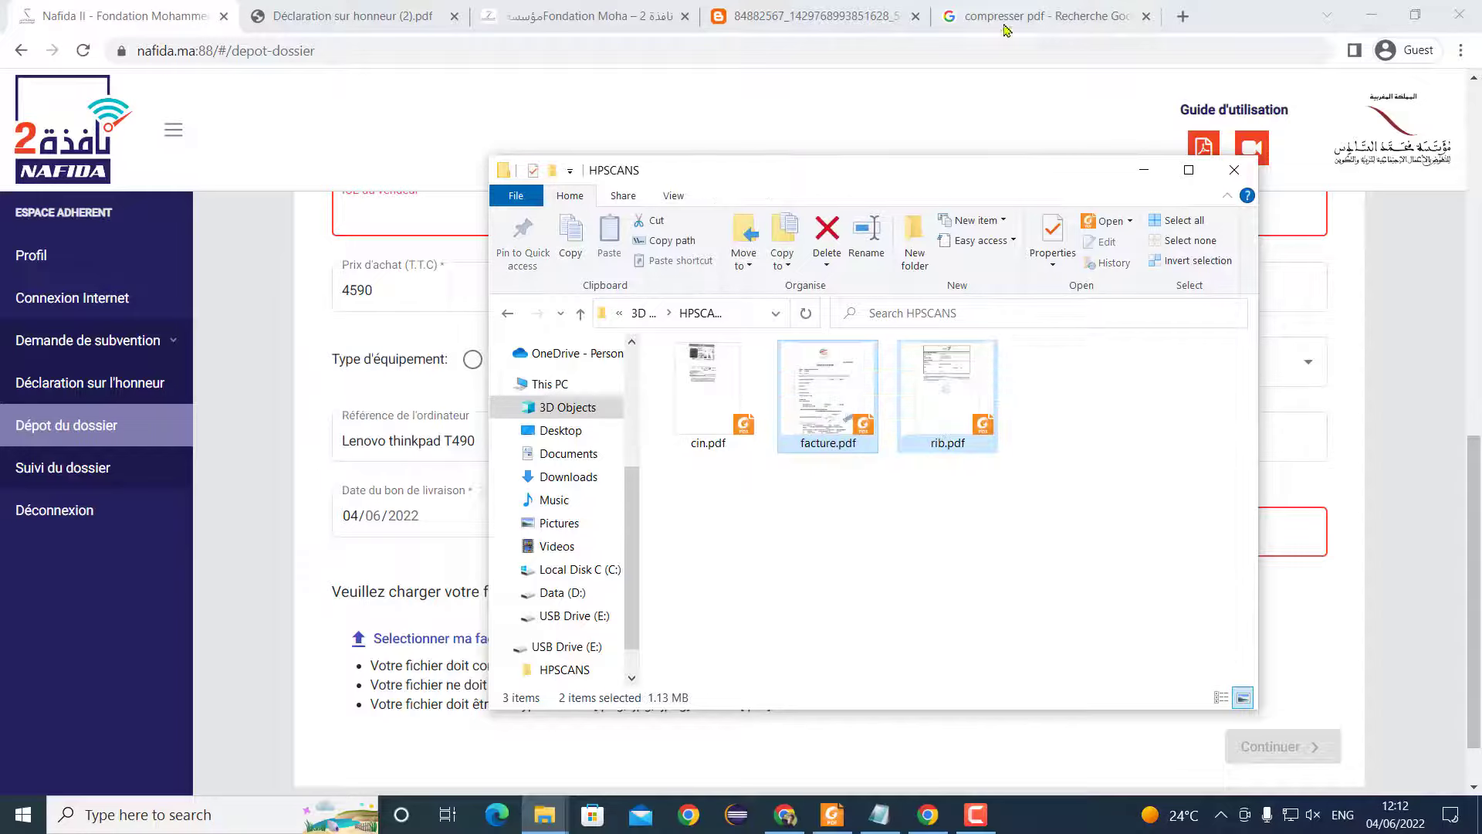
Search Google for "merge pdf" in Chrome and open iLovePDF's Merge PDF page
left_click(1042, 16)
double_click(255, 117)
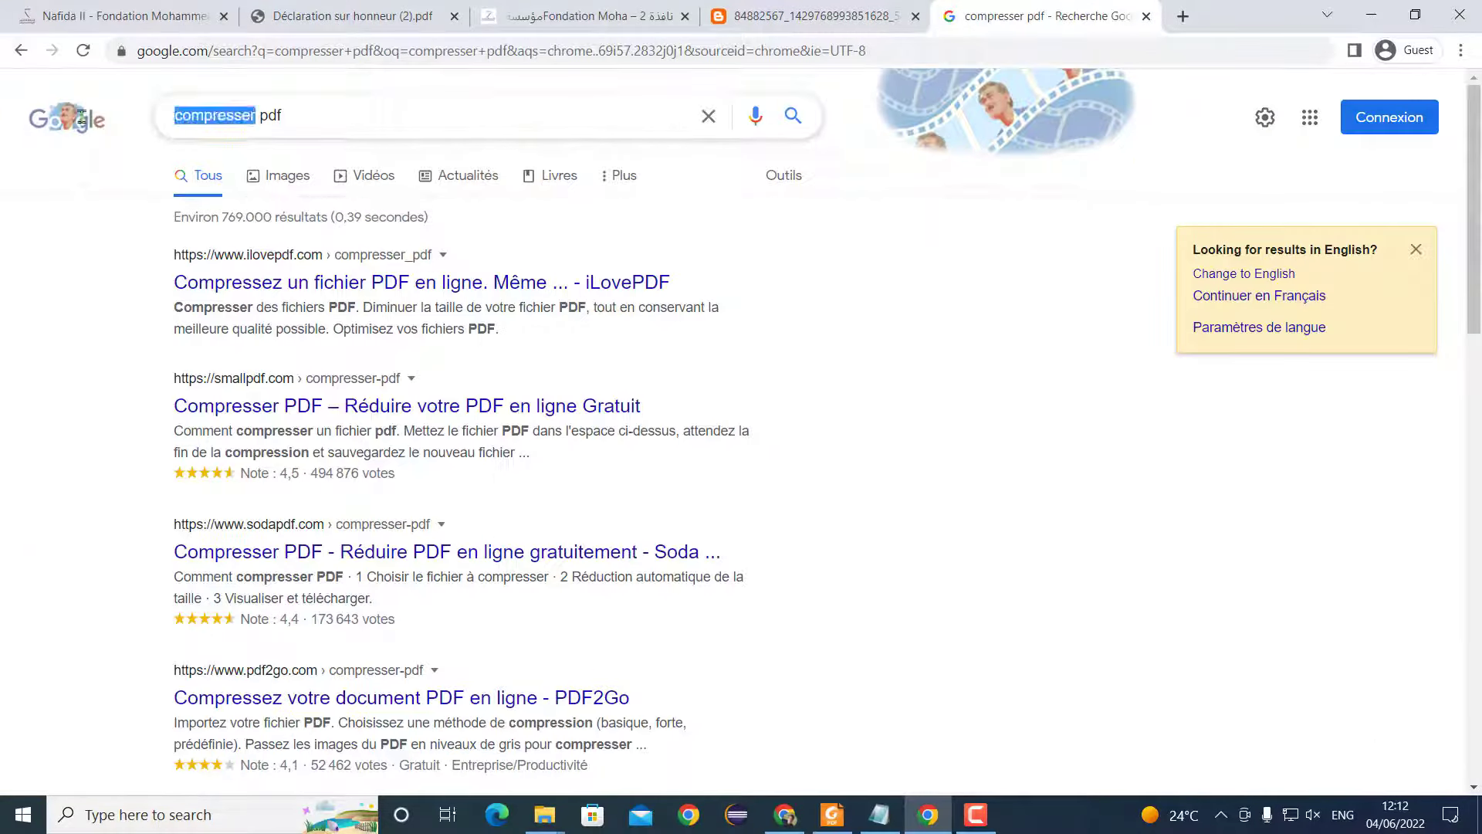
type("merg")
type("e")
key("Return")
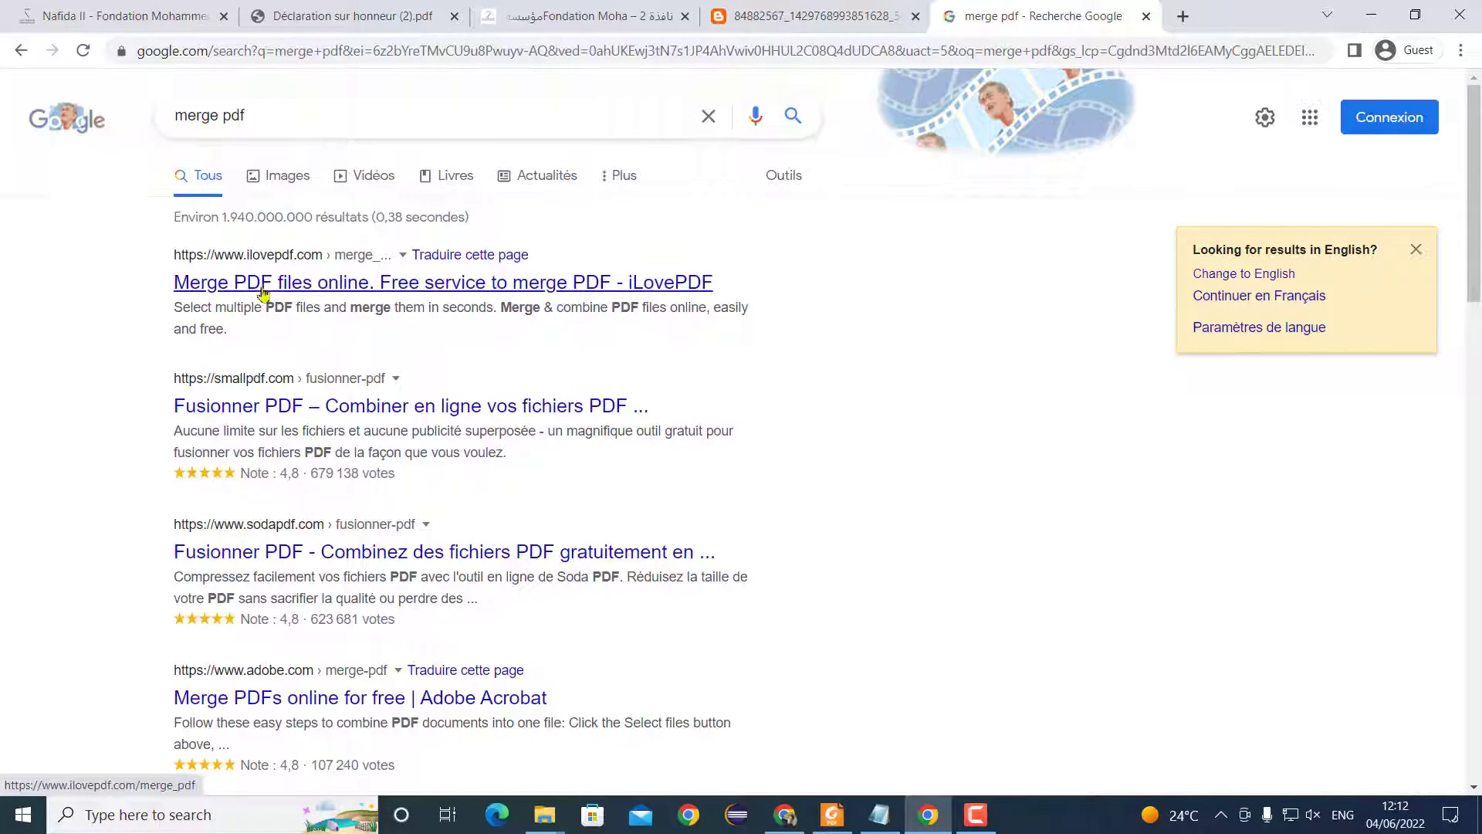
left_click(266, 284)
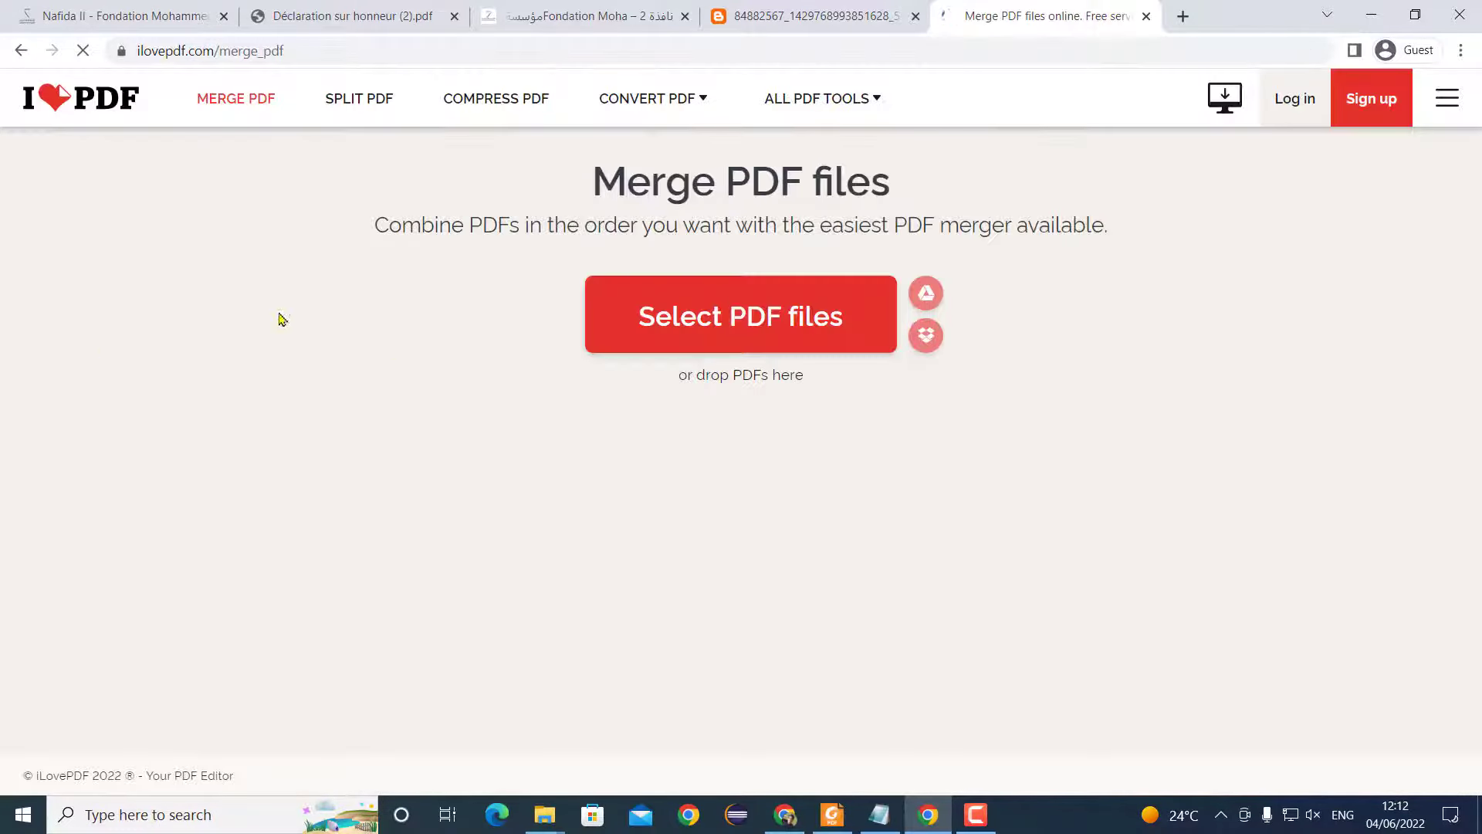
Load cin.pdf and facture.pdf from the HPSCANS folder into the PDF merger, and close its page
left_click(725, 323)
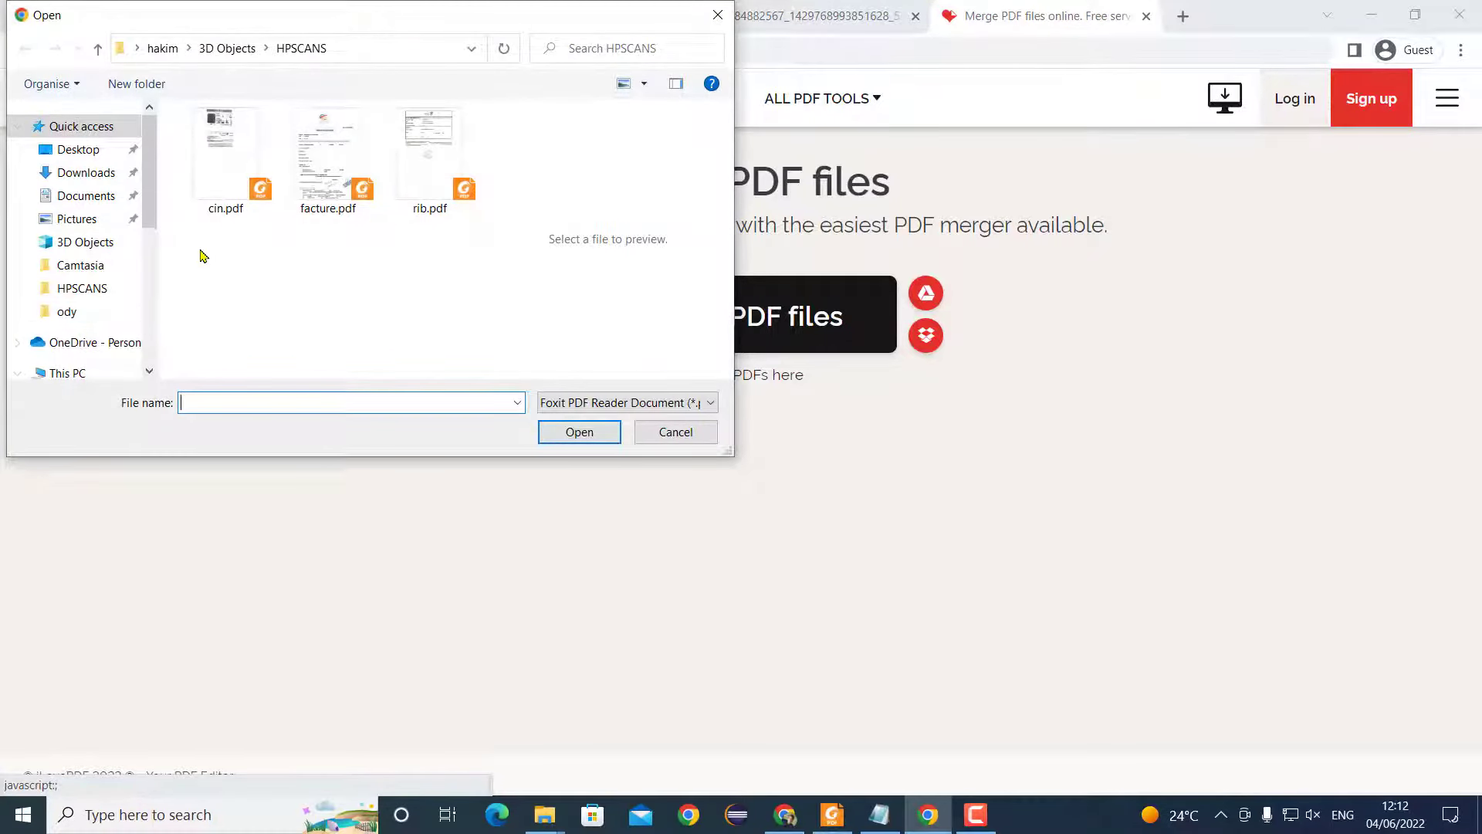
left_click_drag(202, 256, 339, 146)
left_click(560, 438)
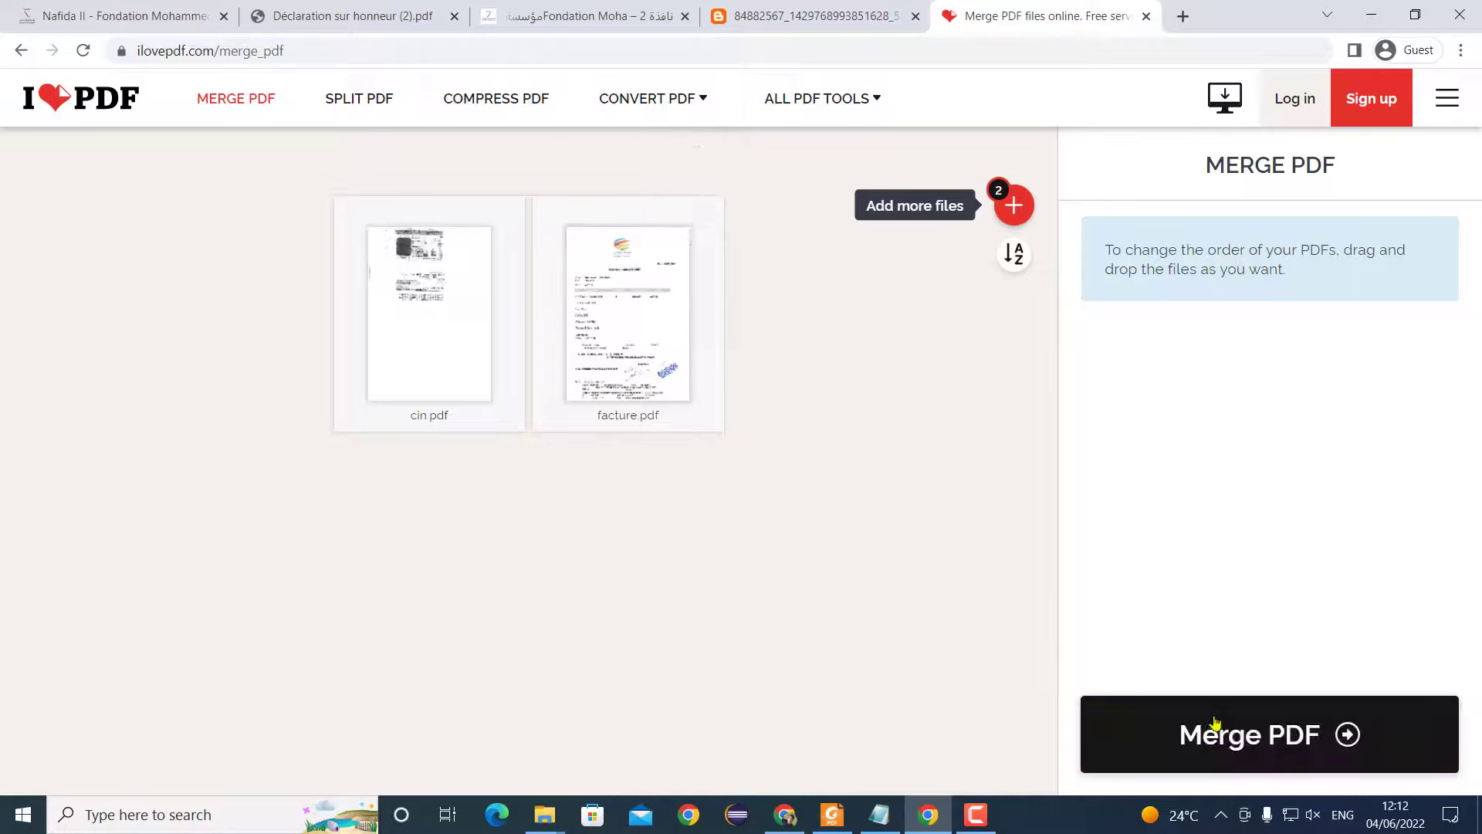
left_click(1146, 17)
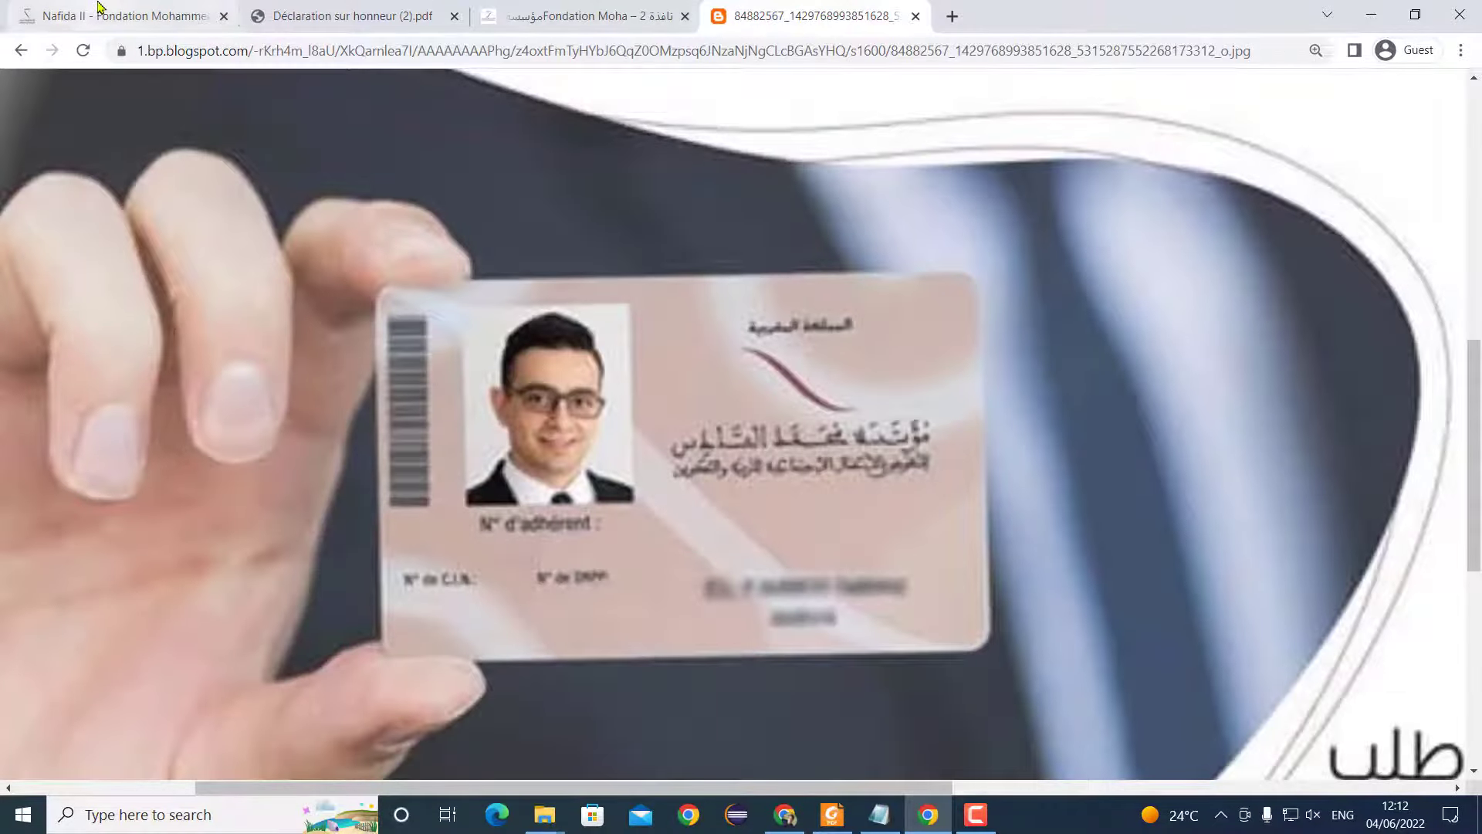
Return to the Nafida deposit form and continue from the invoice stage to Coordonnées bancaires
left_click(124, 16)
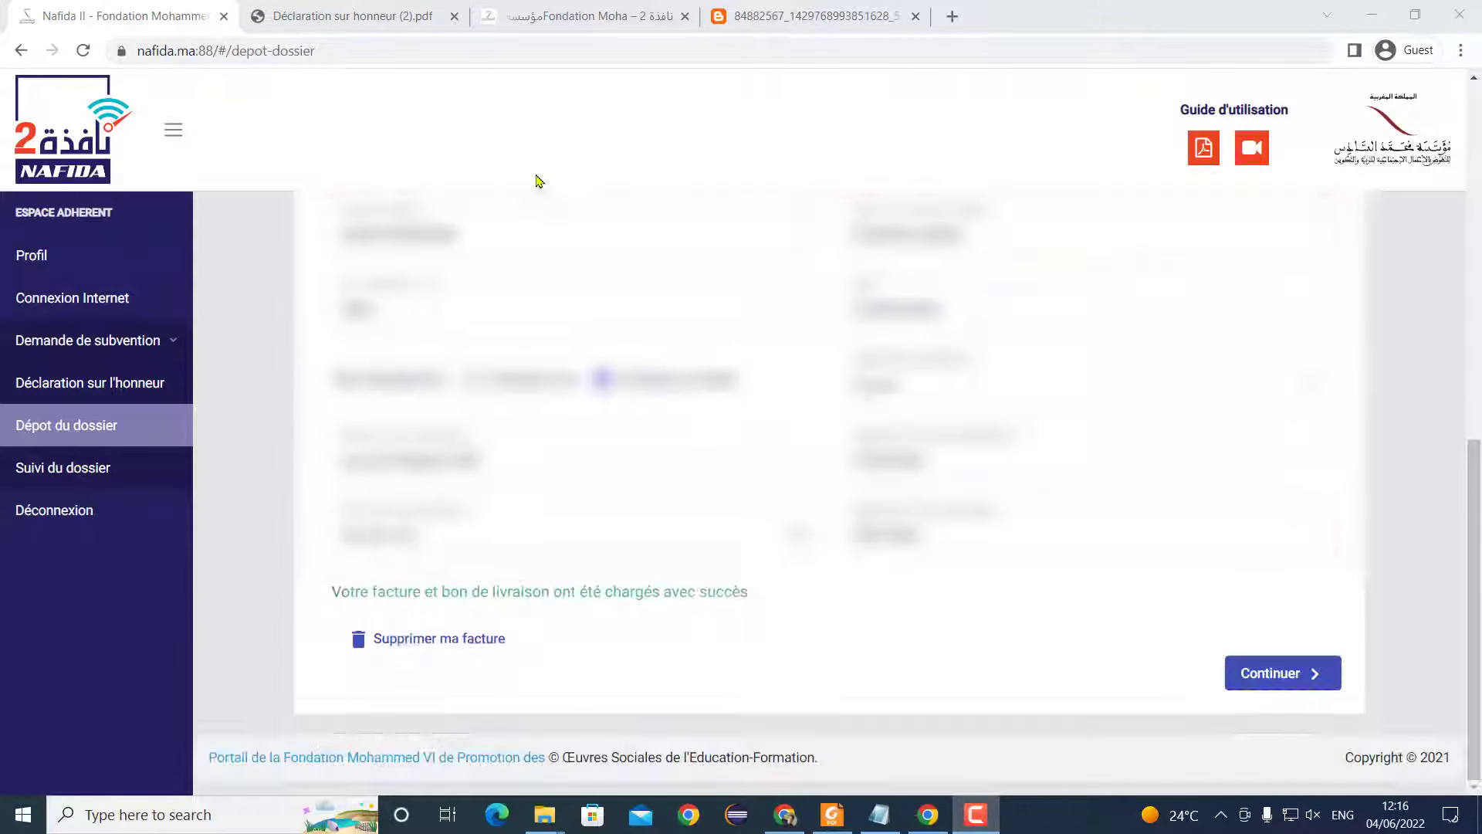
left_click(1241, 676)
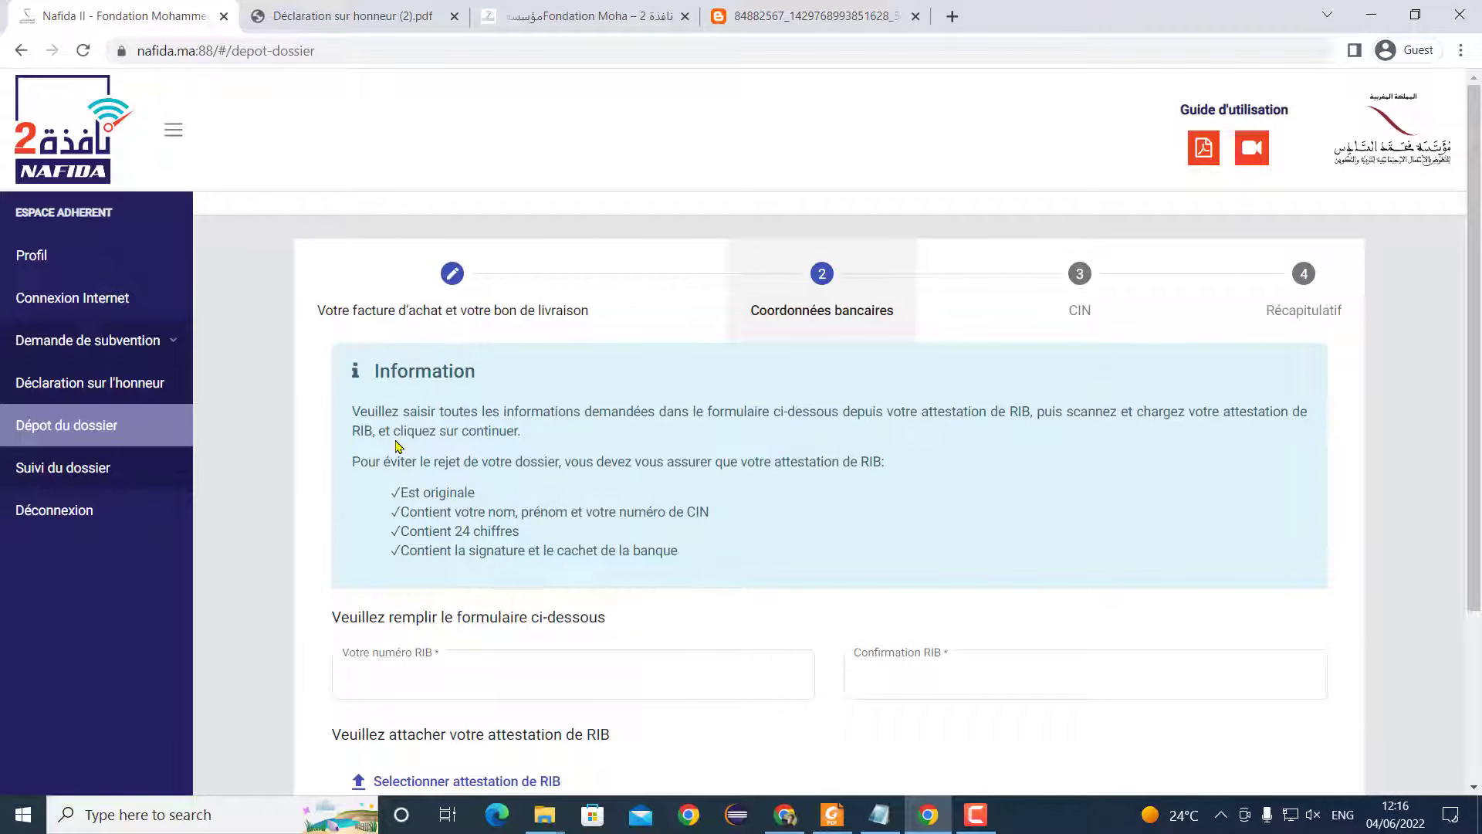
Examine the RIB number and confirmation fields and the upload requirements for the RIB attestation
left_click(412, 673)
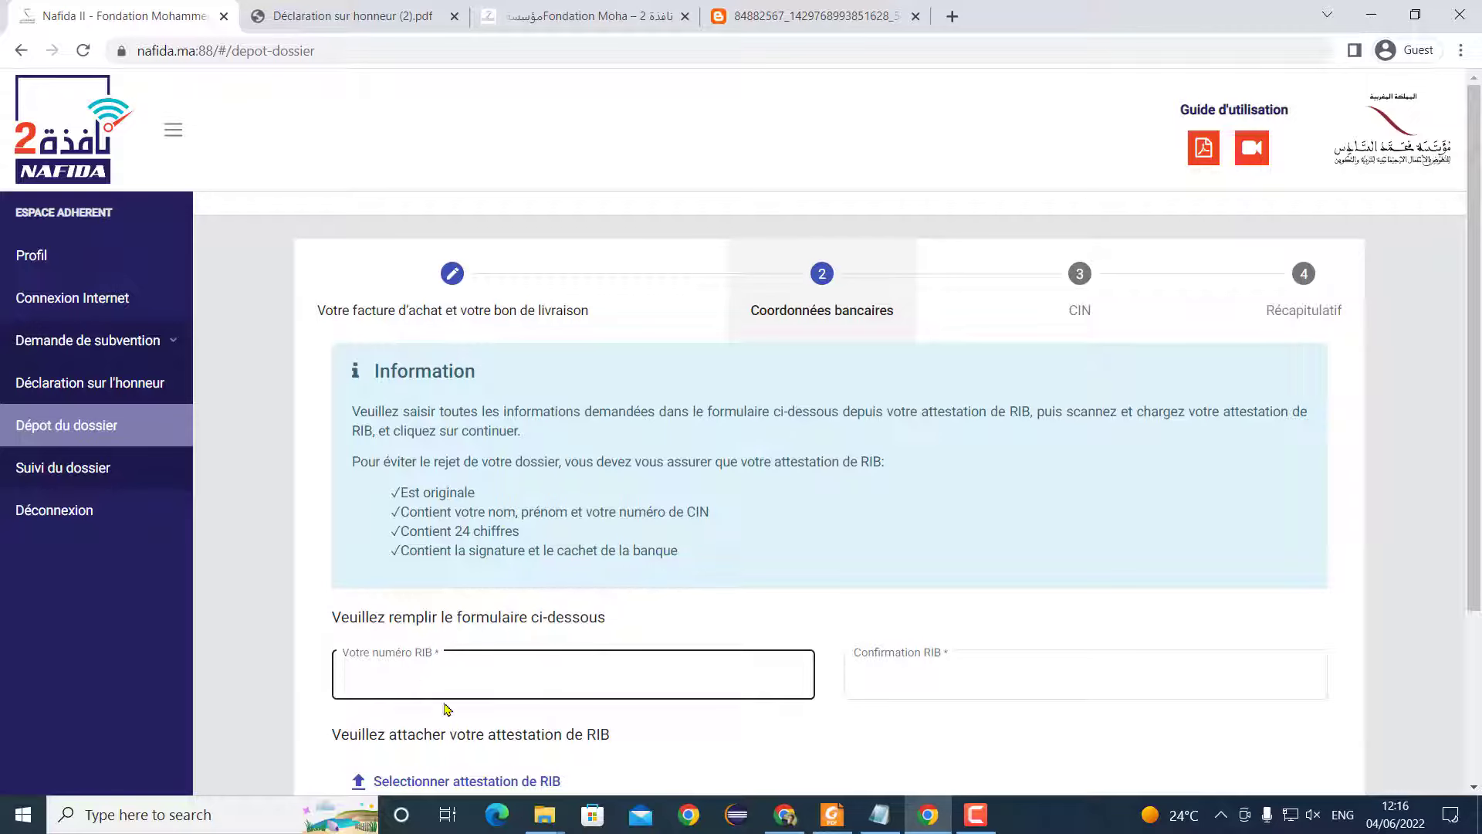
left_click_drag(491, 729, 591, 725)
left_click(466, 676)
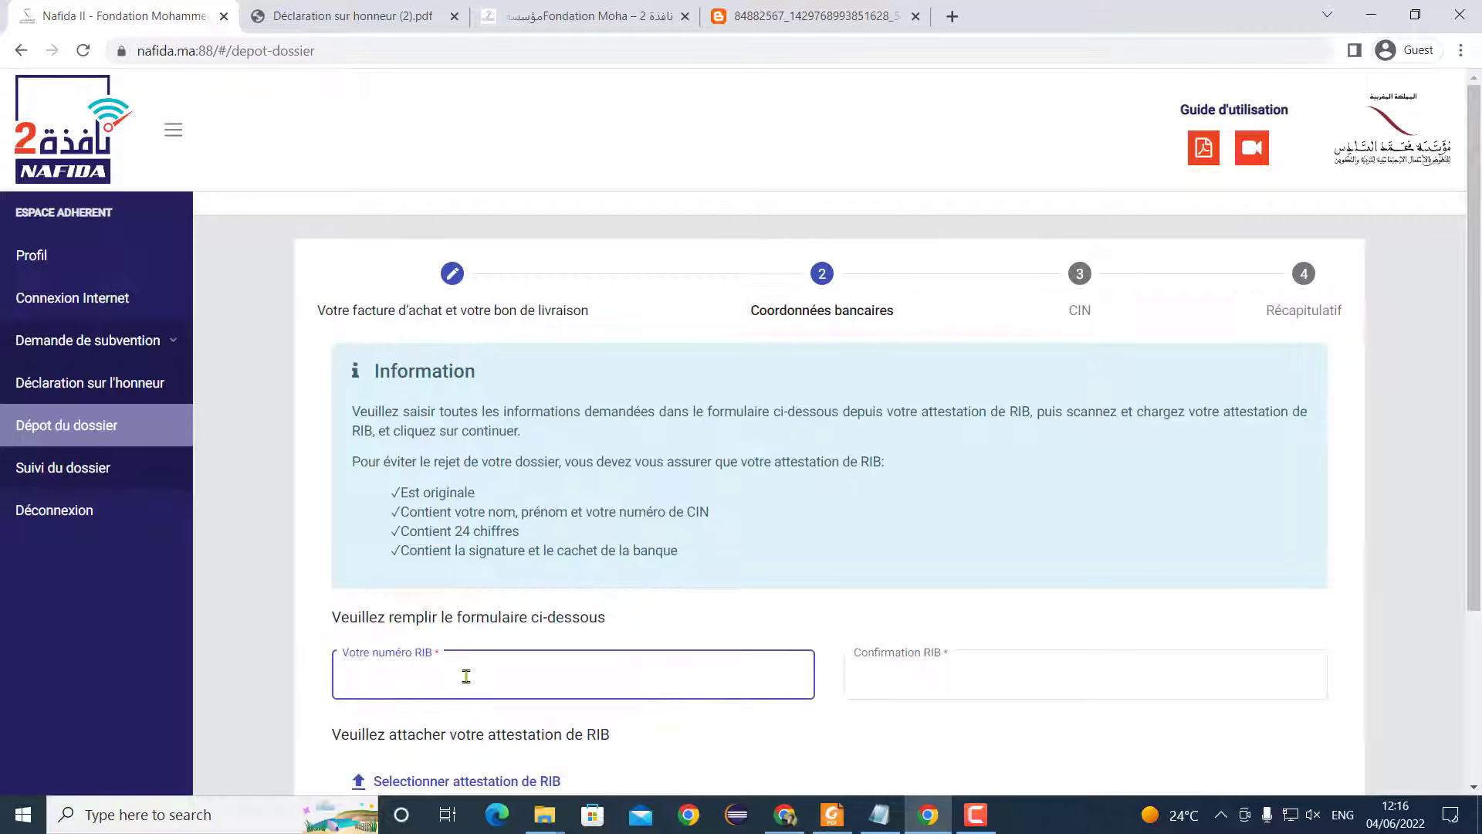
left_click(922, 680)
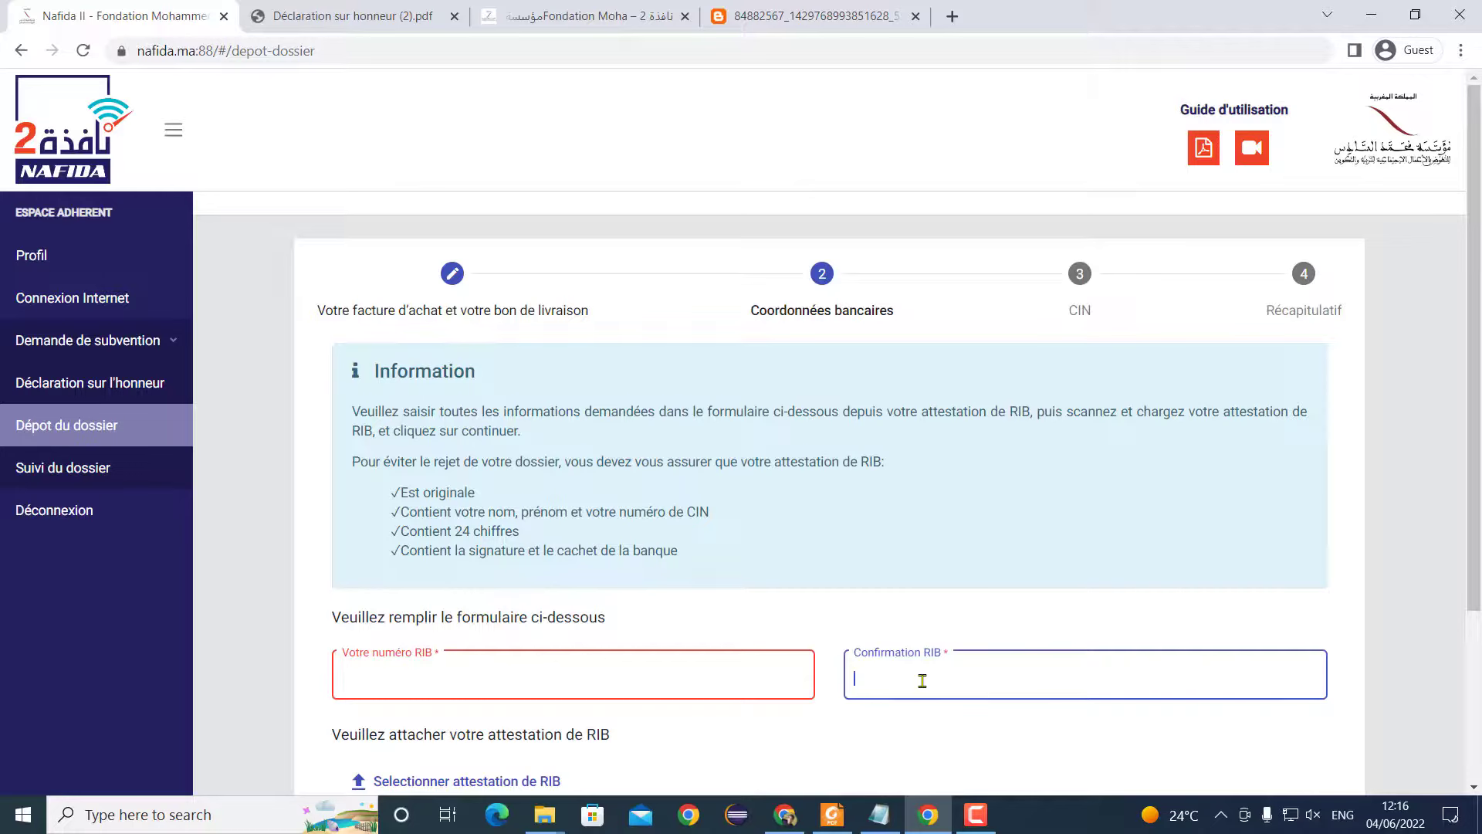
scroll(679, 679, "down", 1)
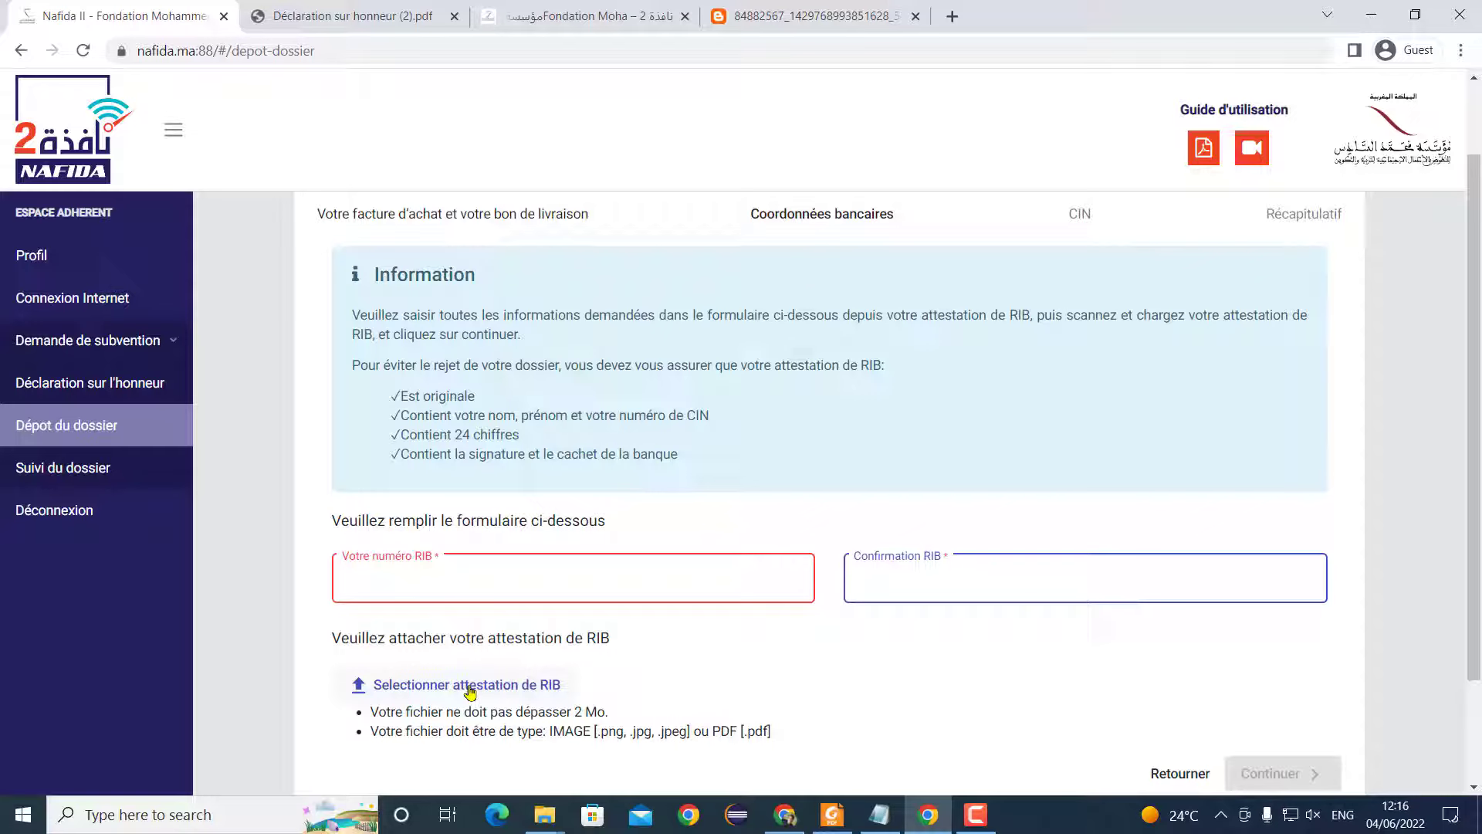
left_click(448, 582)
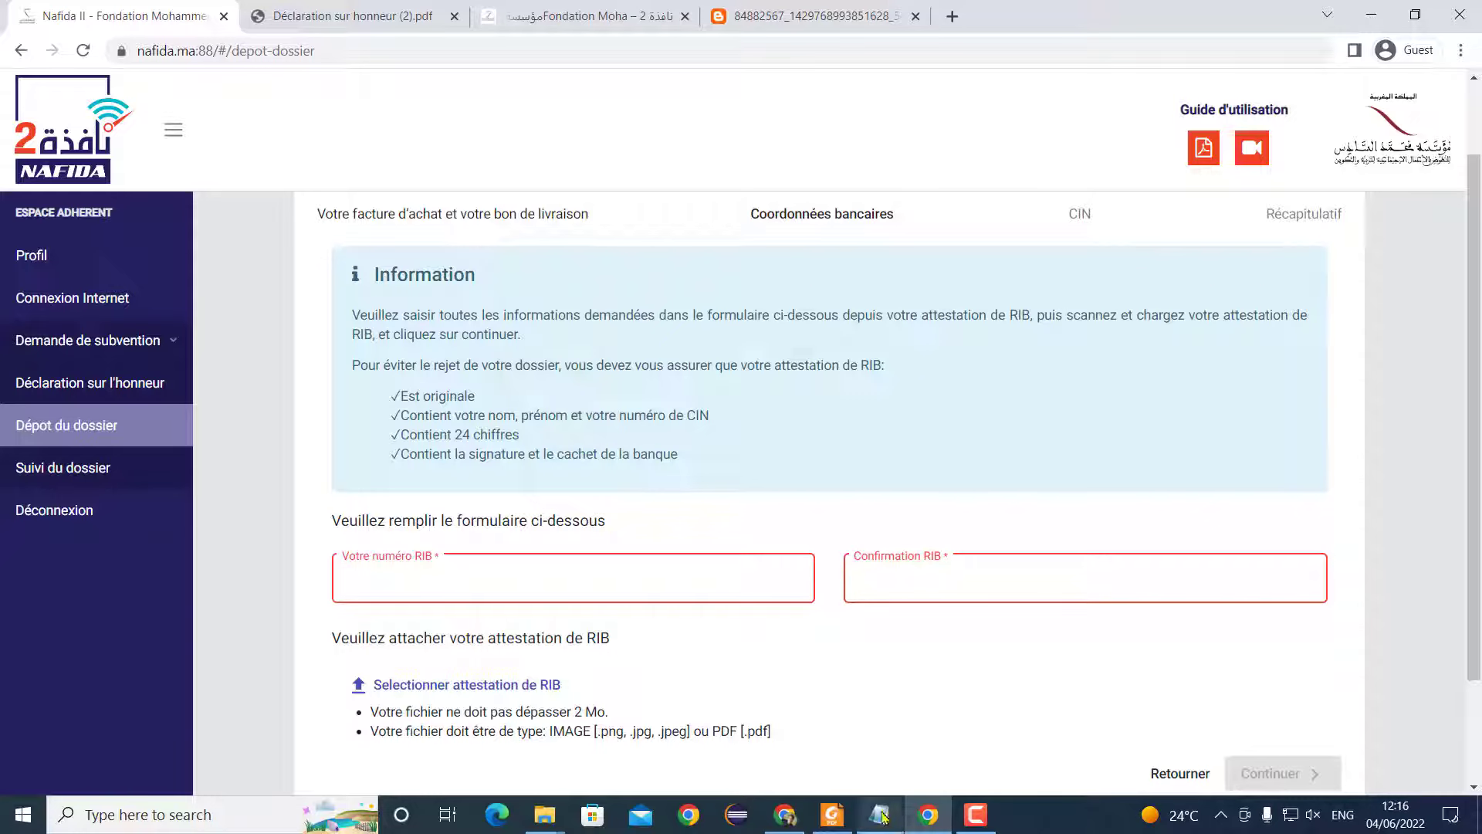
left_click(977, 816)
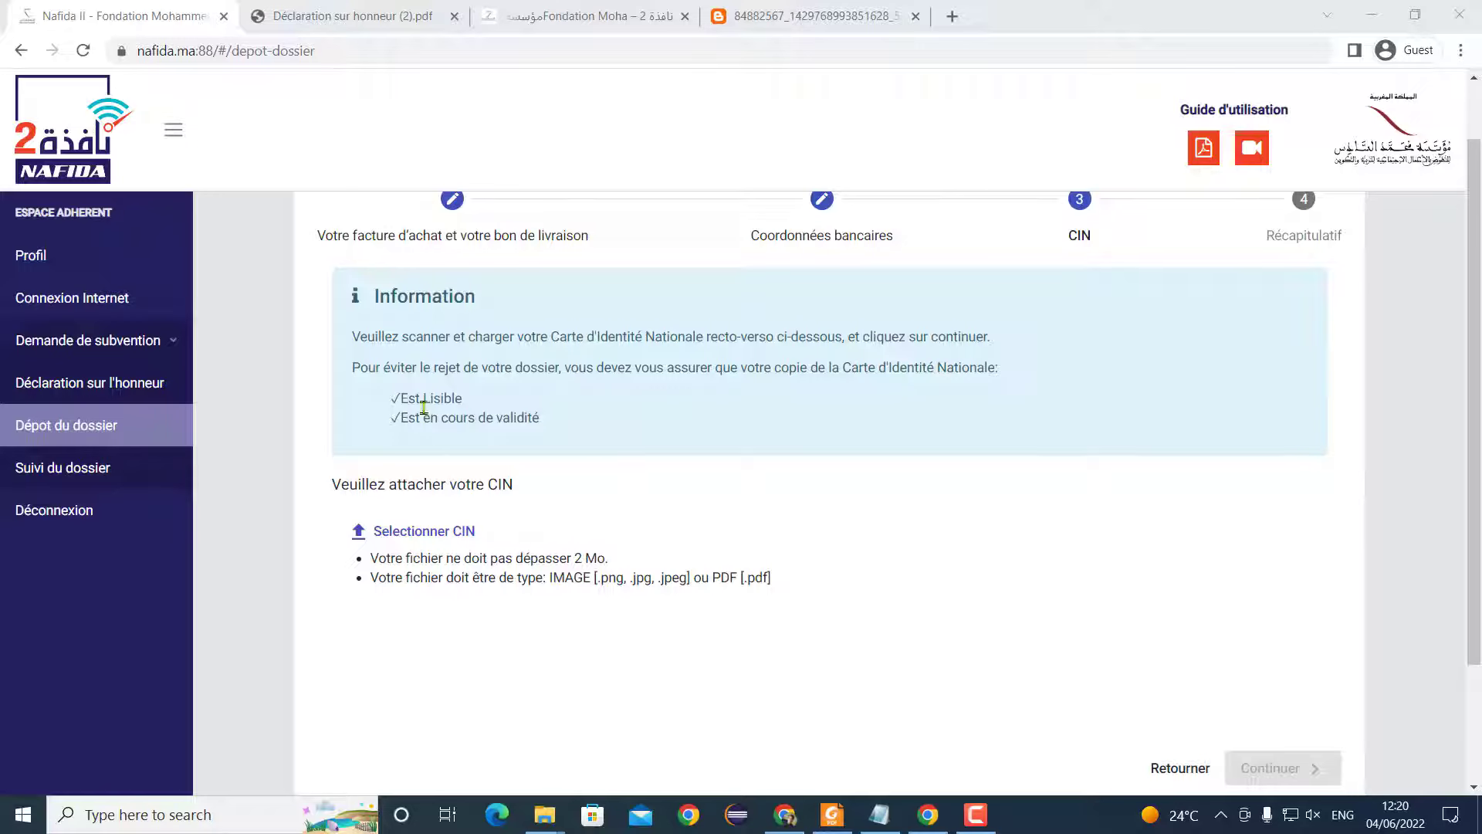
Review the CIN validity conditions and upload cin.pdf from the HPSCANS folder as the identity card document
left_click_drag(403, 397, 543, 420)
left_click(505, 422)
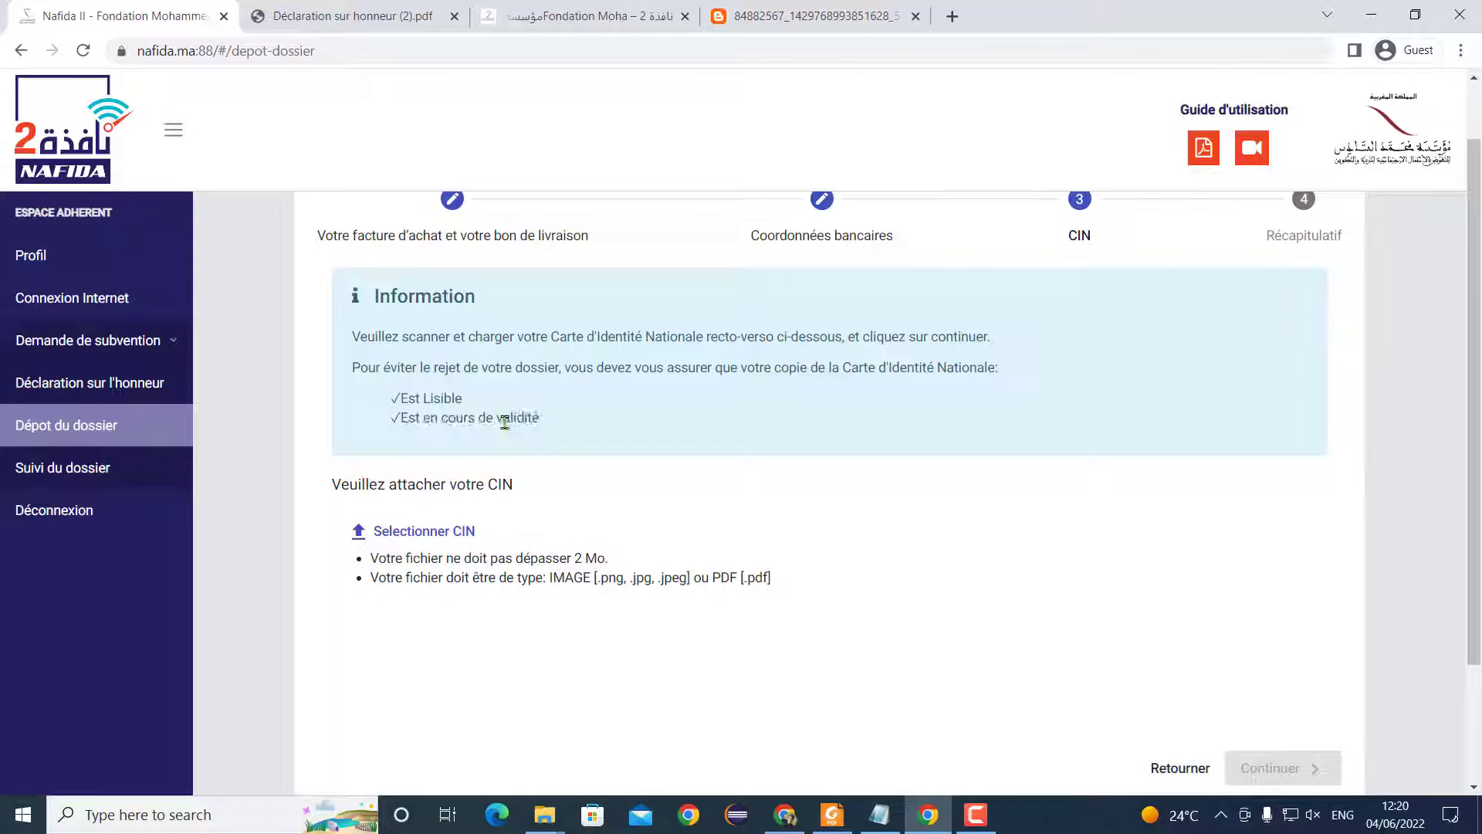
left_click(421, 533)
left_click(224, 155)
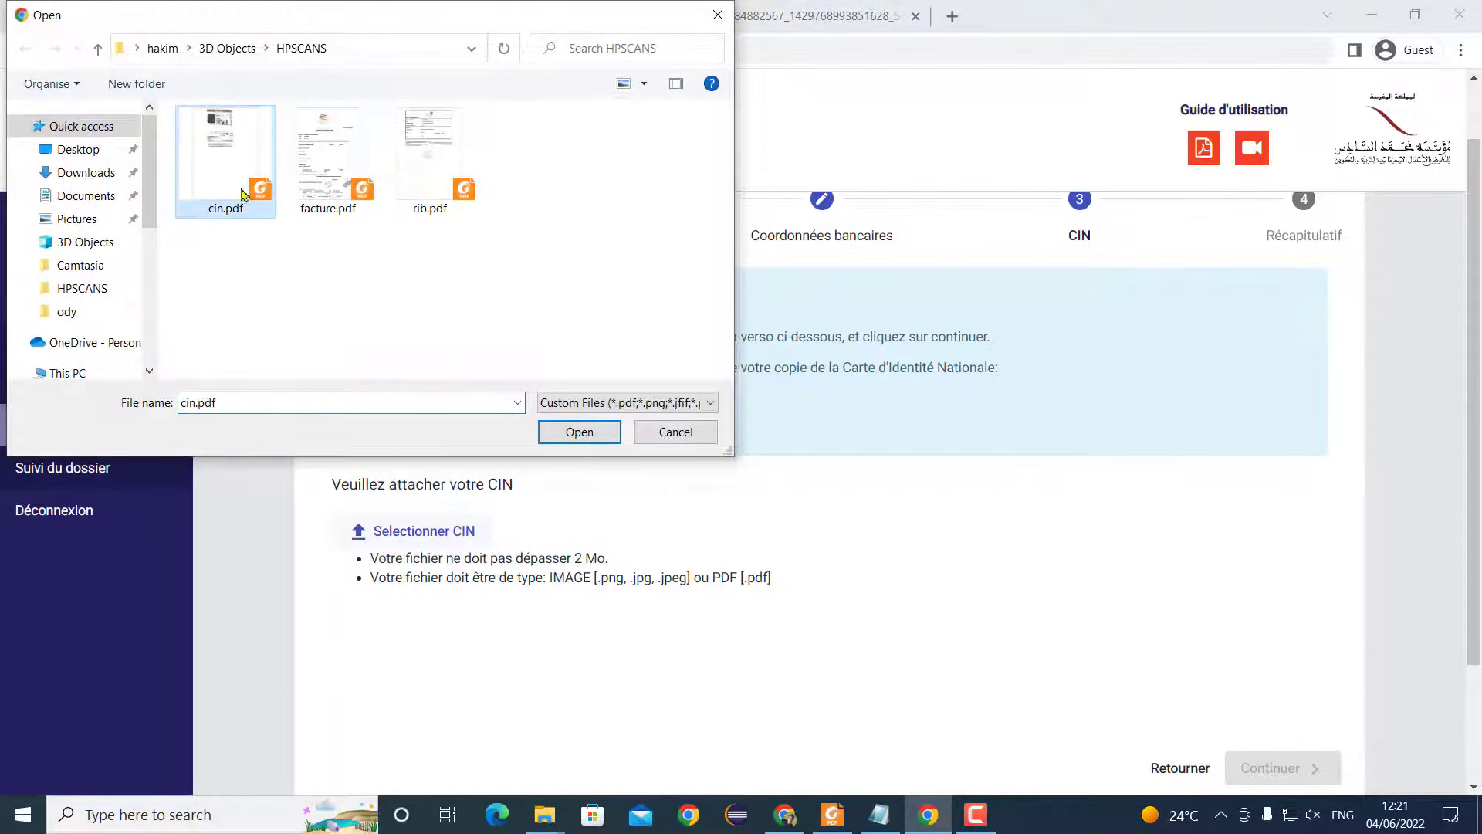
left_click(578, 433)
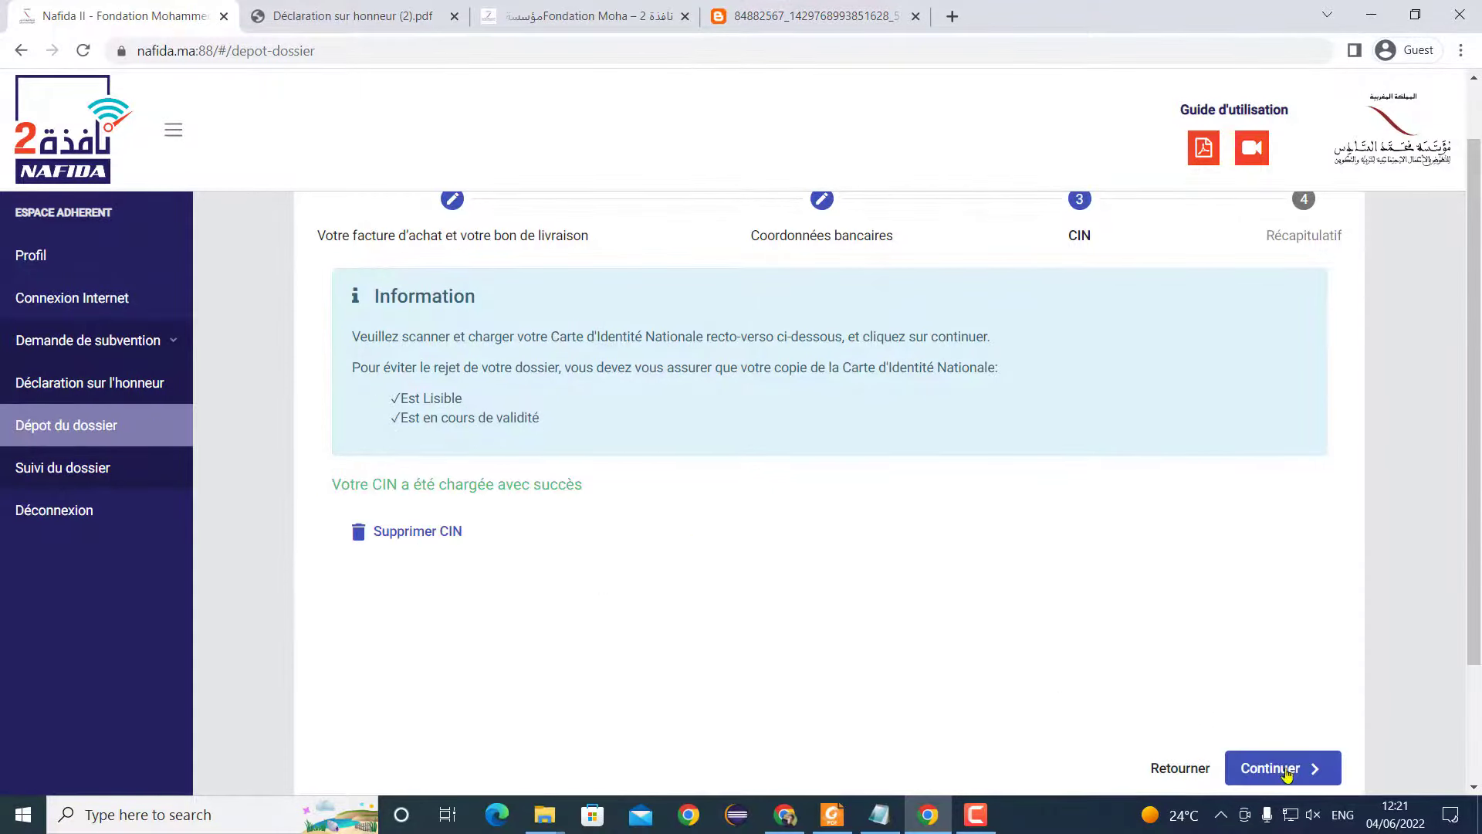
Continue to the Récapitulatif stage, review the entered details, and submit the dossier
left_click(1285, 768)
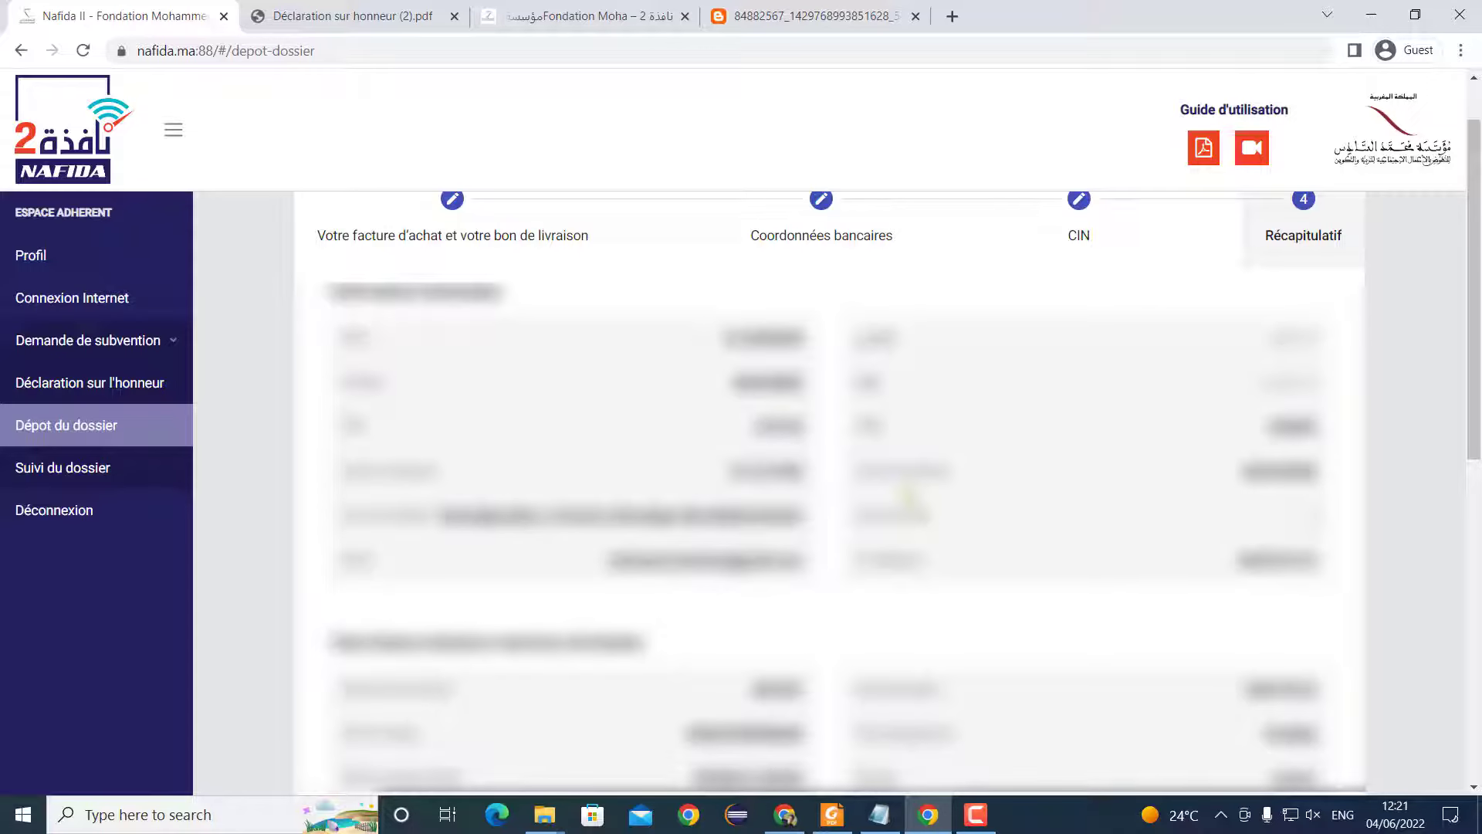
scroll(909, 494, "down", 10)
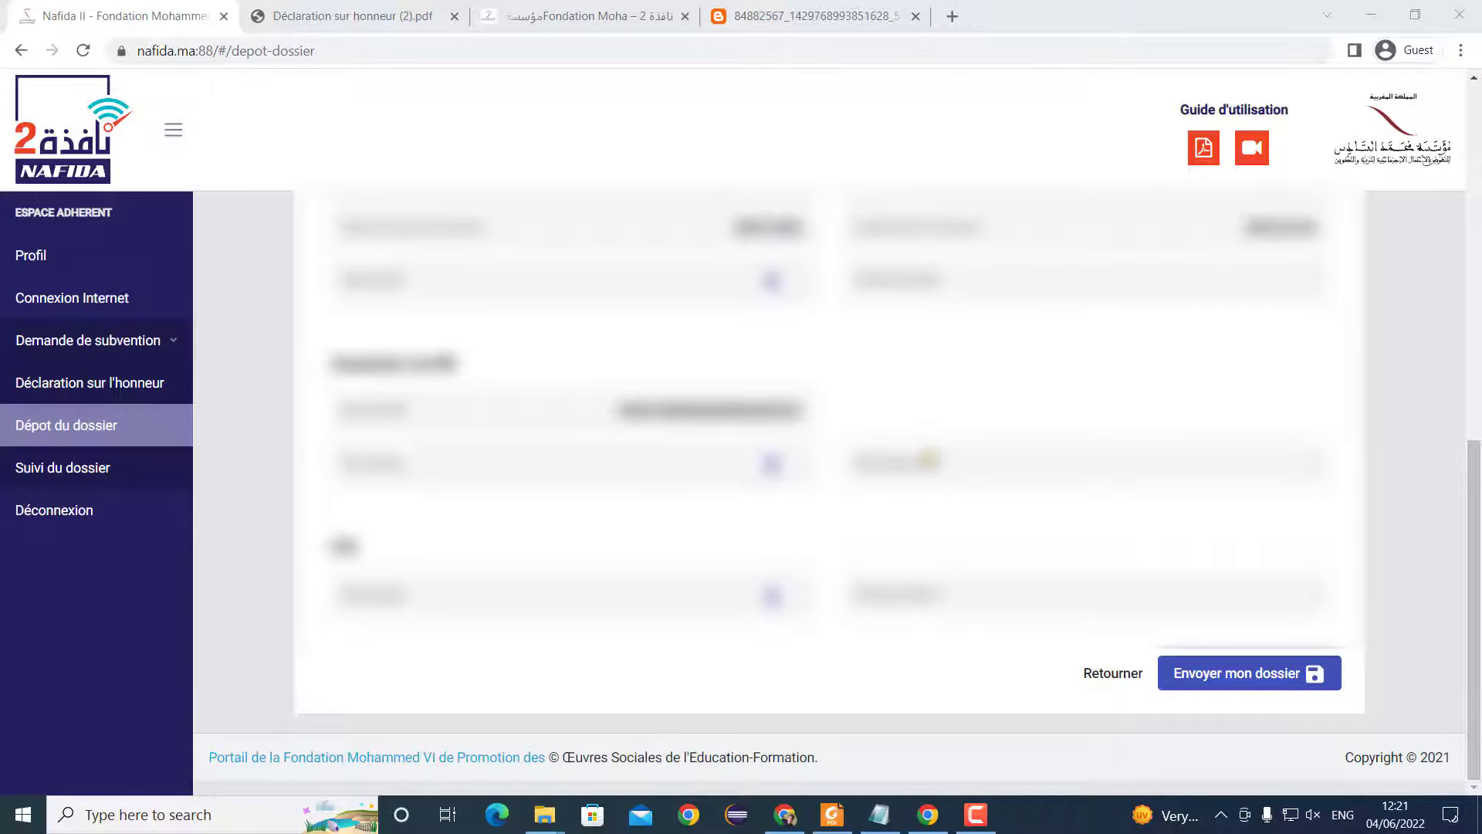
left_click(1246, 676)
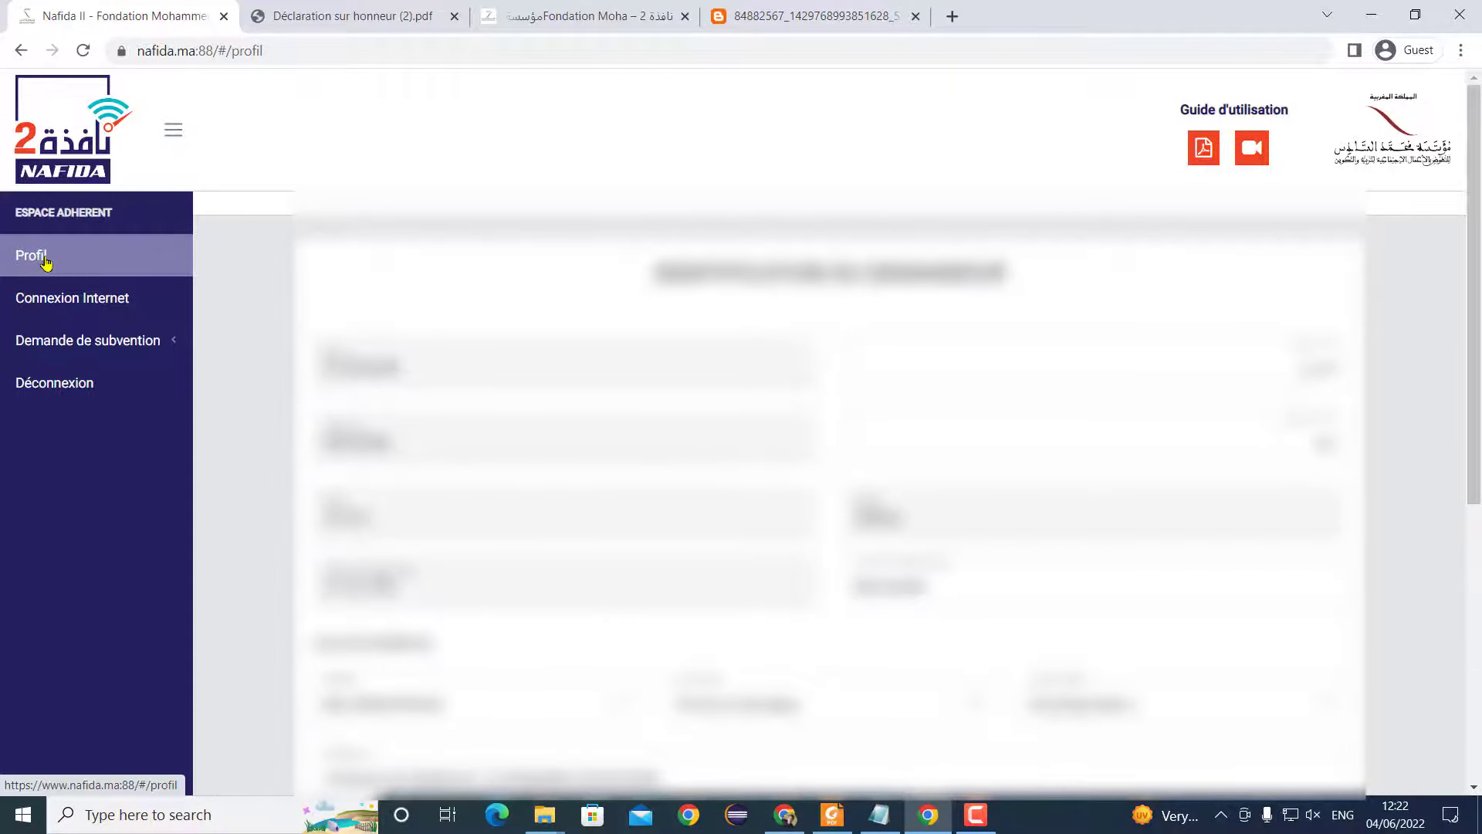
Open the Dépot du dossier page and examine the submitted dossier's information, instructions and processing state
left_click(74, 350)
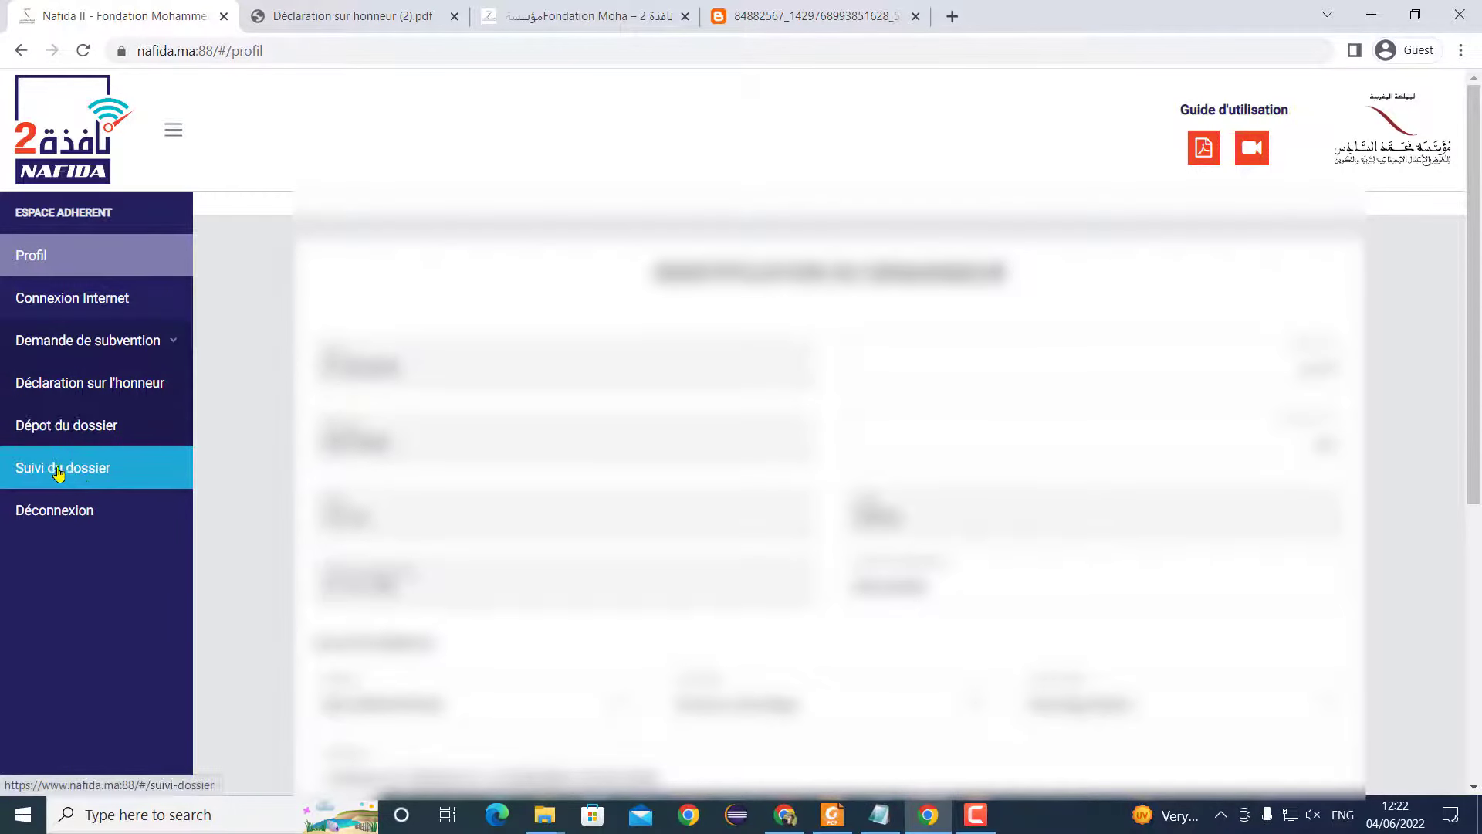
left_click(54, 434)
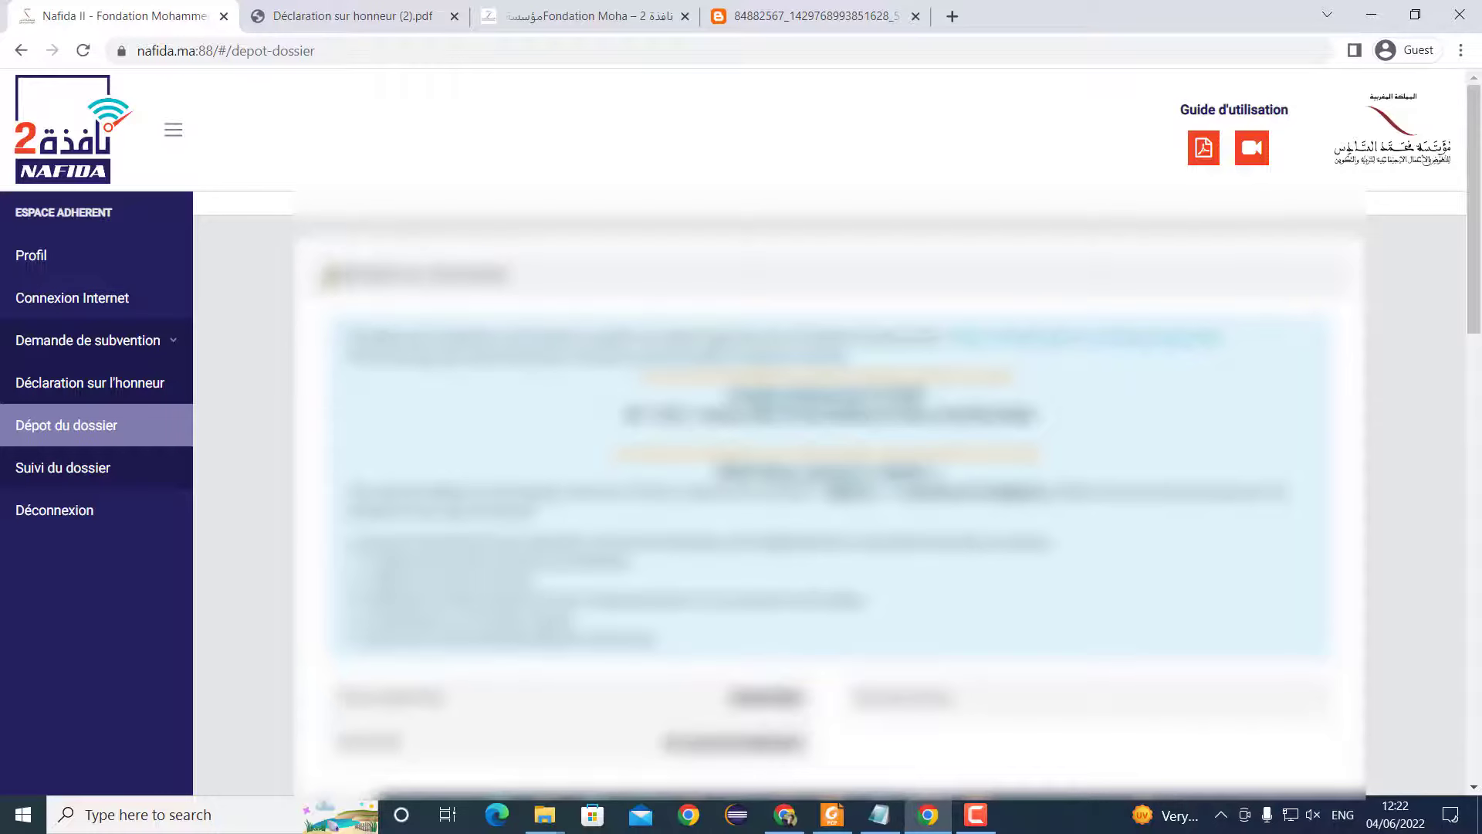
left_click_drag(325, 274, 496, 274)
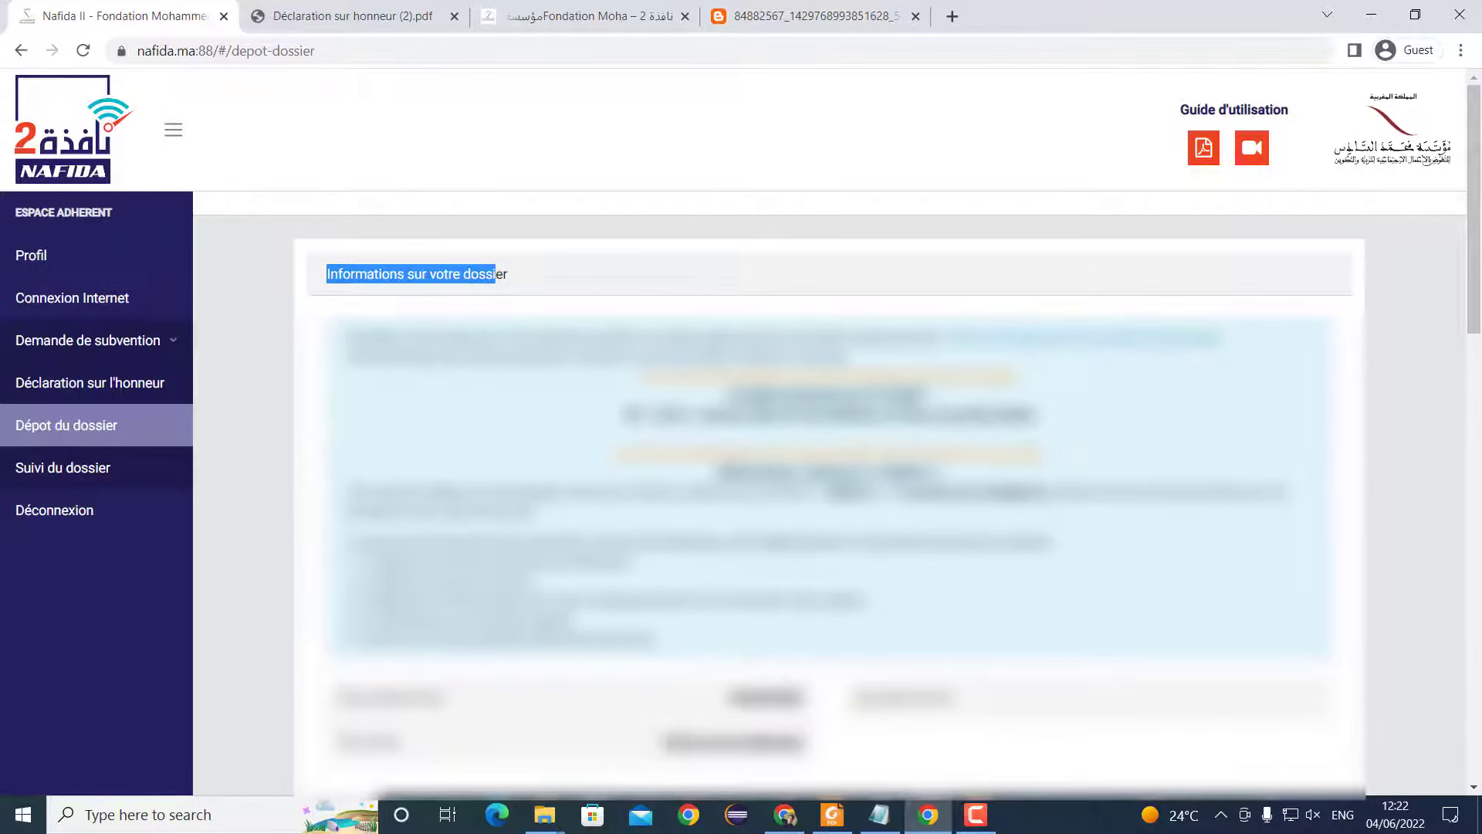
left_click(737, 740)
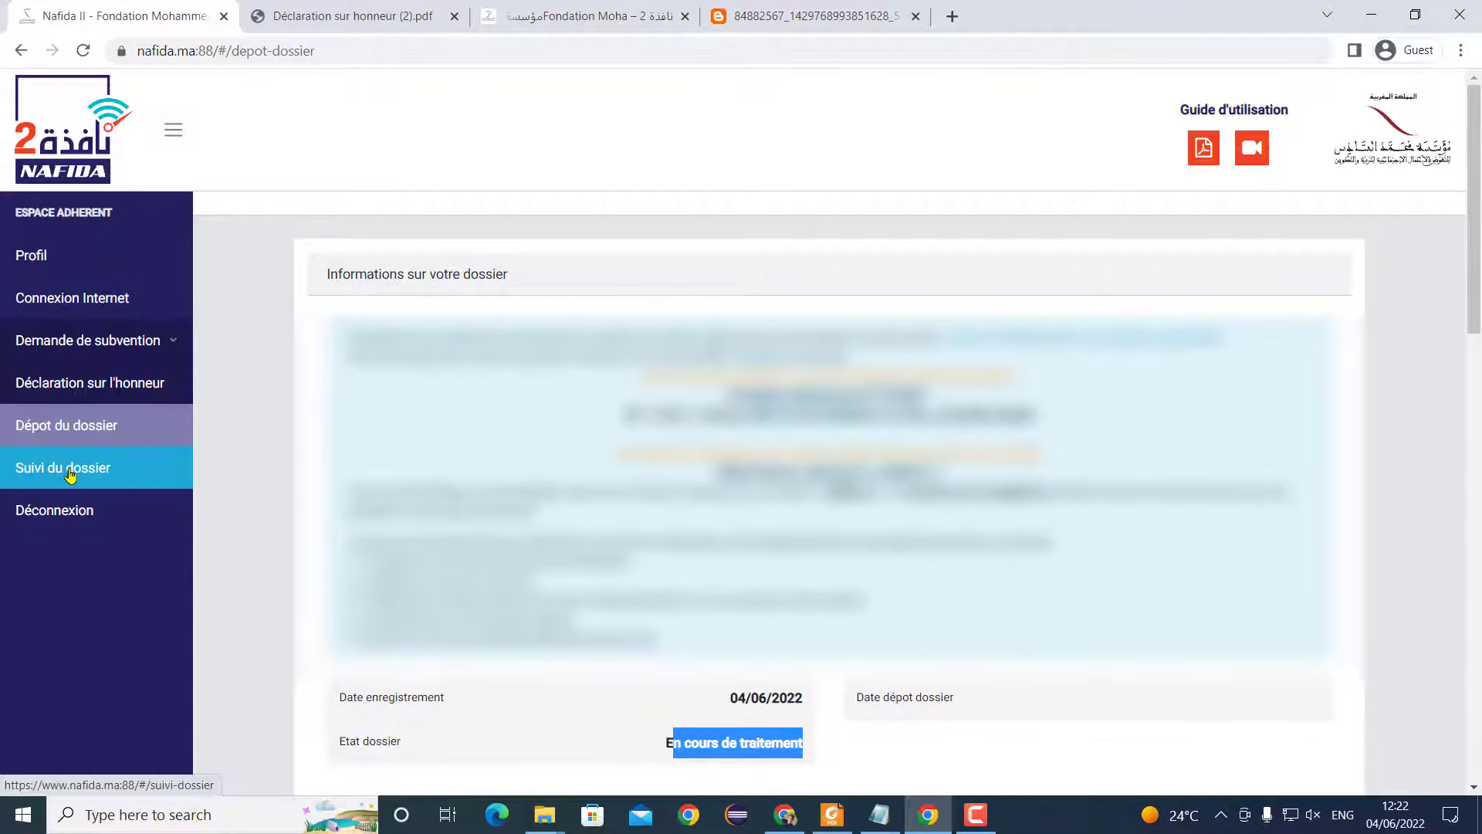
left_click(646, 382)
left_click_drag(725, 382, 942, 416)
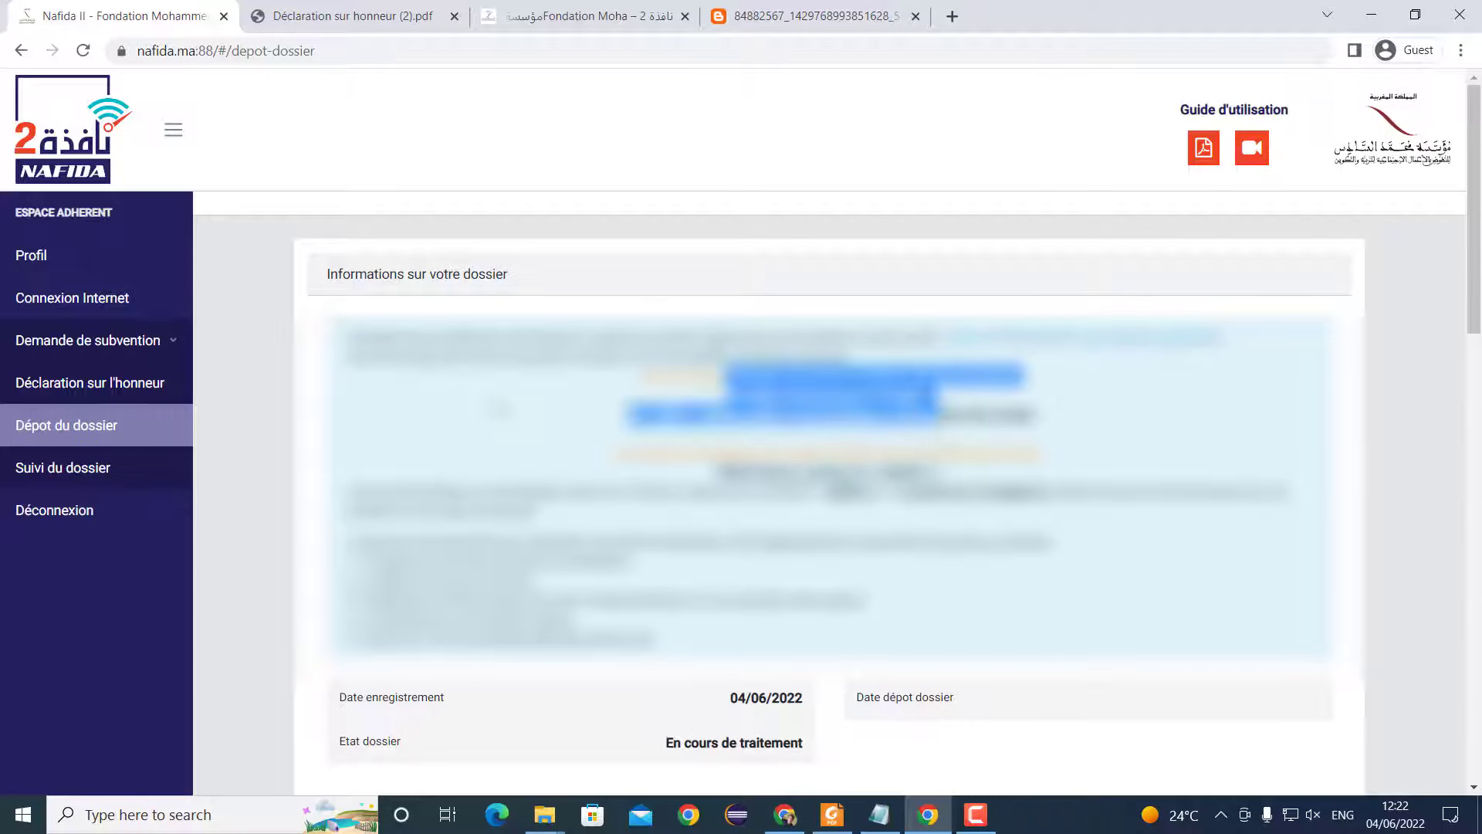
Open the Suivi du dossier page and check the request's status and rejection reason
left_click(63, 470)
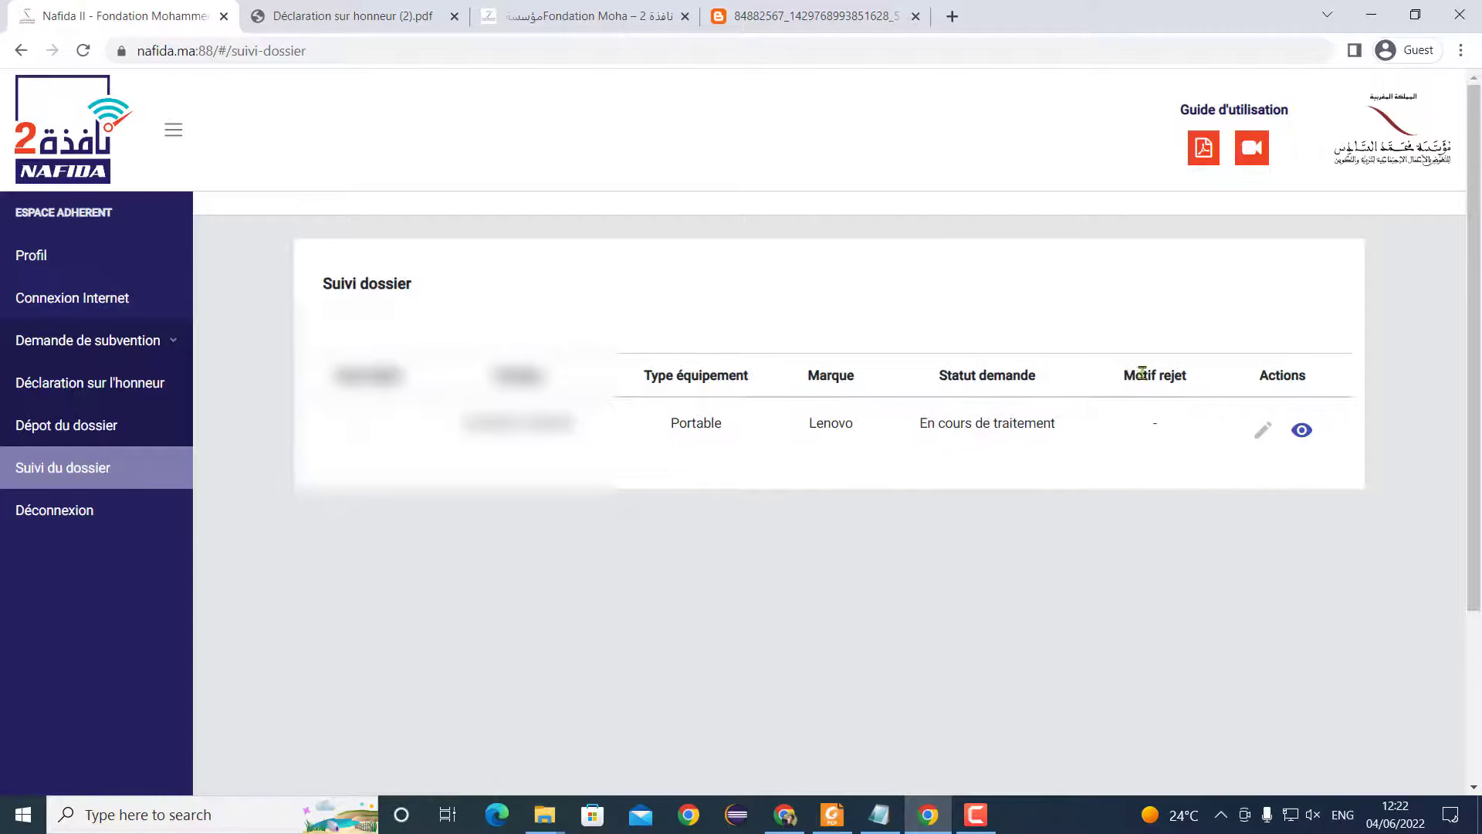
double_click(1156, 423)
left_click(457, 655)
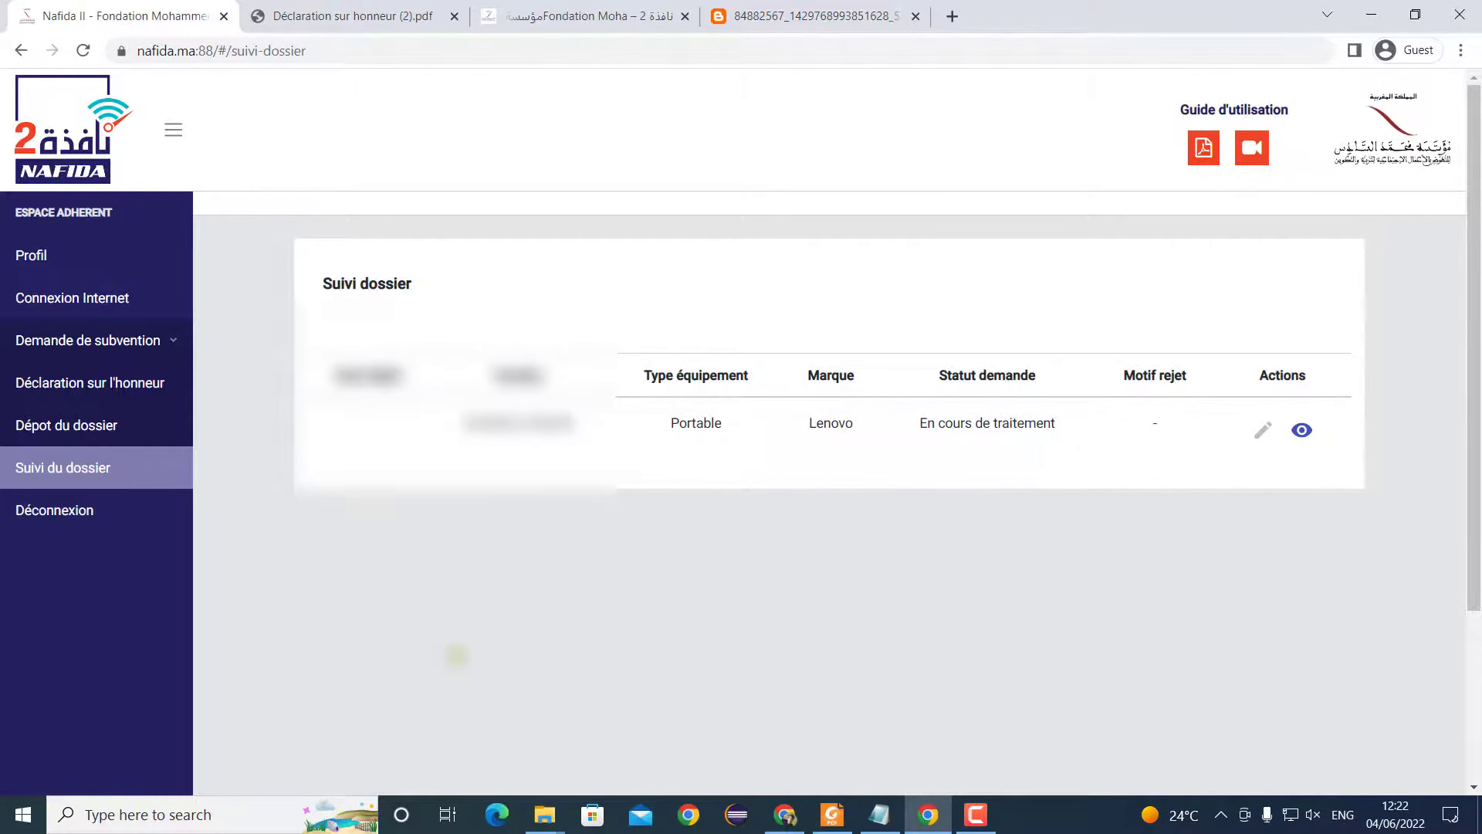